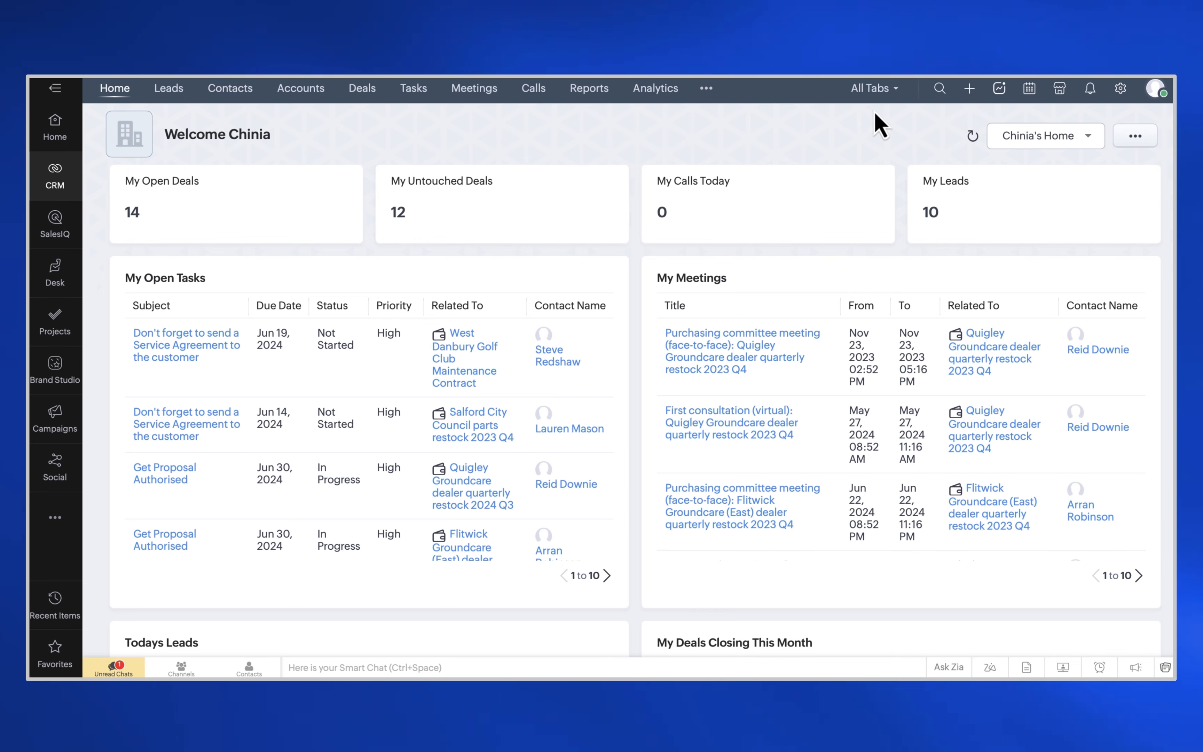
- Open the All Extensions page of the Marketplace from the CRM home page
{"action": "left_click", "coordinate": [1062, 92]}
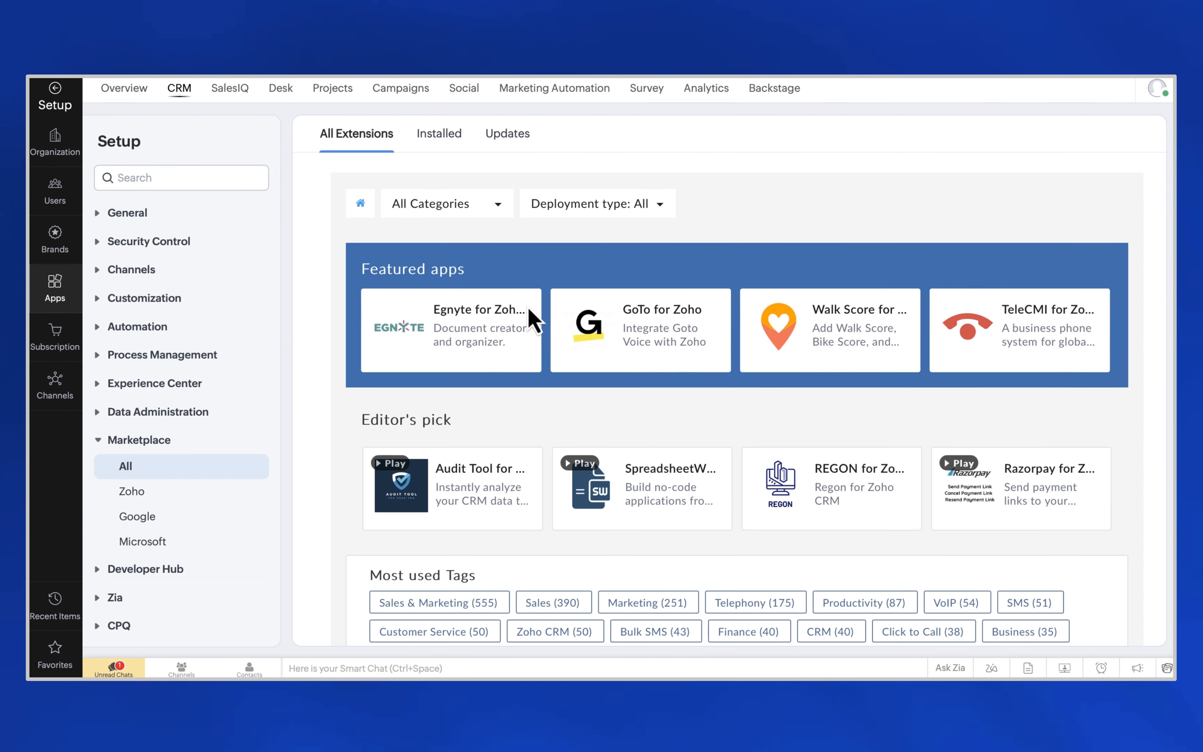
- Filter the marketplace to Zoho apps and start setting up Zoho Sign
{"action": "left_click", "coordinate": [140, 500]}
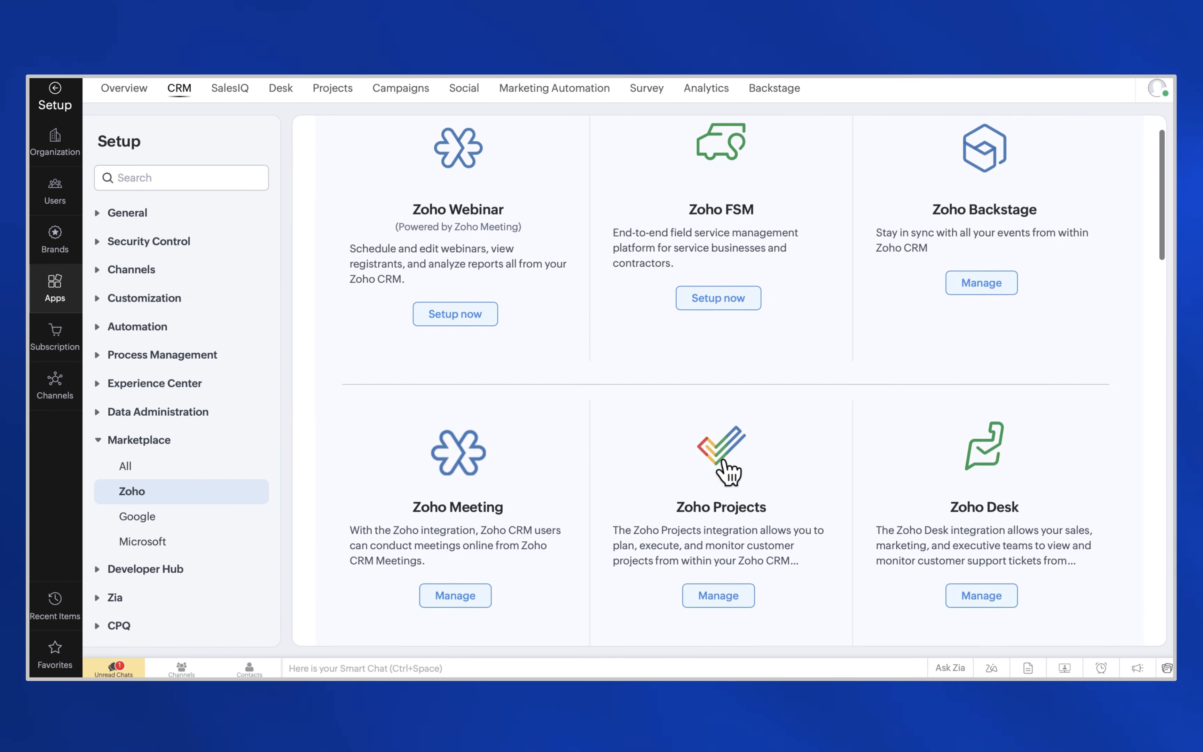
{"action": "scroll", "coordinate": [726, 472], "scroll_direction": "down", "scroll_amount": 8}
{"action": "scroll", "coordinate": [727, 475], "scroll_direction": "down", "scroll_amount": 6}
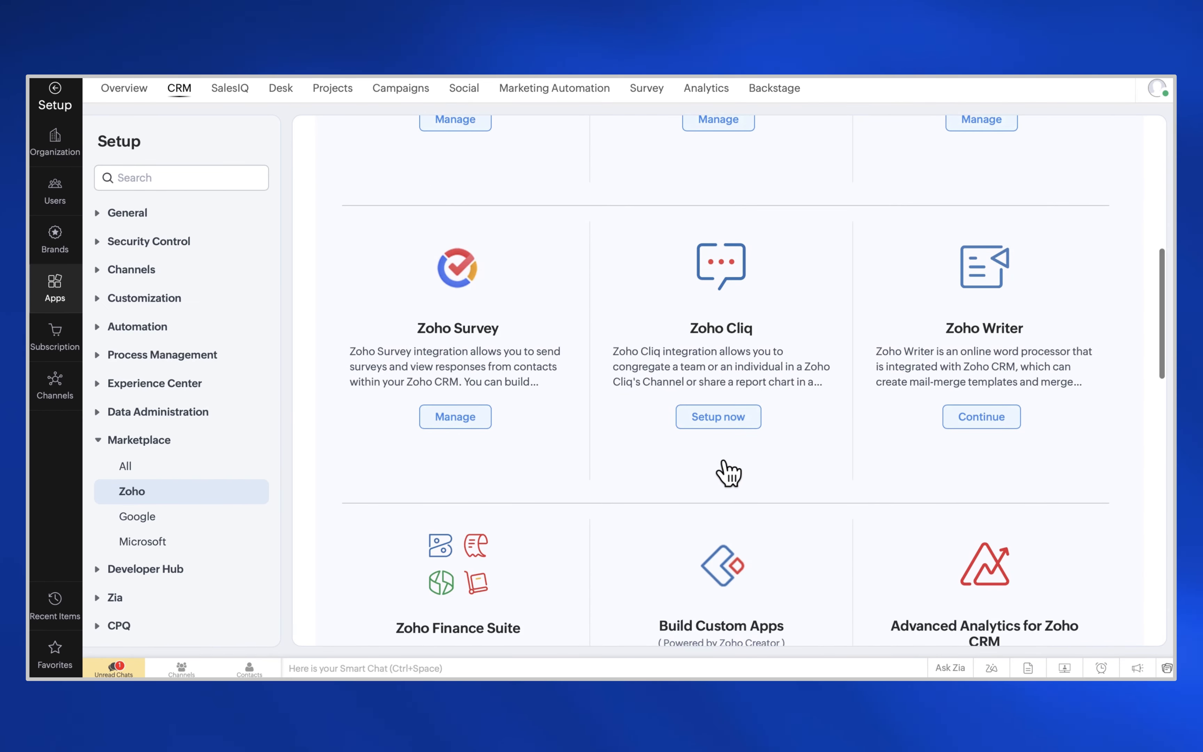
{"action": "scroll", "coordinate": [728, 473], "scroll_direction": "down", "scroll_amount": 5}
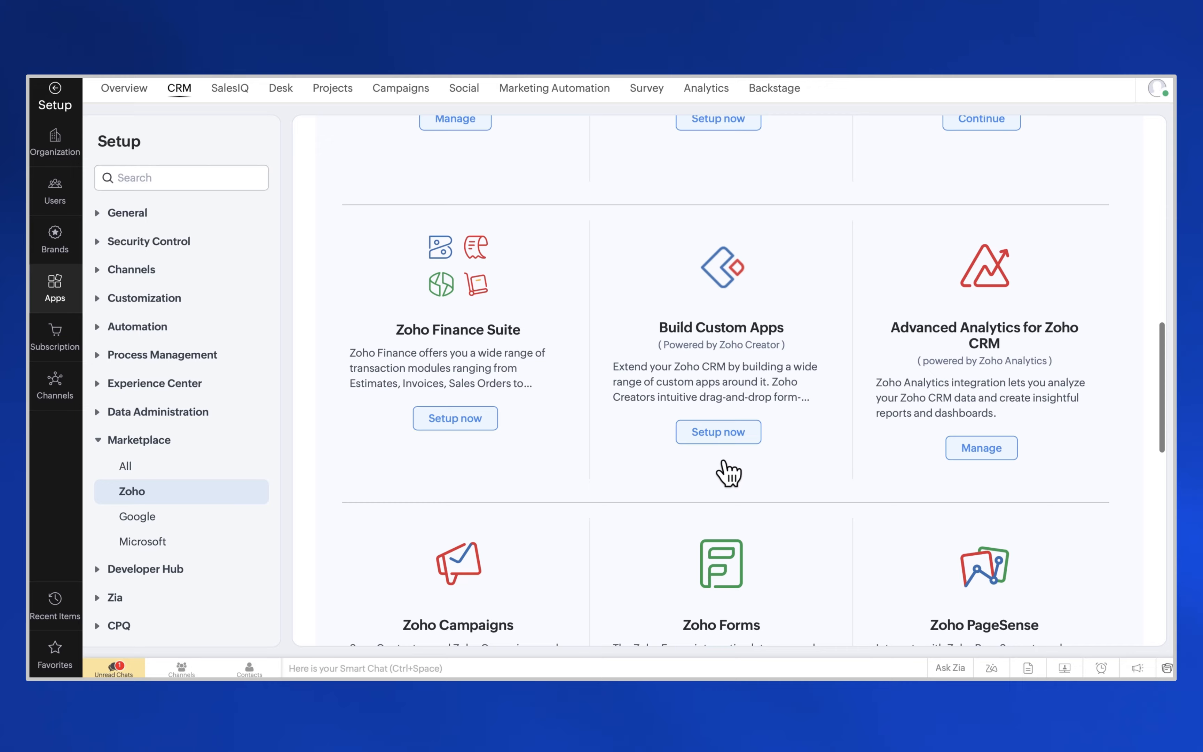
{"action": "scroll", "coordinate": [726, 472], "scroll_direction": "down", "scroll_amount": 5}
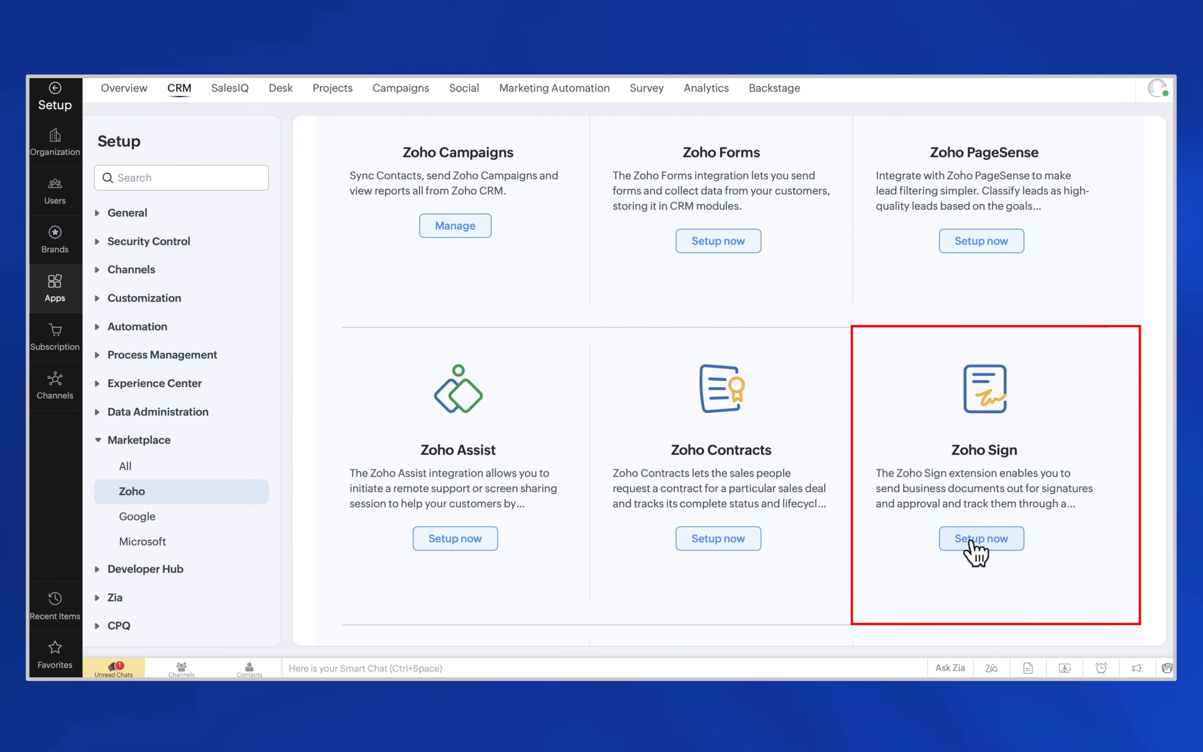
{"action": "left_click", "coordinate": [972, 542]}
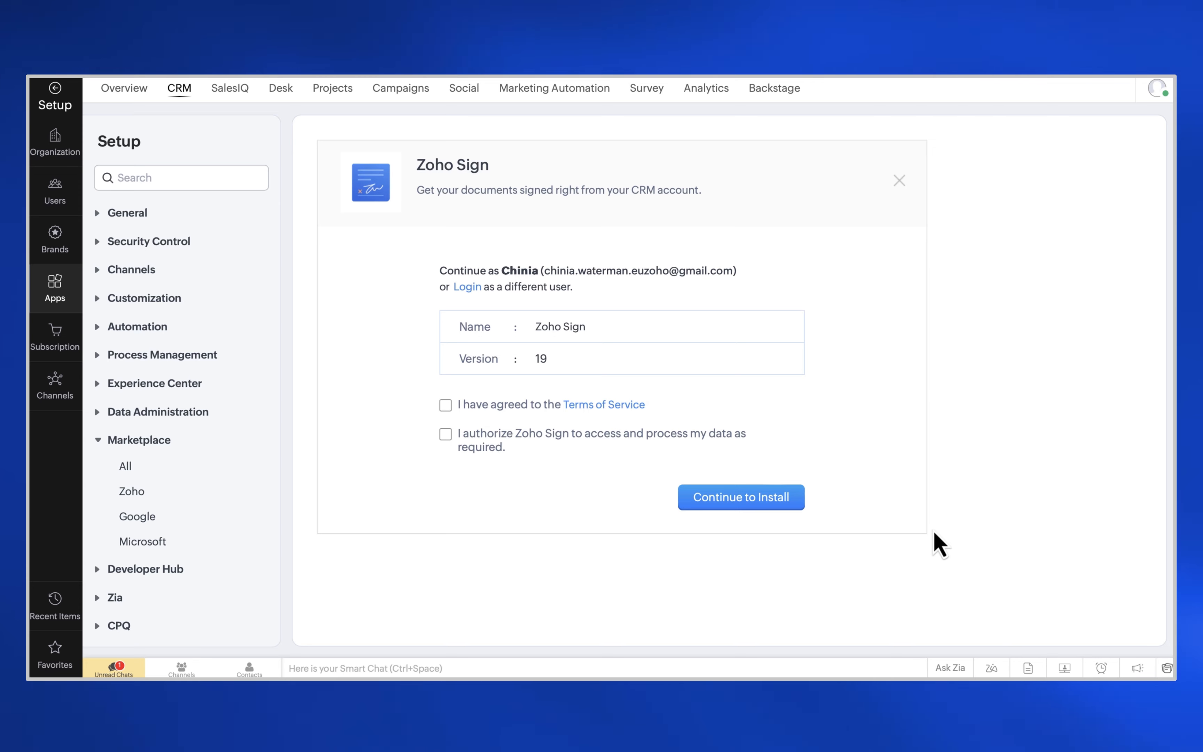
- Authorize Zoho Sign and install it for all users
{"action": "left_click", "coordinate": [458, 442]}
{"action": "left_click", "coordinate": [756, 500]}
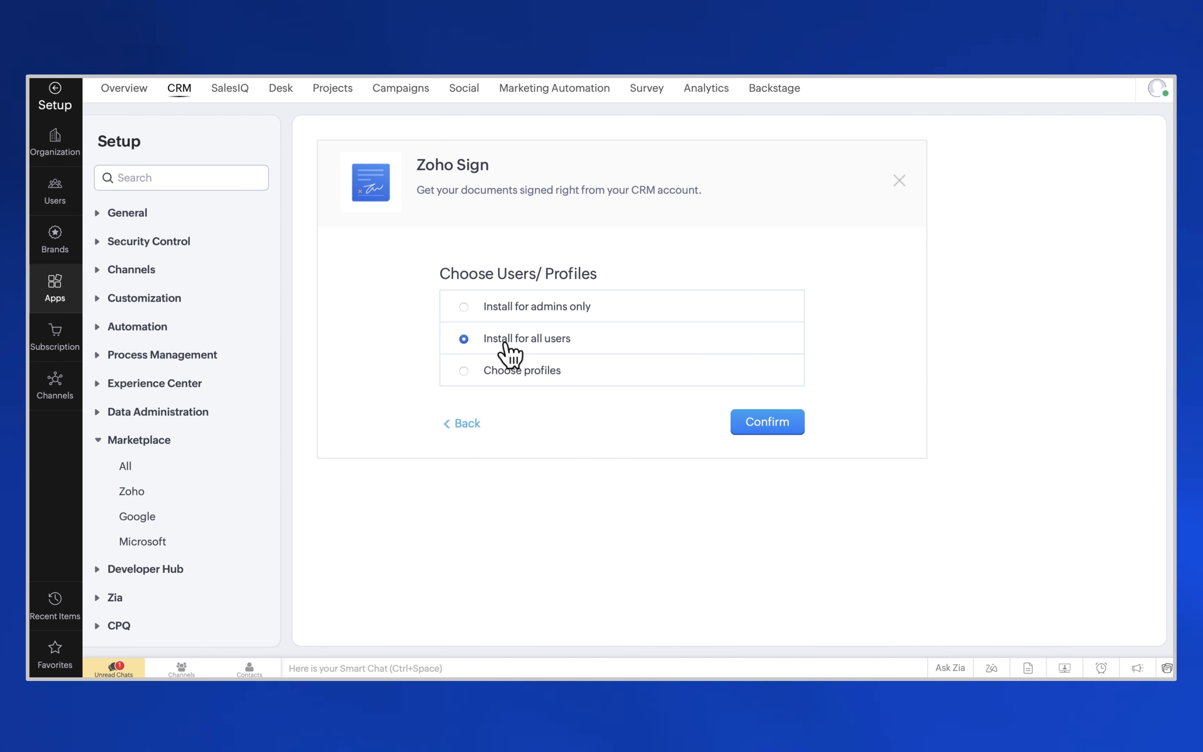
{"action": "left_click", "coordinate": [762, 425]}
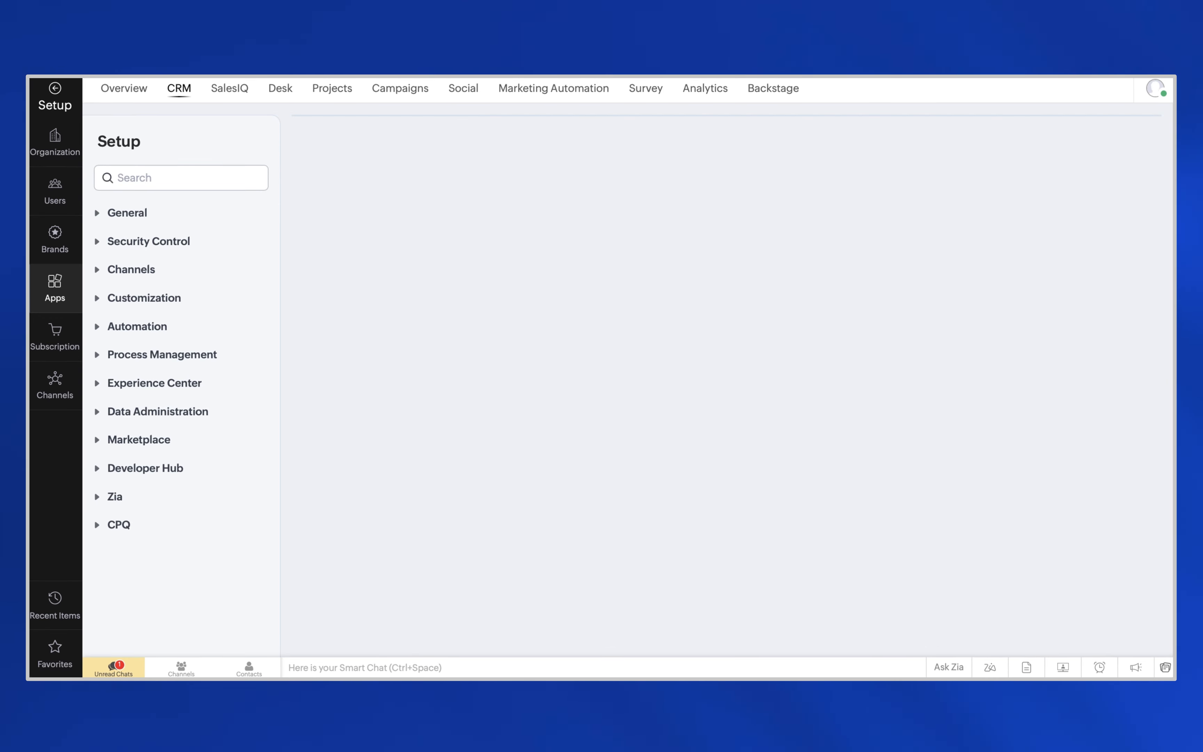
- Expand the added Leads components and view the deal's Send with Zoho Sign options
{"action": "scroll", "coordinate": [511, 525], "scroll_direction": "down", "scroll_amount": 5}
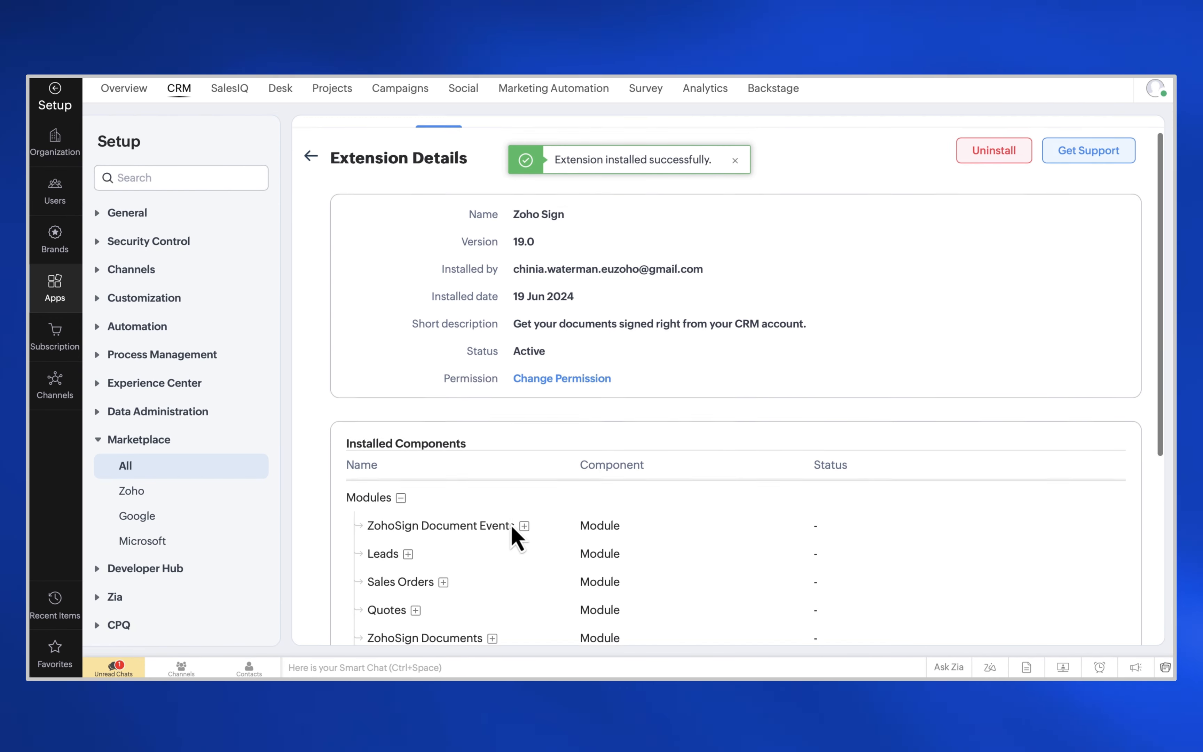
{"action": "scroll", "coordinate": [511, 525], "scroll_direction": "down", "scroll_amount": 1}
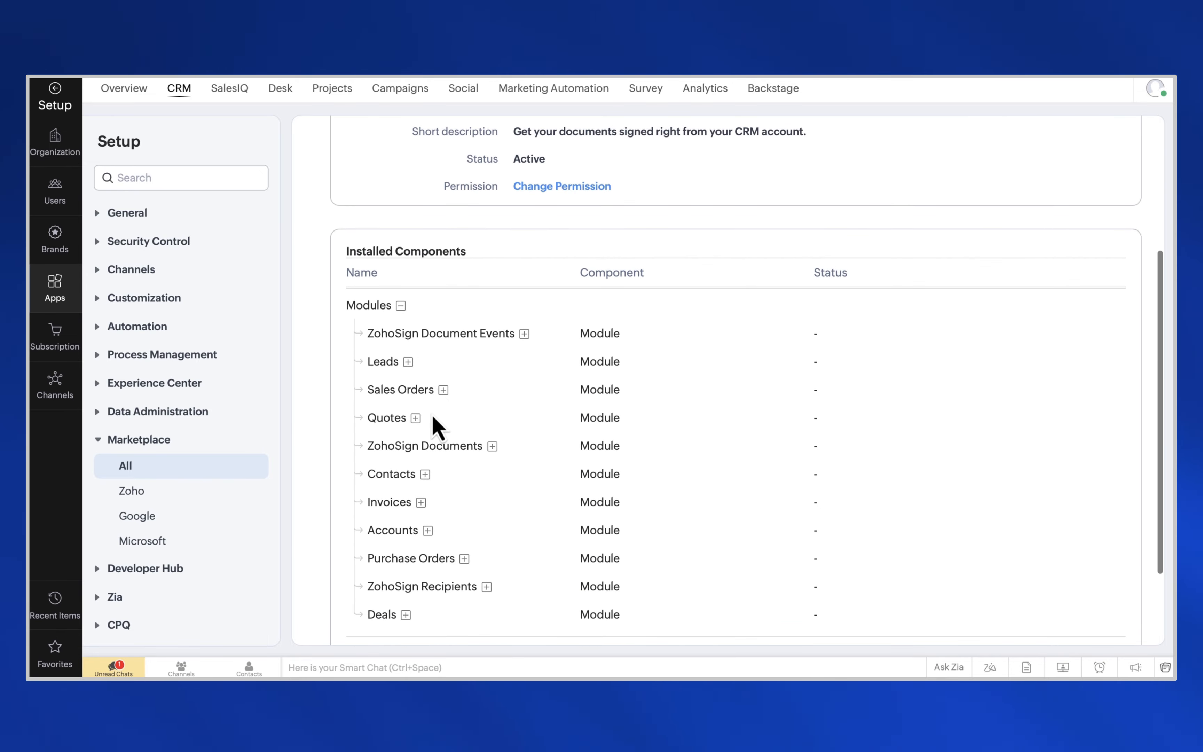
{"action": "left_click", "coordinate": [408, 362]}
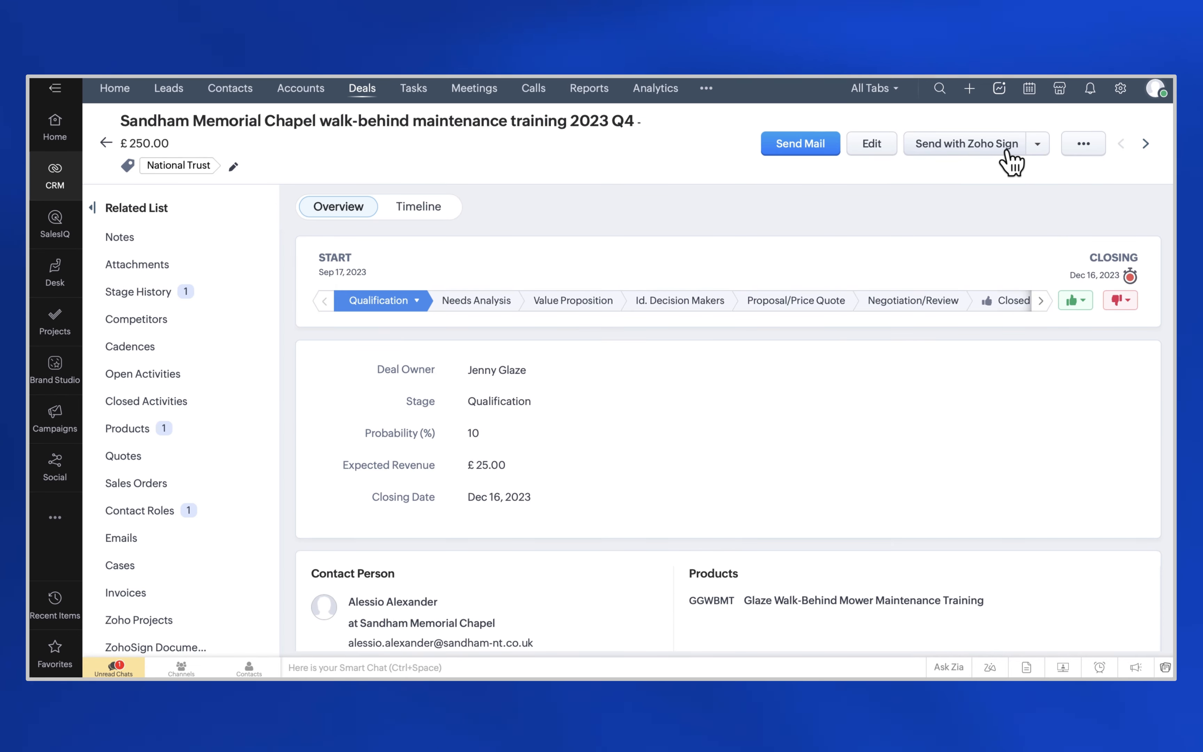
{"action": "left_click", "coordinate": [1038, 152]}
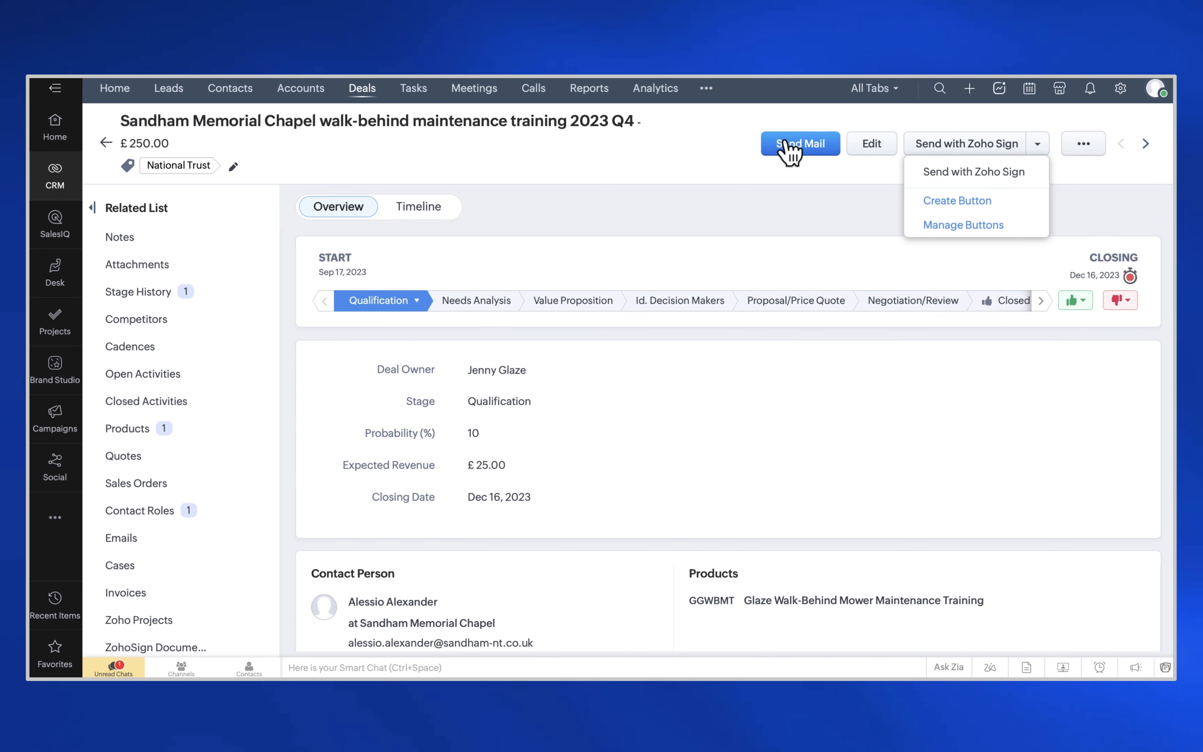
- Close the deal's Send with Zoho Sign dropdown
{"action": "left_click", "coordinate": [730, 158]}
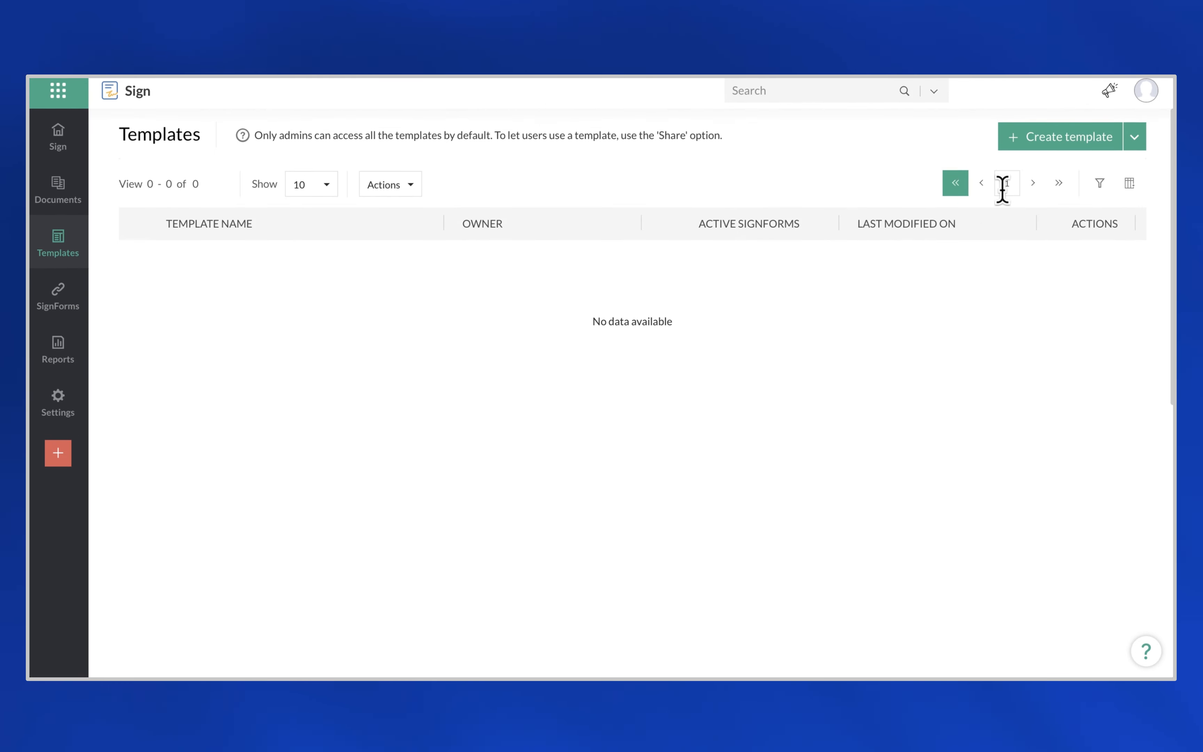
- Create a new template from the Glaze Groundcare Services Agreement document
{"action": "left_click", "coordinate": [1076, 148]}
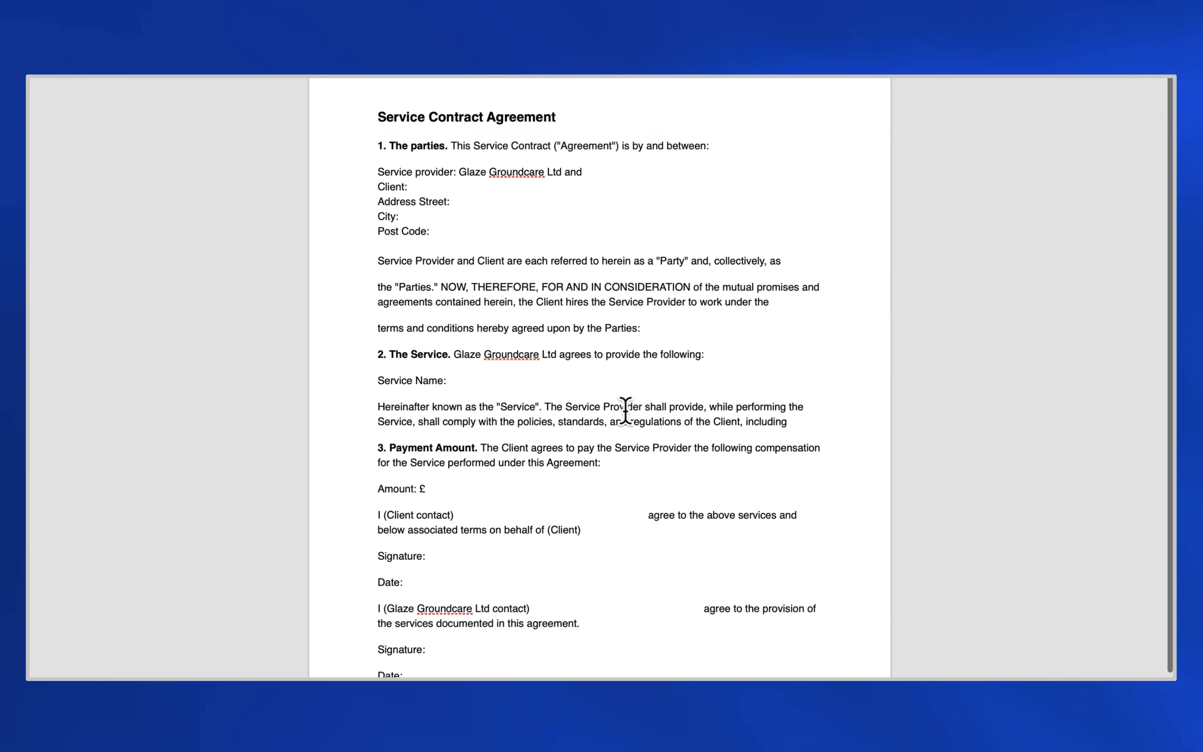
{"action": "scroll", "coordinate": [626, 410], "scroll_direction": "down", "scroll_amount": 3}
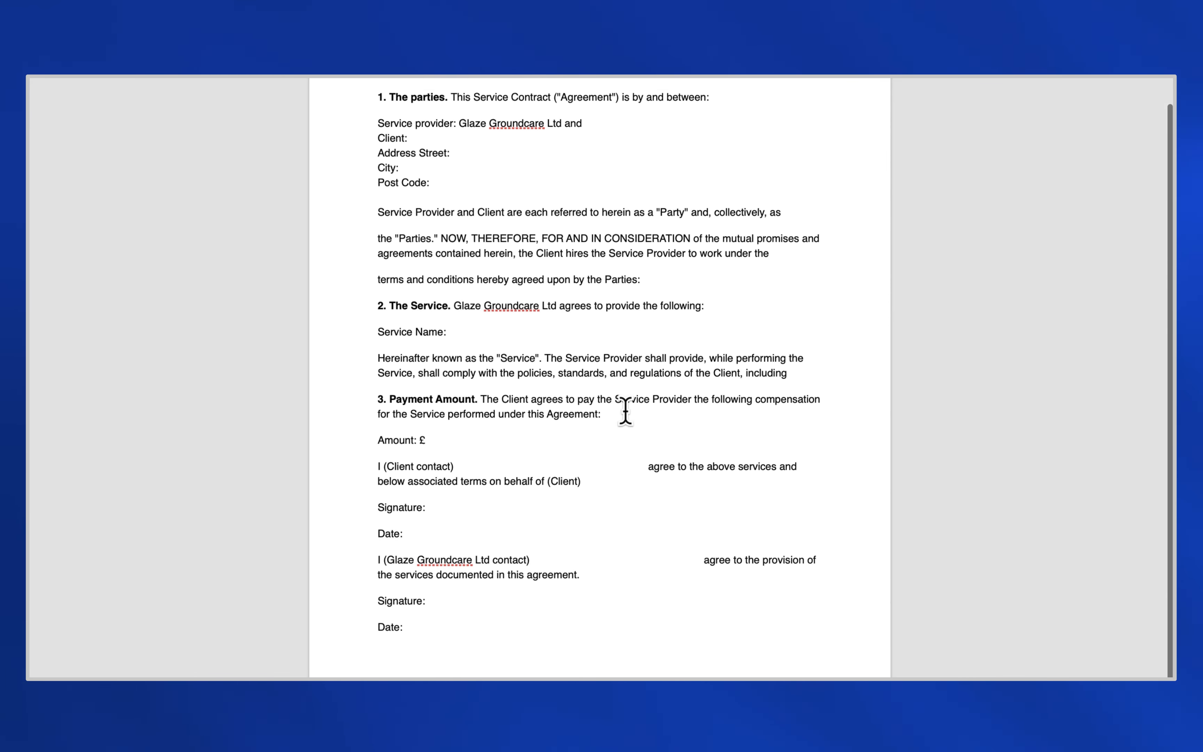
{"action": "scroll", "coordinate": [626, 411], "scroll_direction": "up", "scroll_amount": 2}
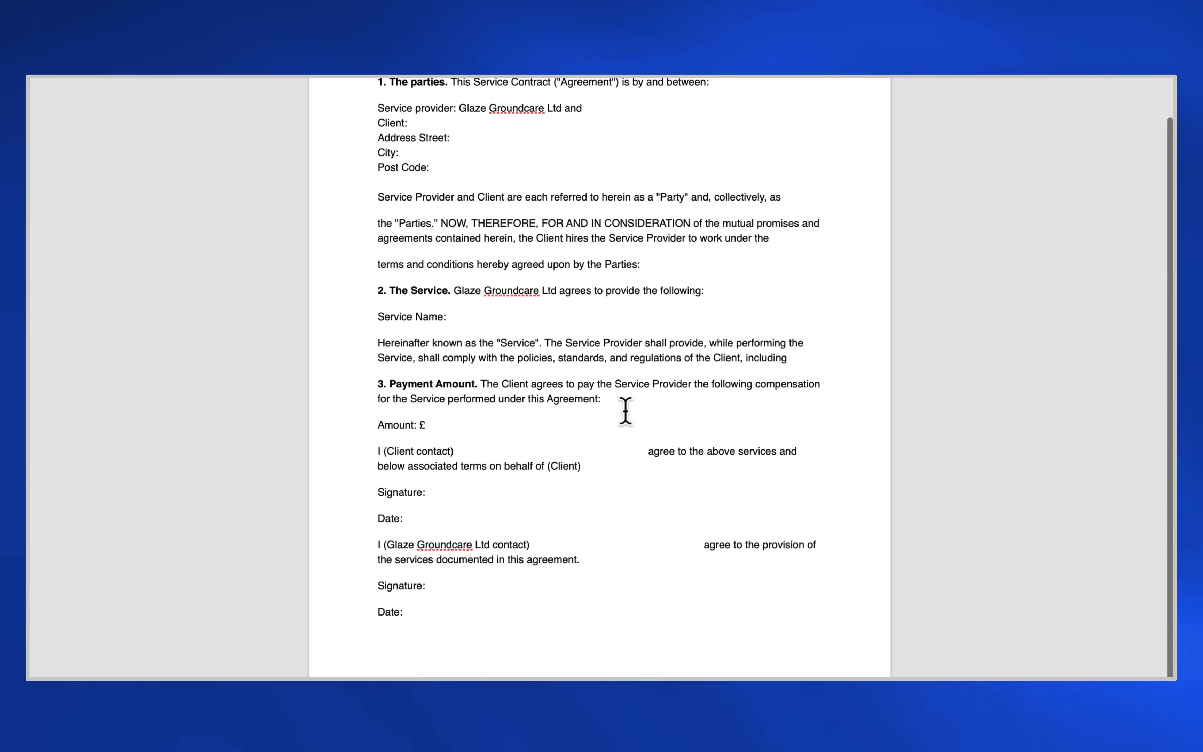
{"action": "scroll", "coordinate": [646, 378], "scroll_direction": "up", "scroll_amount": 2}
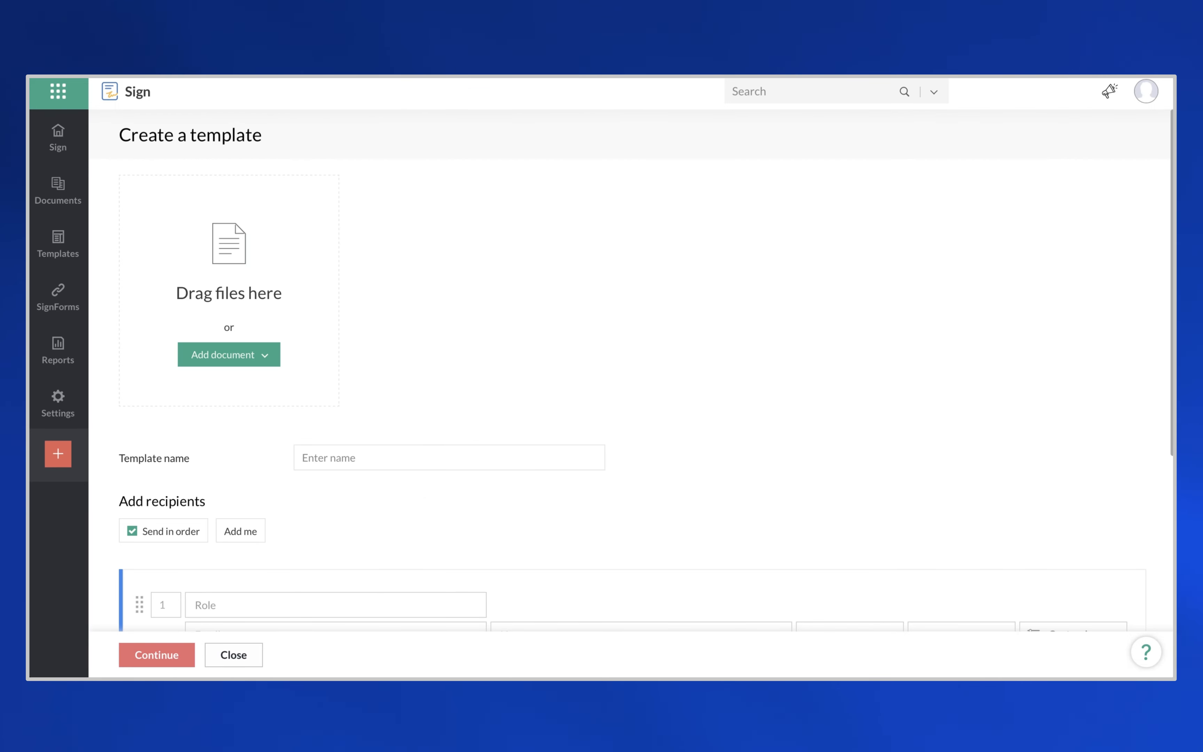
{"action": "left_click_drag", "start_coordinate": [355, 324], "coordinate": [215, 257]}
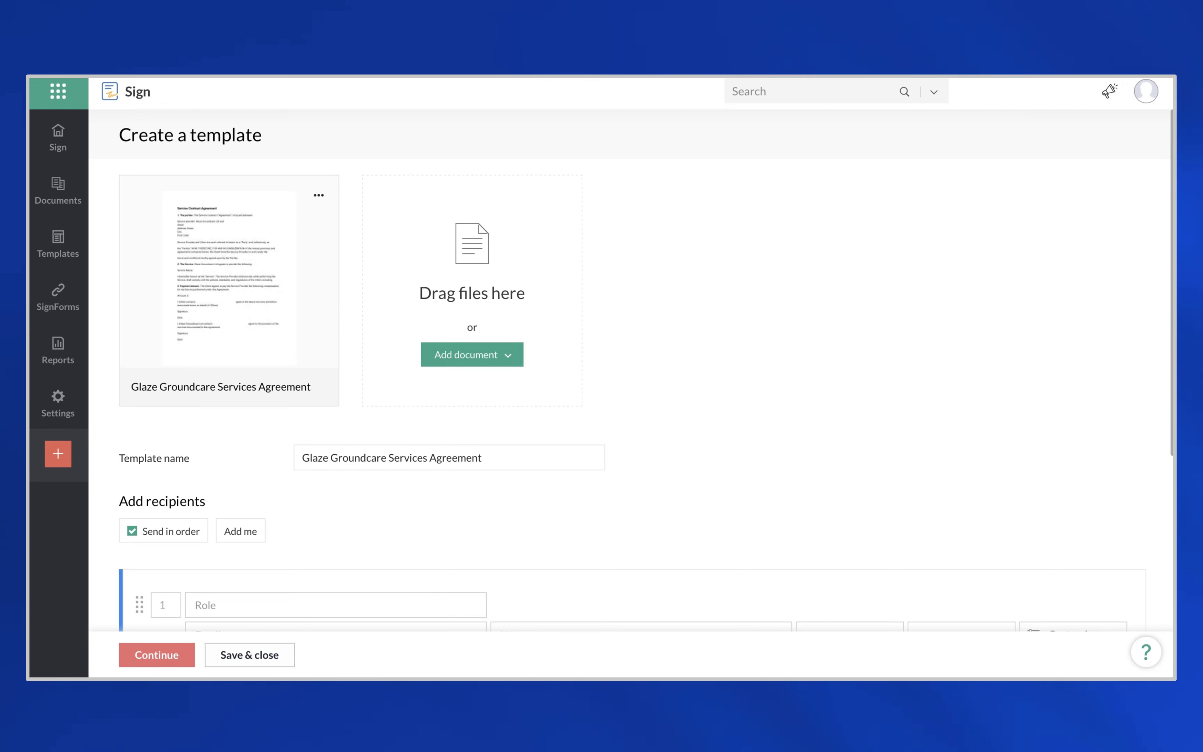
- Rename the template to 'Glaze Groundcare Services Agreement 2024'
{"action": "left_click", "coordinate": [409, 457]}
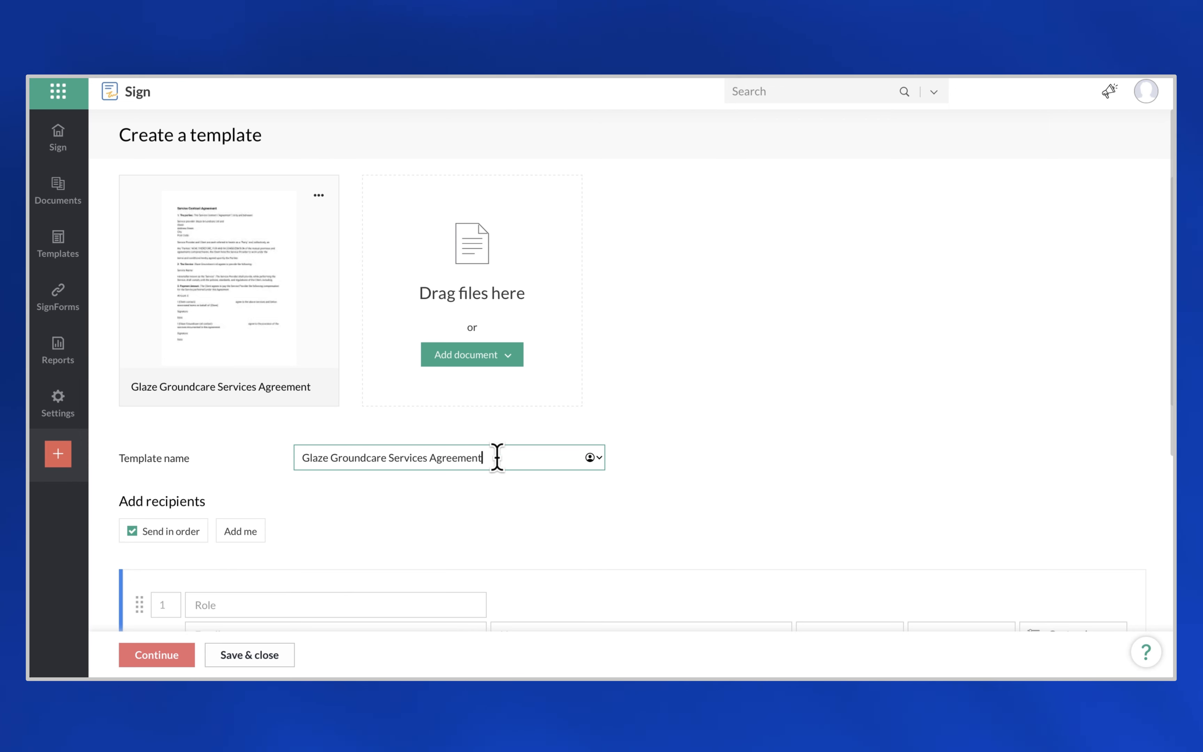
{"action": "type", "text": "2024"}
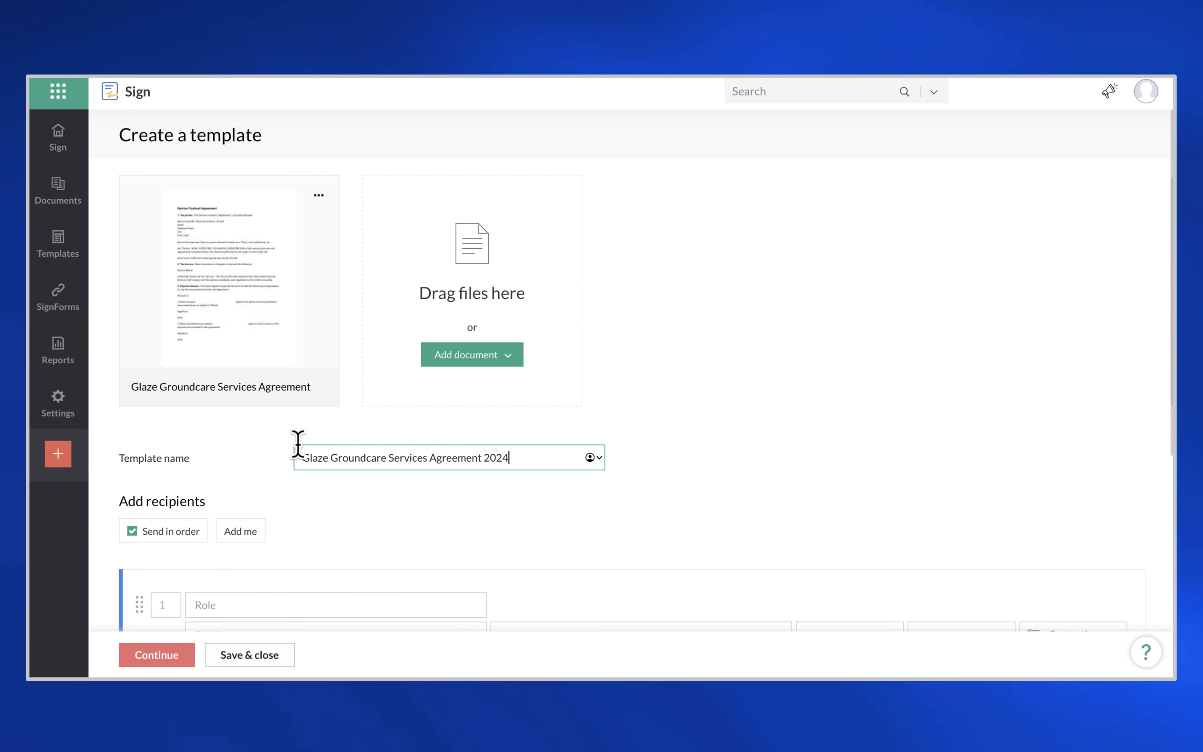
{"action": "scroll", "coordinate": [368, 462], "scroll_direction": "down", "scroll_amount": 1}
{"action": "scroll", "coordinate": [377, 477], "scroll_direction": "down", "scroll_amount": 2}
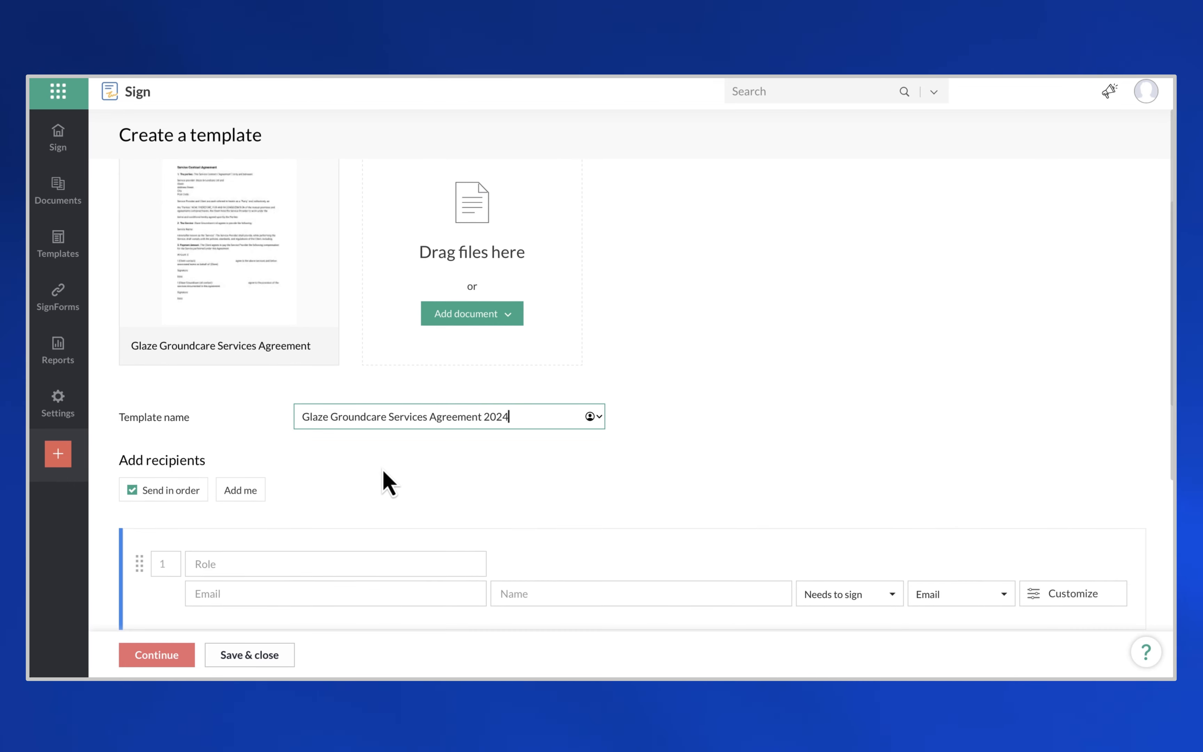
{"action": "scroll", "coordinate": [388, 482], "scroll_direction": "down", "scroll_amount": 5}
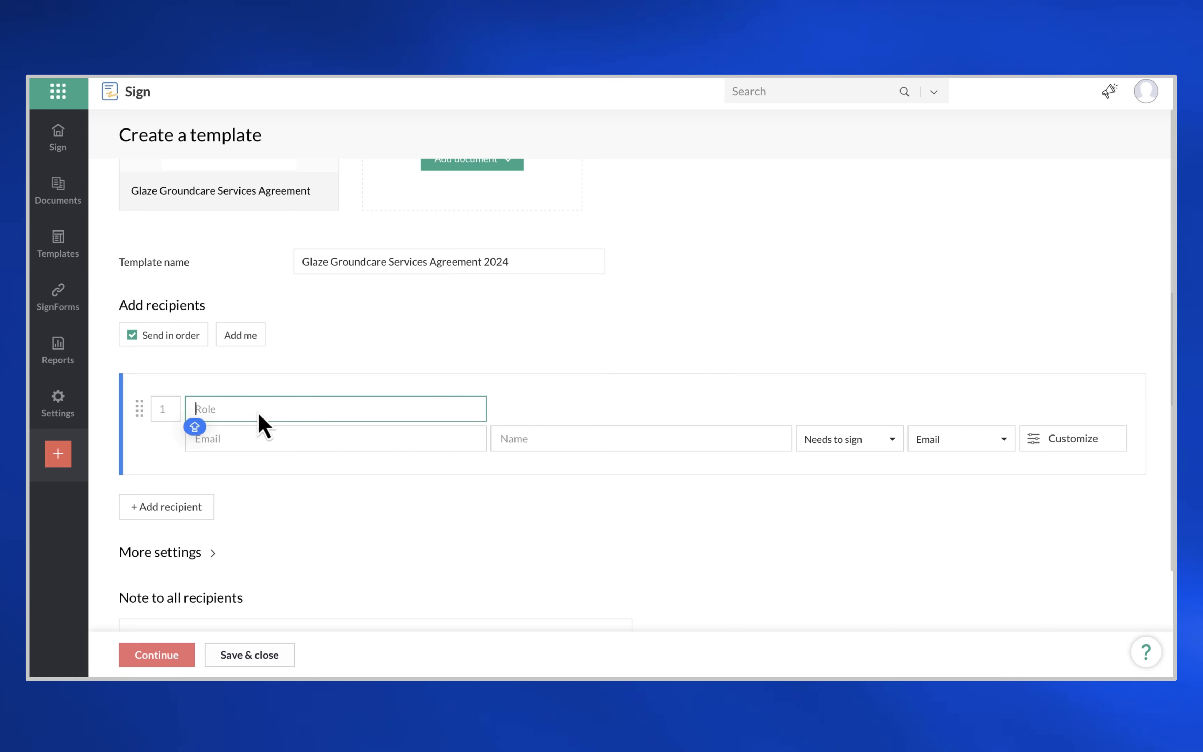
- Add the Customer recipient with the customer's email address and display name
{"action": "type", "text": "Customer Signee"}
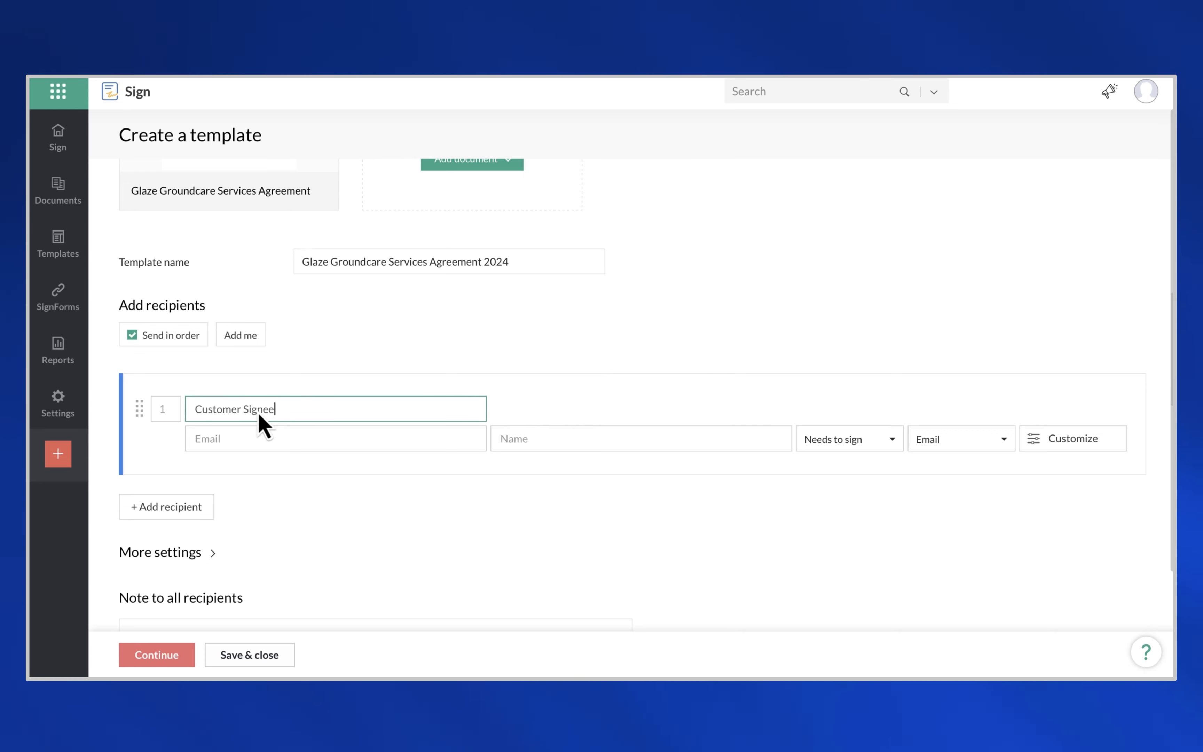
{"action": "left_click", "coordinate": [234, 439]}
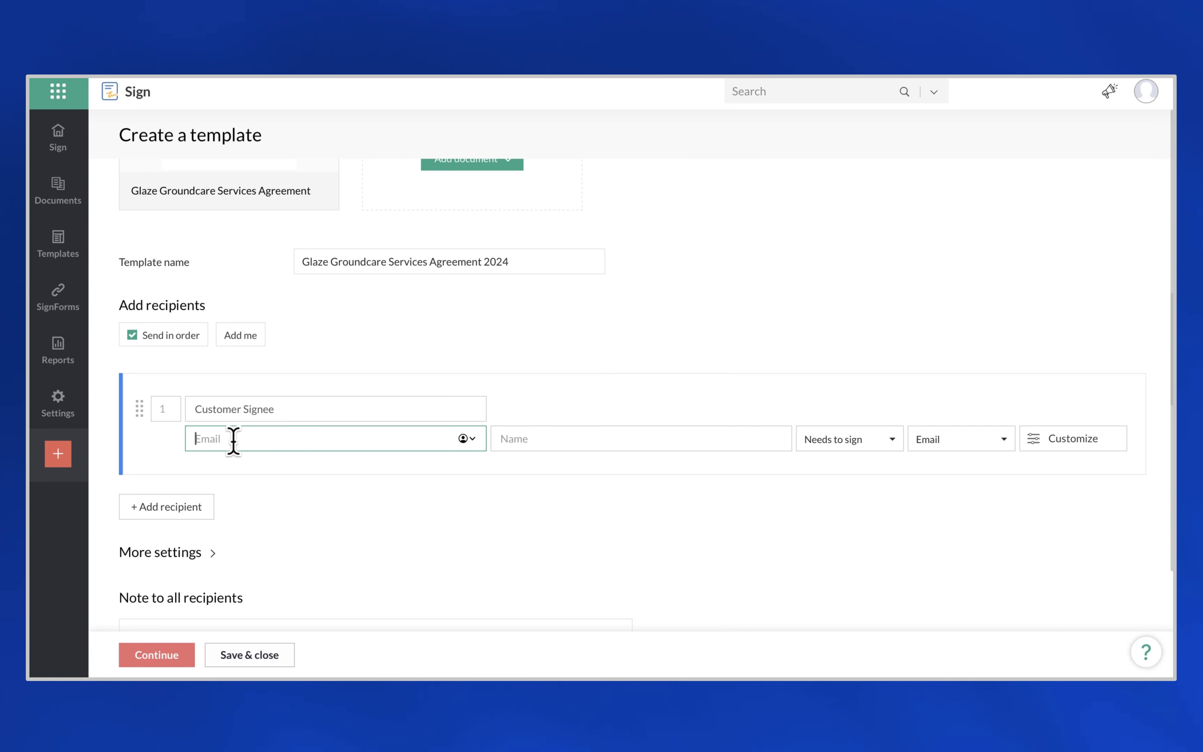
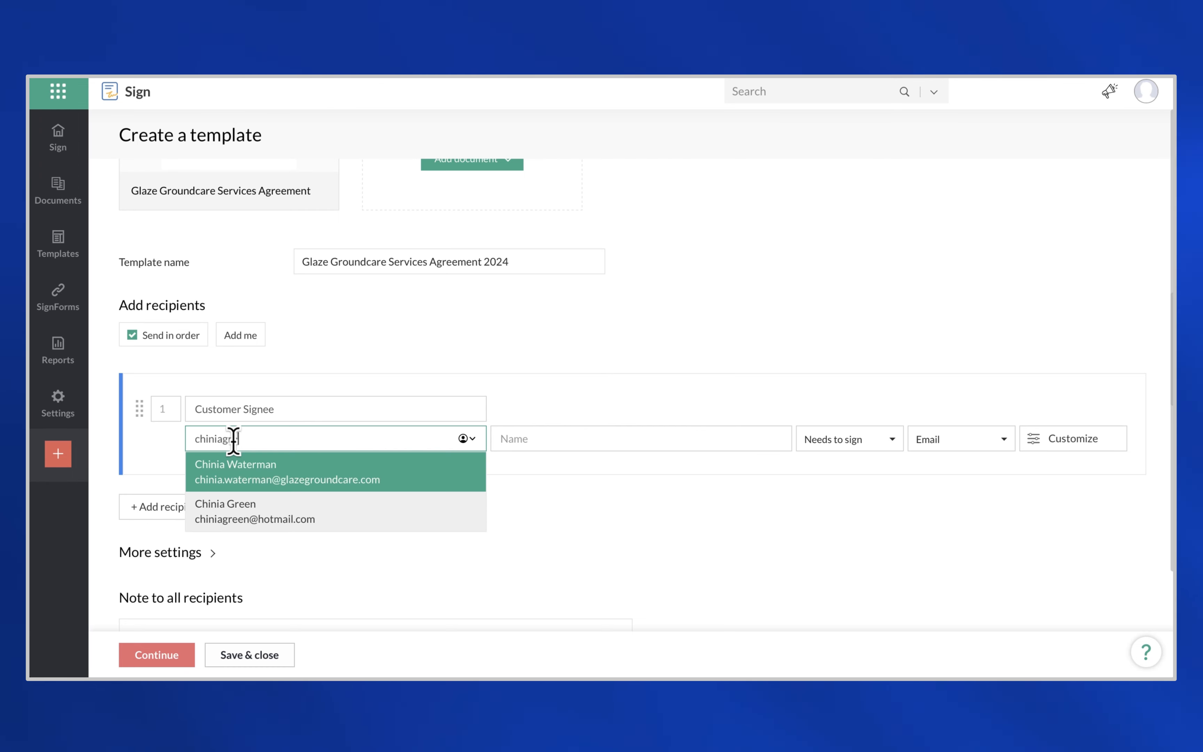
{"action": "key", "text": "Tab"}
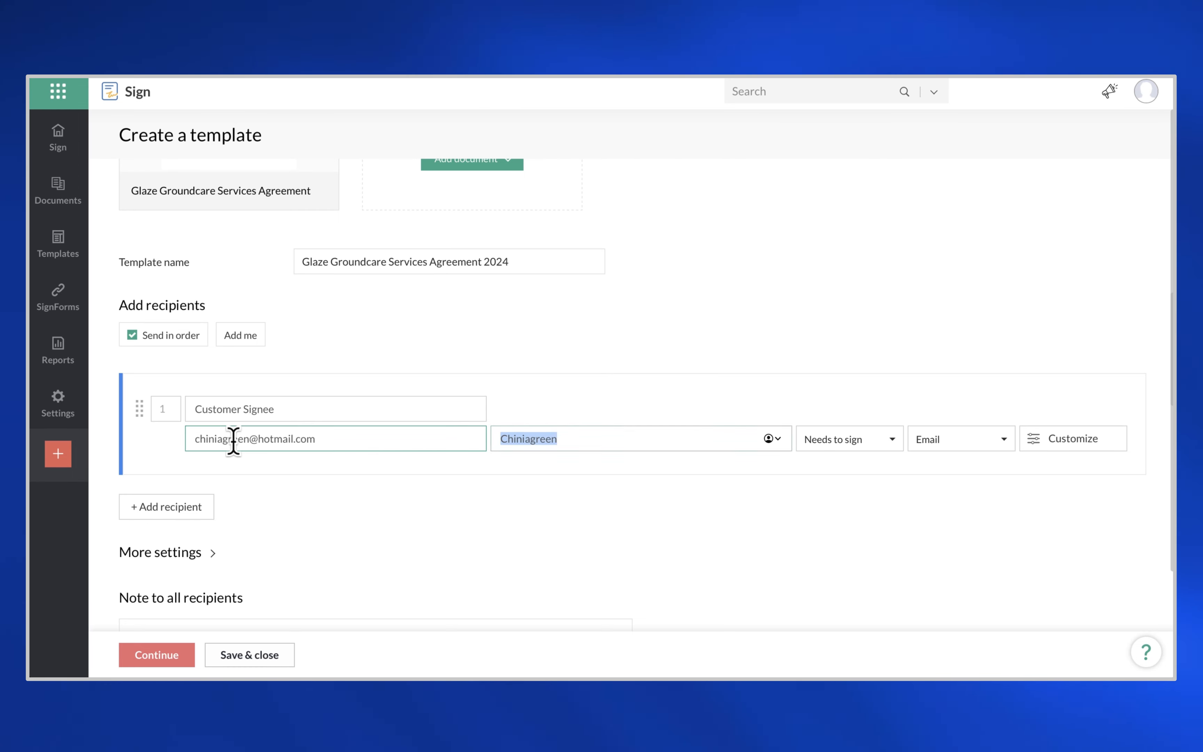
{"action": "type", "text": "Chinia Test"}
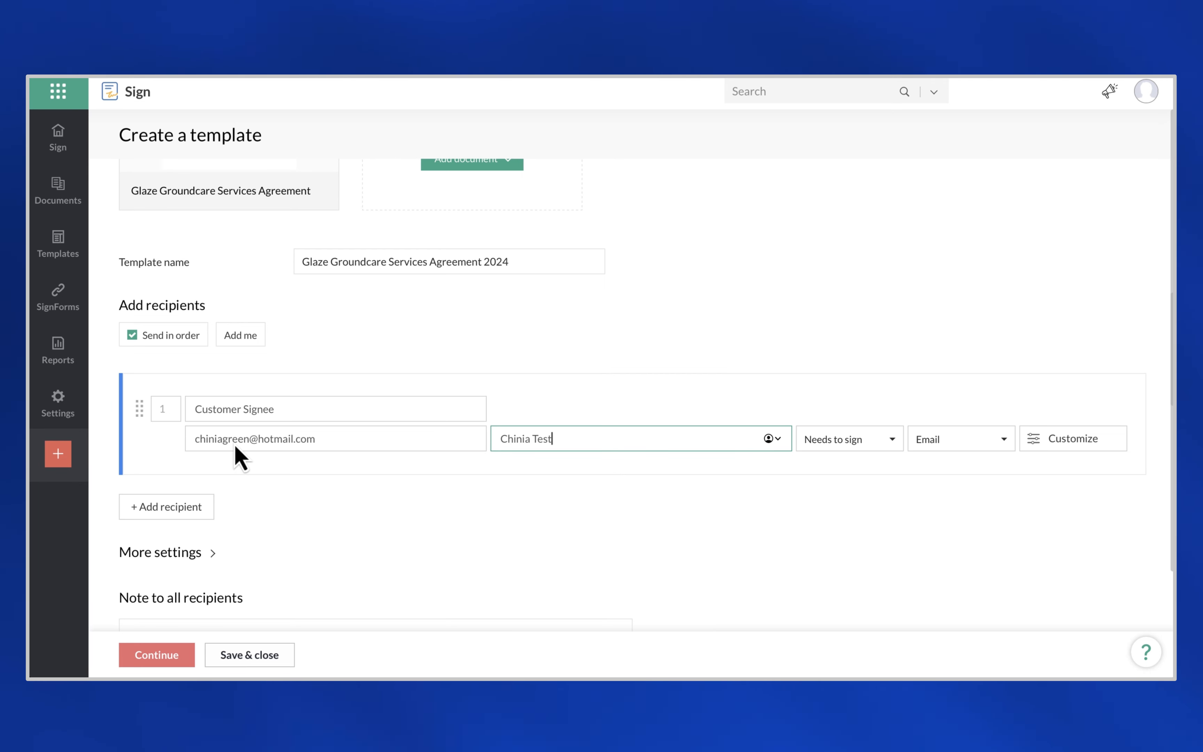
{"action": "scroll", "coordinate": [259, 506], "scroll_direction": "down", "scroll_amount": 2}
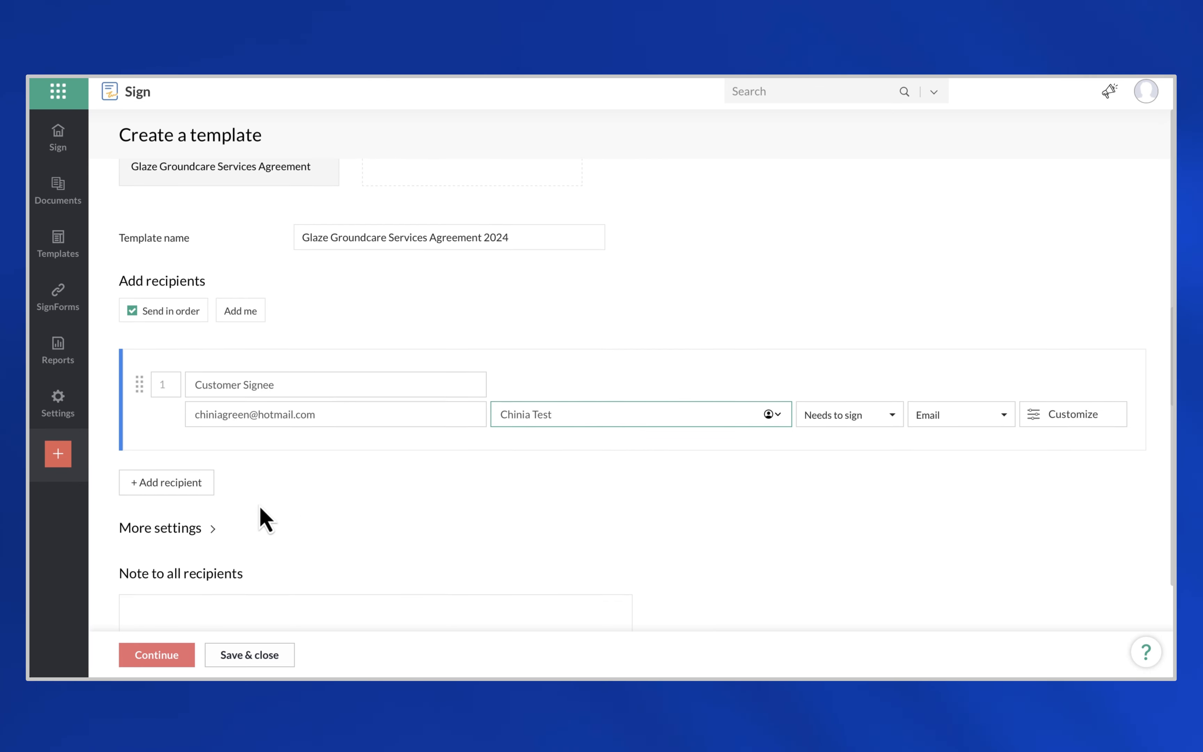
{"action": "scroll", "coordinate": [179, 462], "scroll_direction": "down", "scroll_amount": 1}
- Add a second recipient, Glaze Groundcare Signee, with the company signee's email address
{"action": "left_click", "coordinate": [177, 448]}
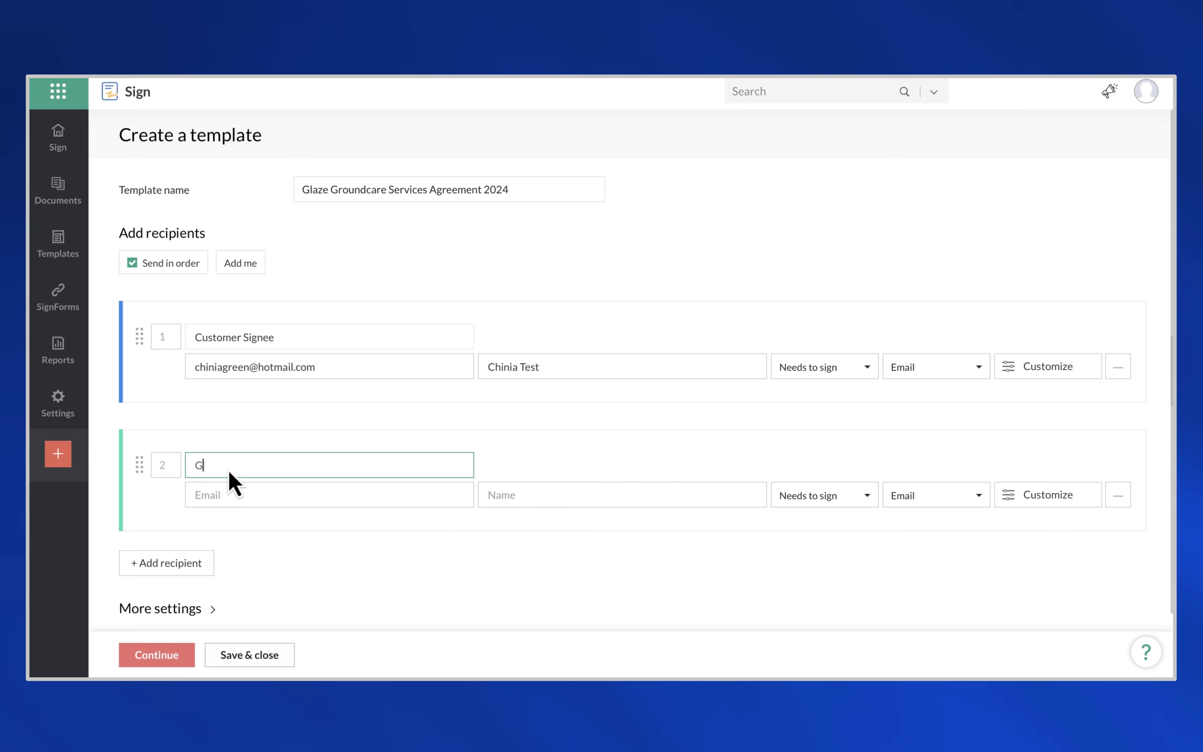
{"action": "type", "text": "Glaze Groundcare"}
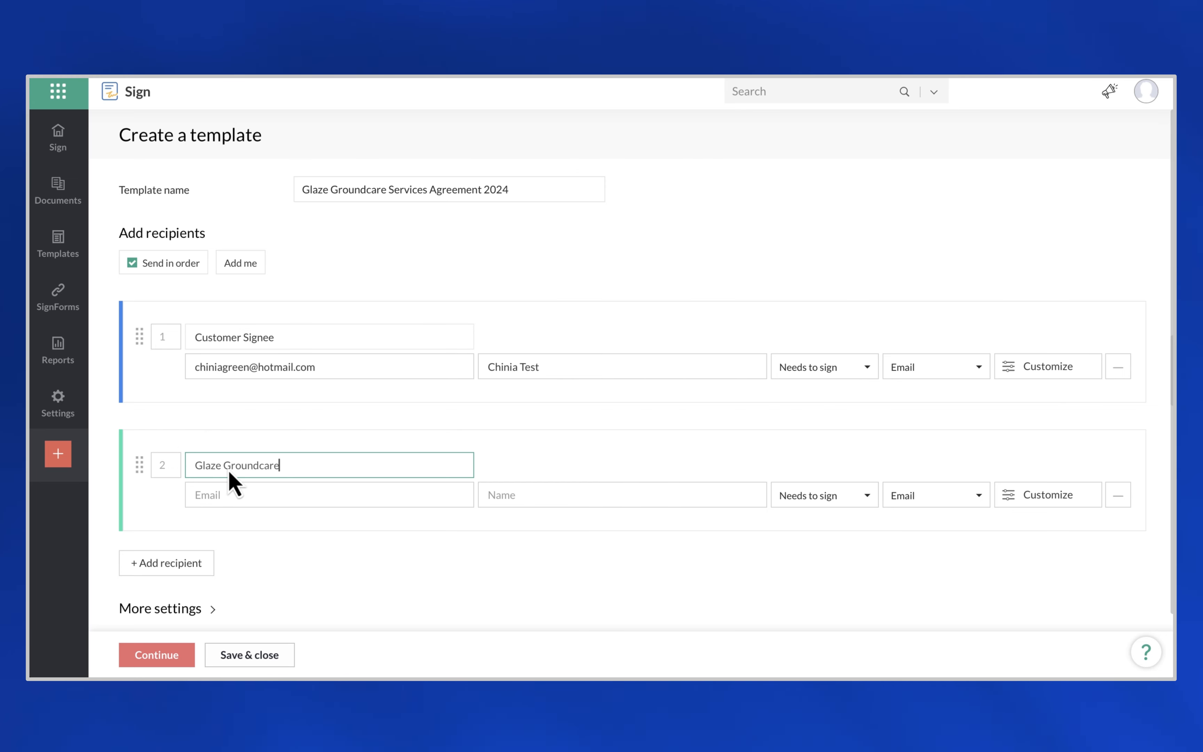
{"action": "type", "text": " Signee"}
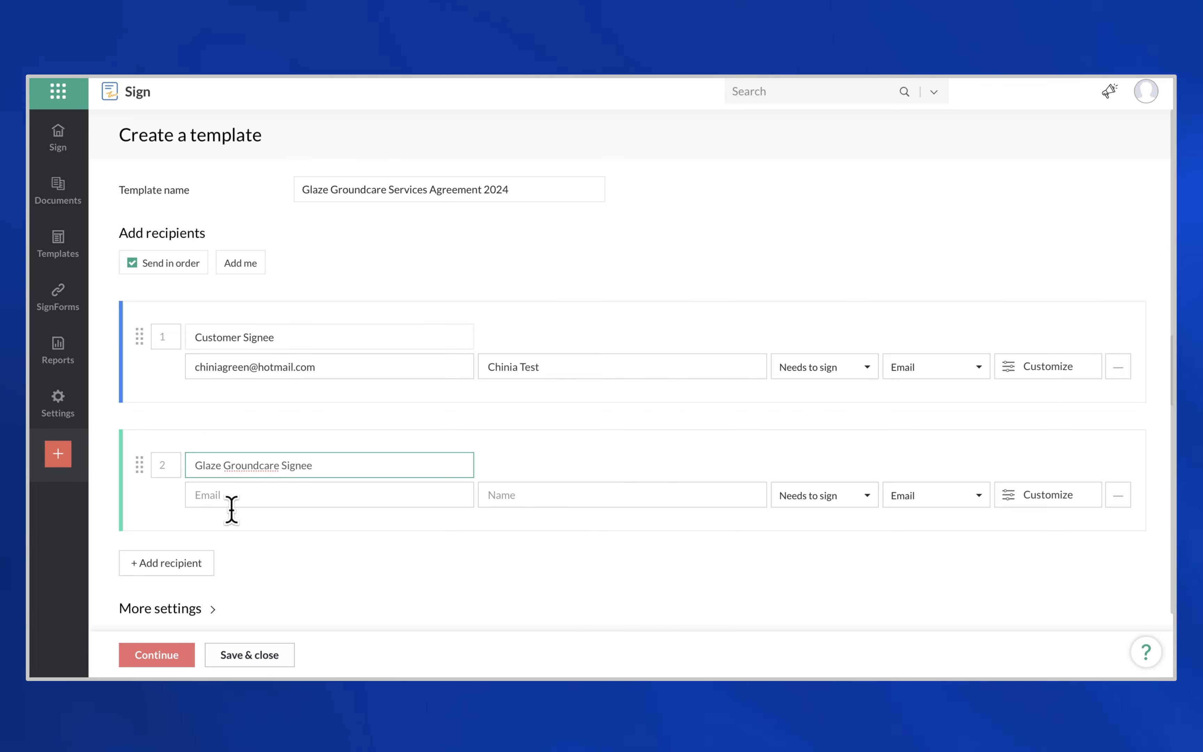
{"action": "left_click", "coordinate": [237, 495]}
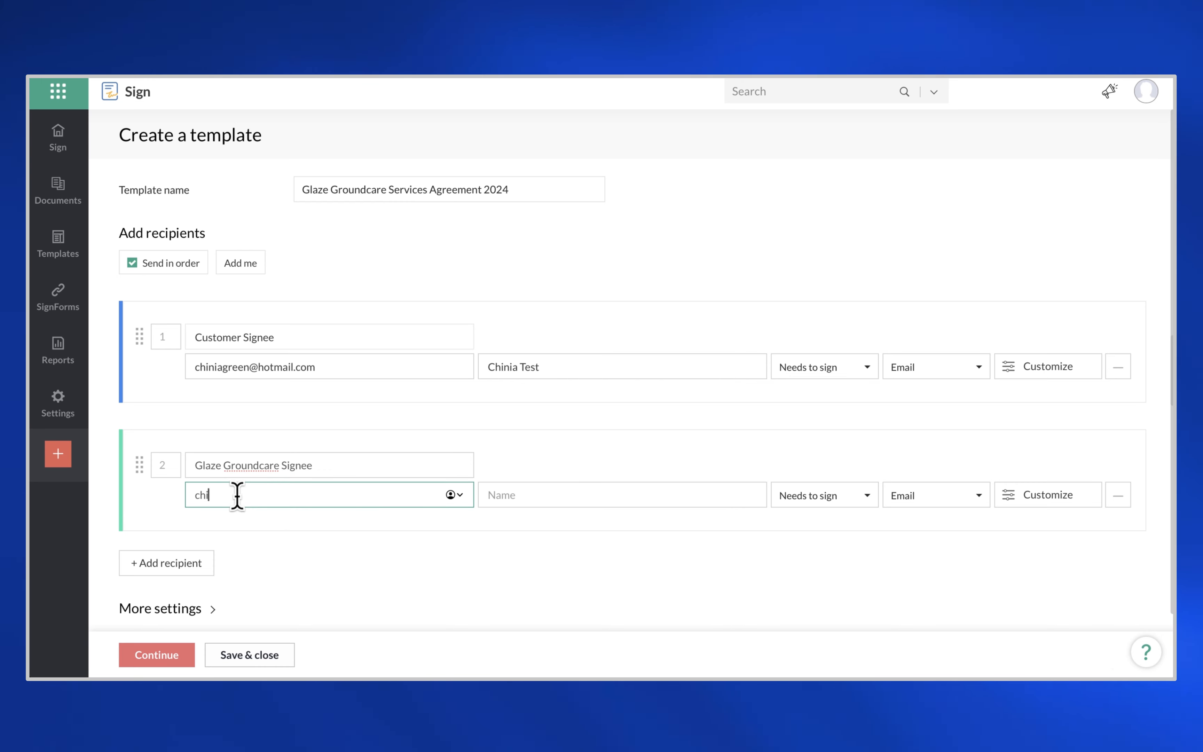
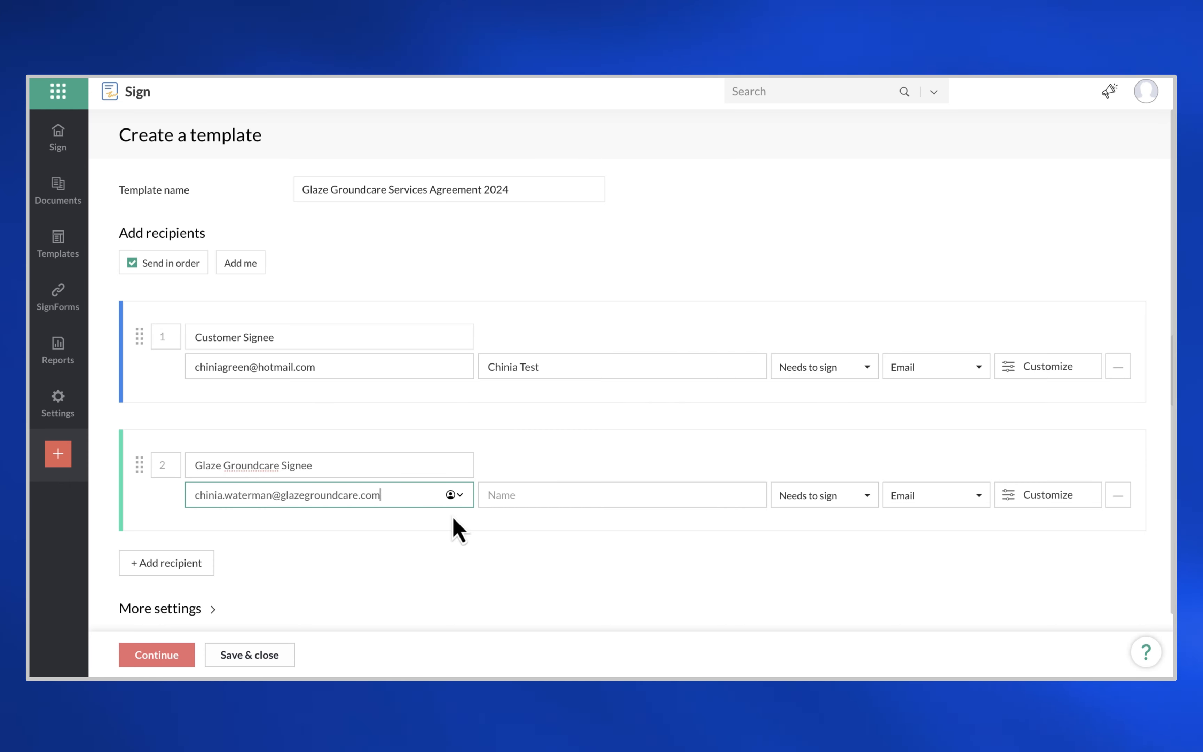
{"action": "left_click", "coordinate": [518, 494]}
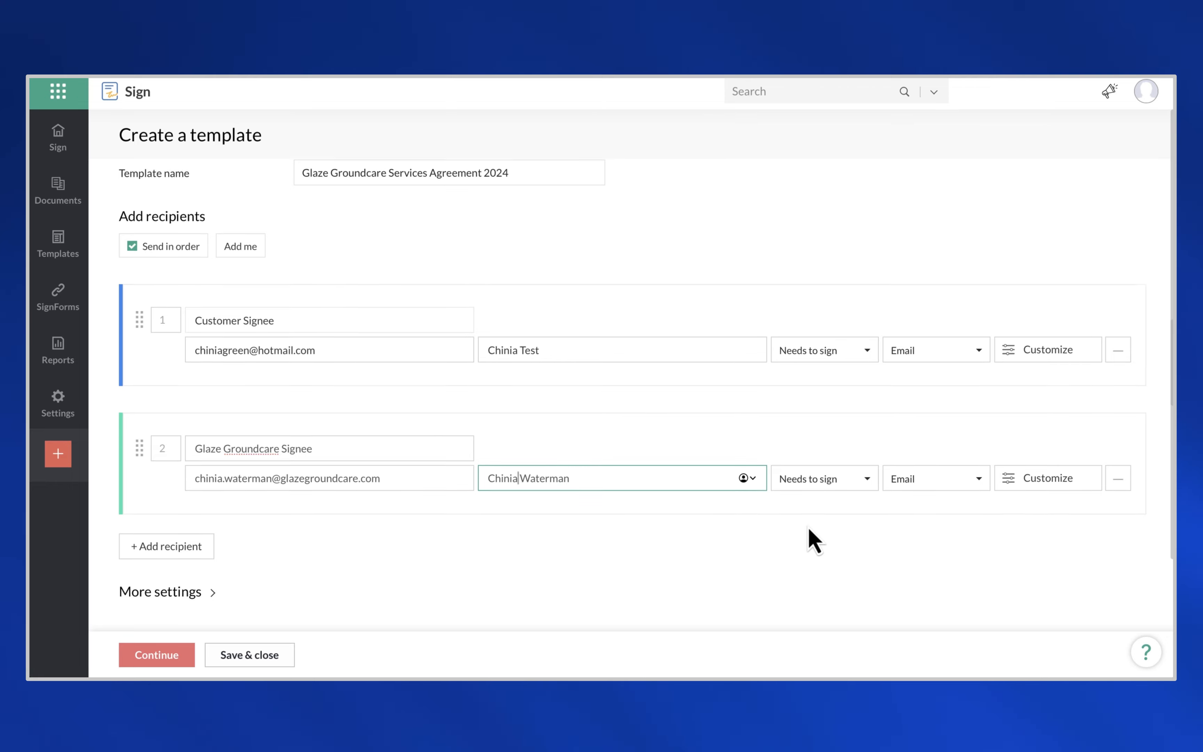
{"action": "scroll", "coordinate": [810, 537], "scroll_direction": "down", "scroll_amount": 3}
- Set 7 days to complete, Service Agreement Contract document type and Sales Documents folder
{"action": "left_click", "coordinate": [140, 488]}
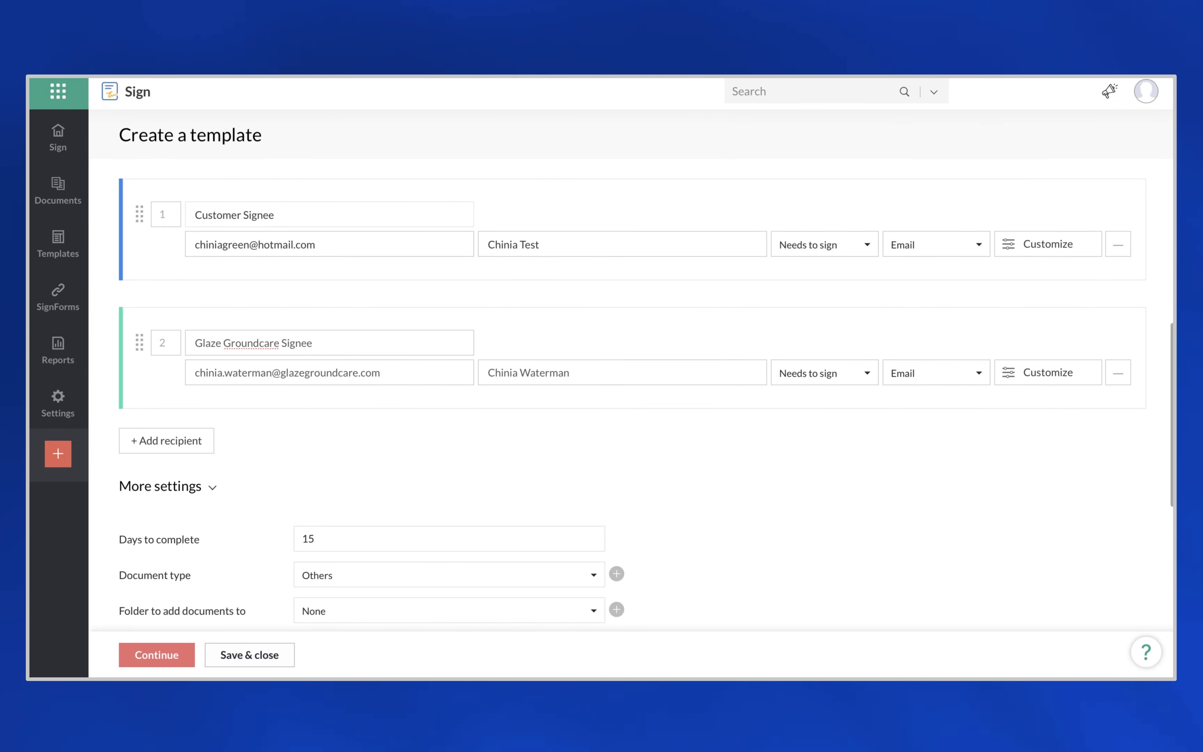
{"action": "scroll", "coordinate": [257, 527], "scroll_direction": "down", "scroll_amount": 3}
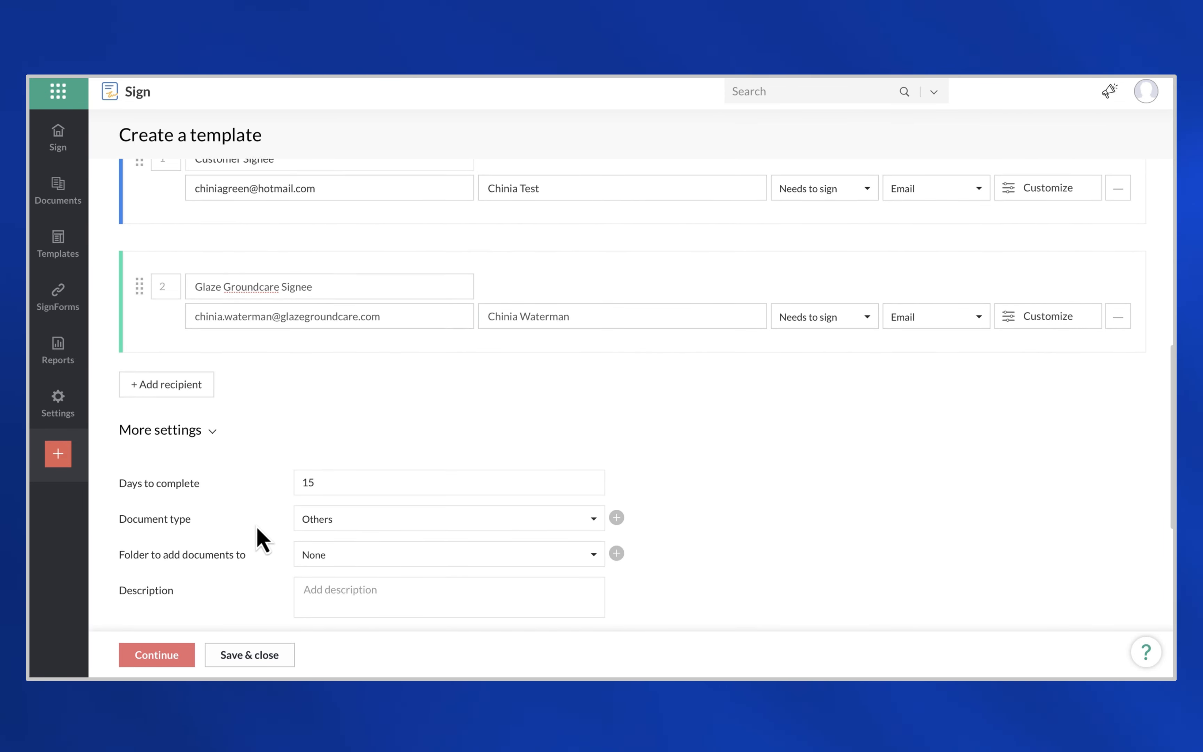
{"action": "left_click", "coordinate": [363, 379]}
{"action": "key", "text": "BackSpace"}
{"action": "key", "text": "BackSpace"}
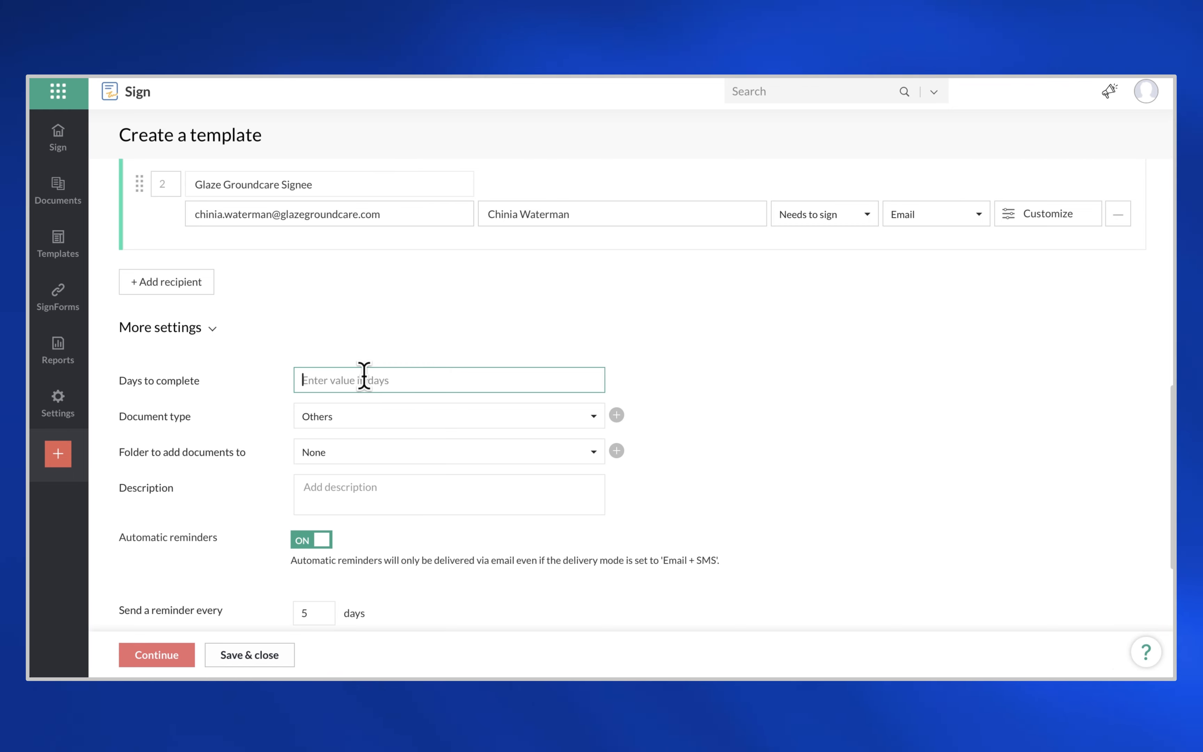
{"action": "type", "text": "7"}
{"action": "left_click", "coordinate": [365, 425]}
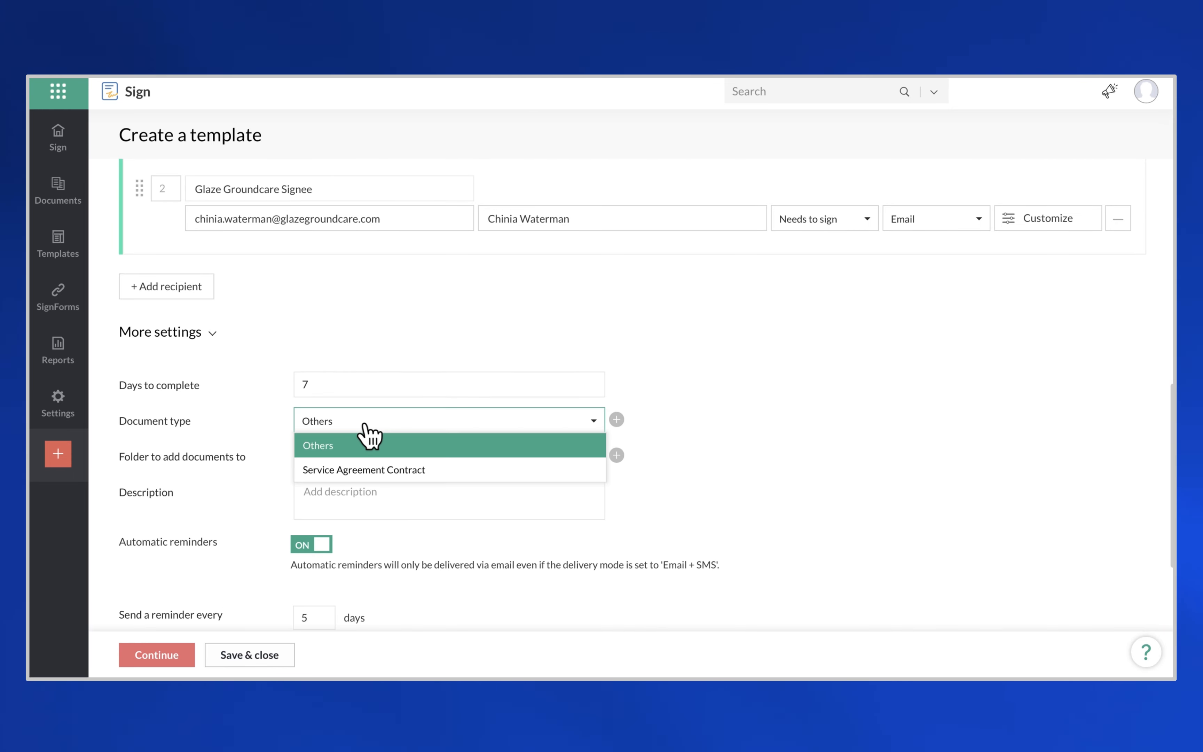
{"action": "left_click", "coordinate": [380, 470]}
{"action": "left_click", "coordinate": [348, 463]}
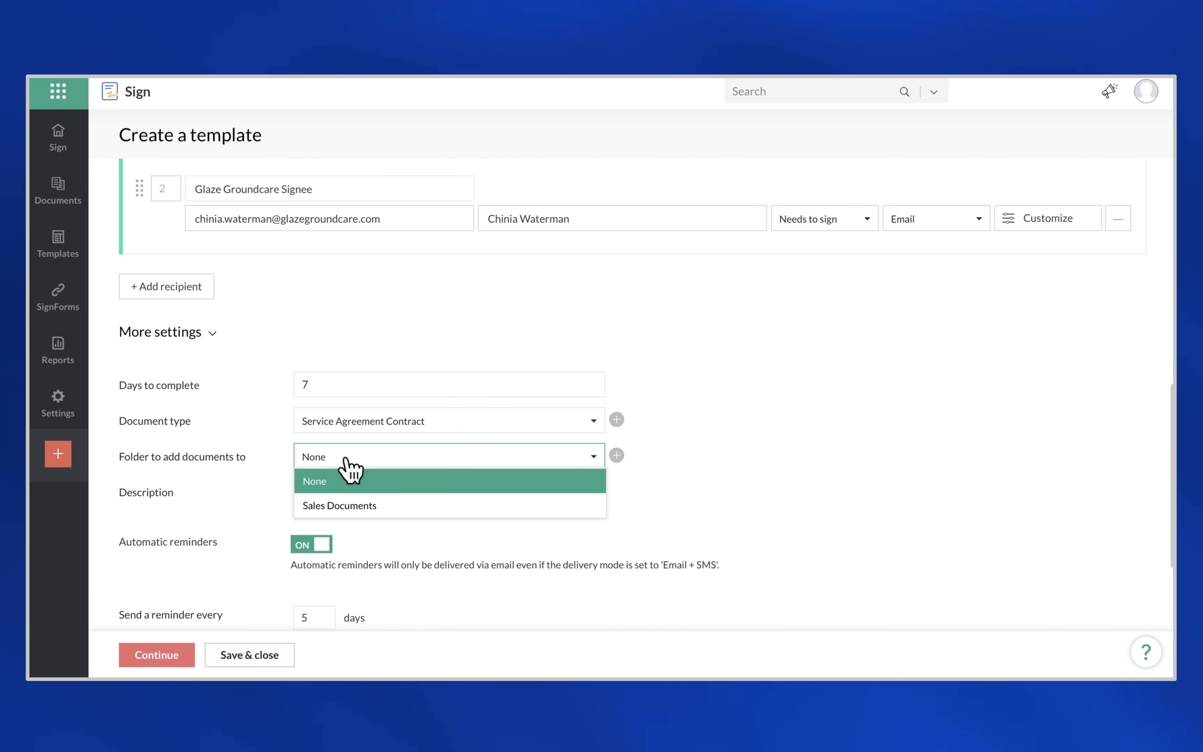
{"action": "left_click", "coordinate": [354, 512]}
- Set the reminder interval to every 2 days
{"action": "left_click", "coordinate": [344, 491]}
{"action": "scroll", "coordinate": [341, 505], "scroll_direction": "down", "scroll_amount": 2}
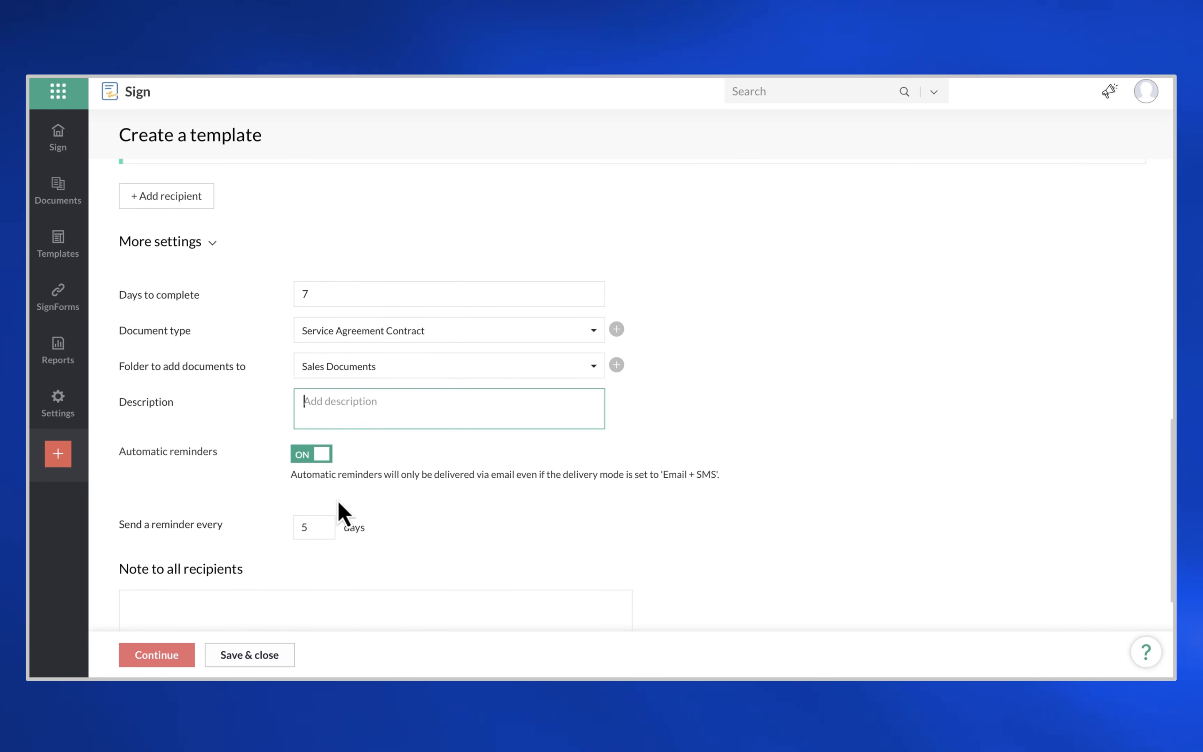
{"action": "scroll", "coordinate": [341, 512], "scroll_direction": "down", "scroll_amount": 1}
{"action": "left_click", "coordinate": [315, 490]}
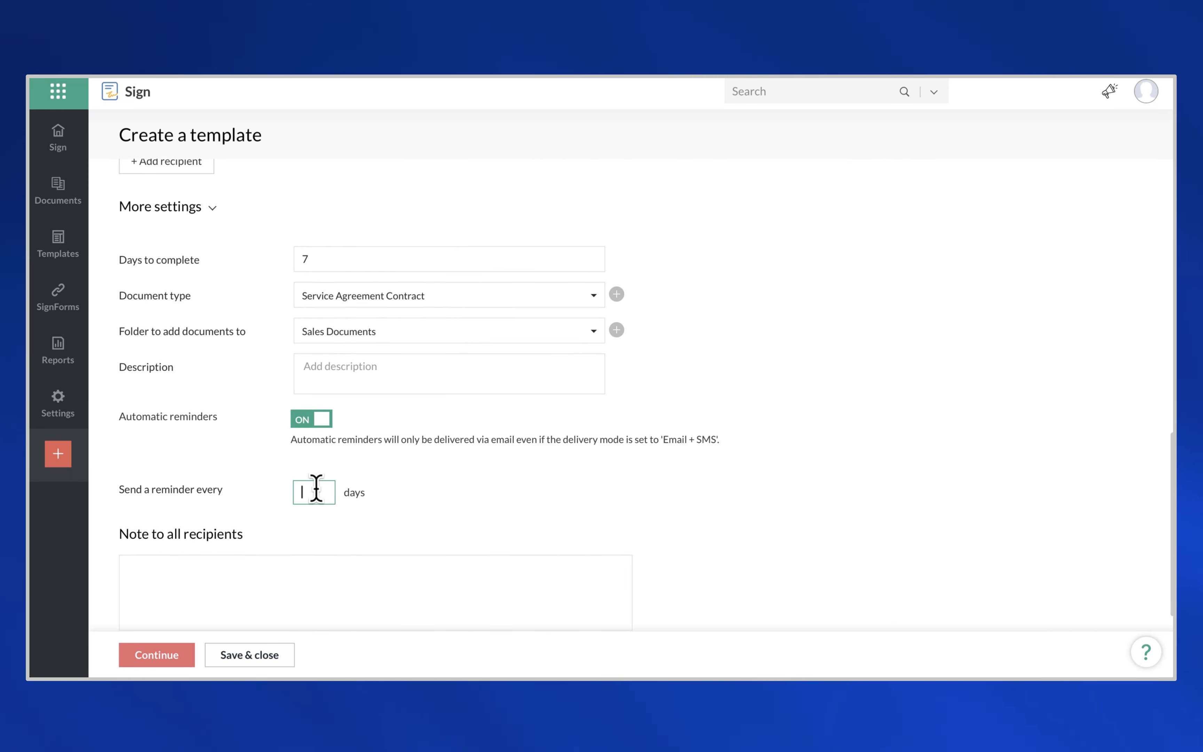
{"action": "type", "text": "2"}
{"action": "scroll", "coordinate": [260, 556], "scroll_direction": "down", "scroll_amount": 1}
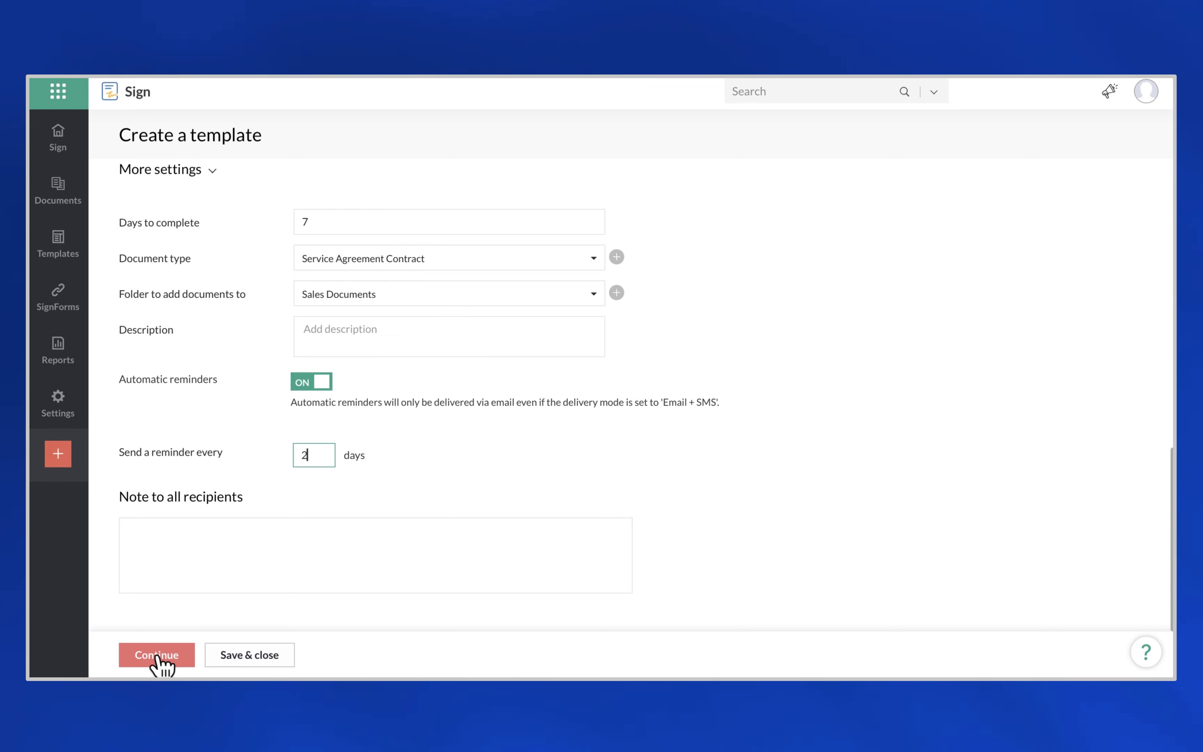
- Switch to Prefill by you fields and place a Company field beside Client
{"action": "left_click", "coordinate": [156, 656]}
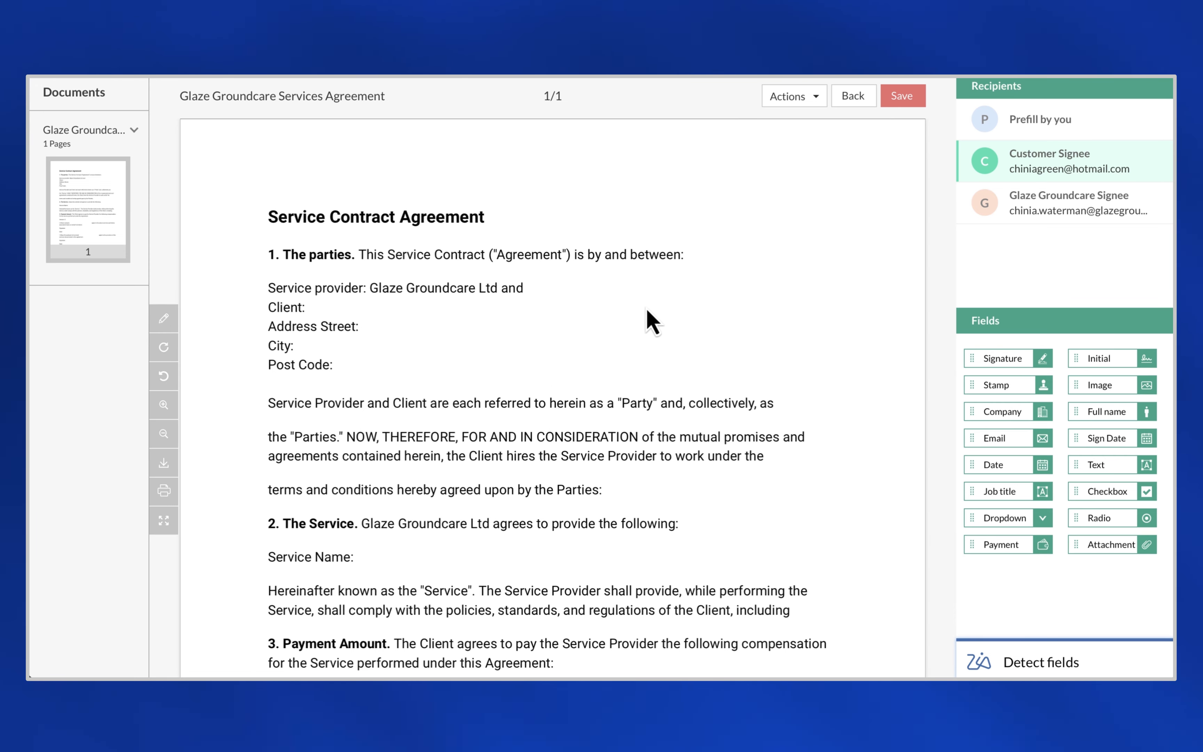
{"action": "left_click", "coordinate": [1009, 132]}
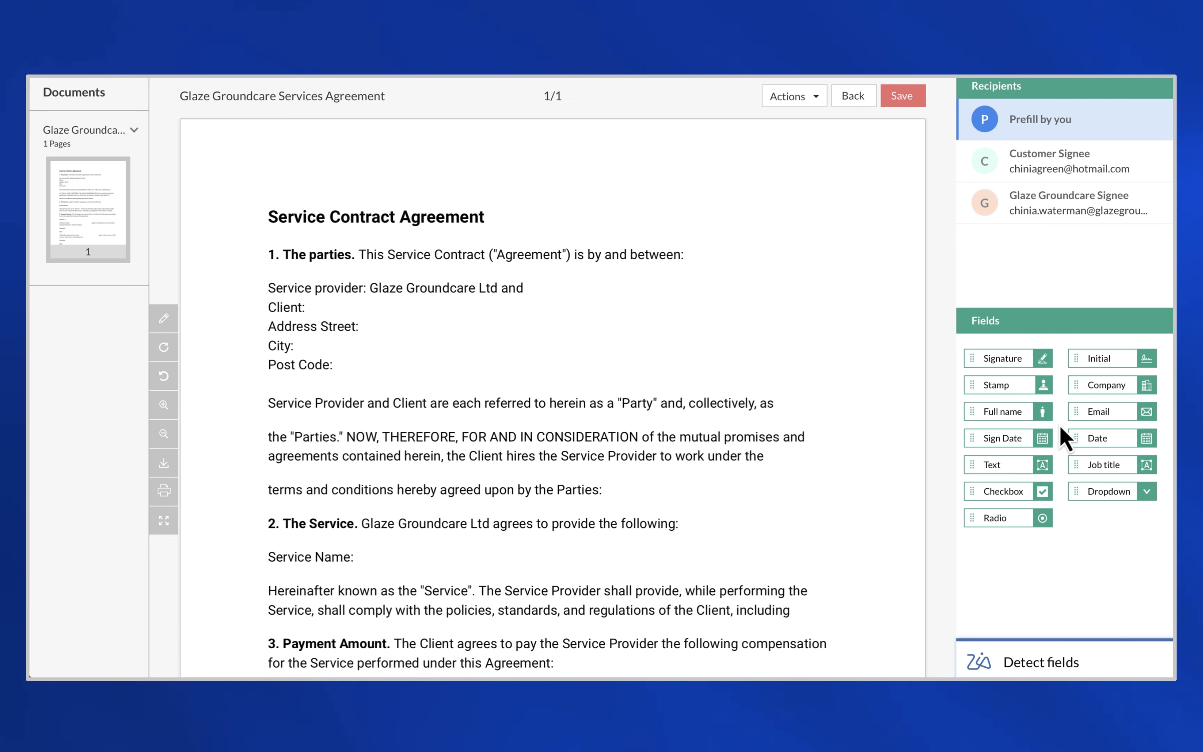
{"action": "left_click_drag", "start_coordinate": [1085, 386], "coordinate": [334, 311]}
{"action": "left_click", "coordinate": [419, 309]}
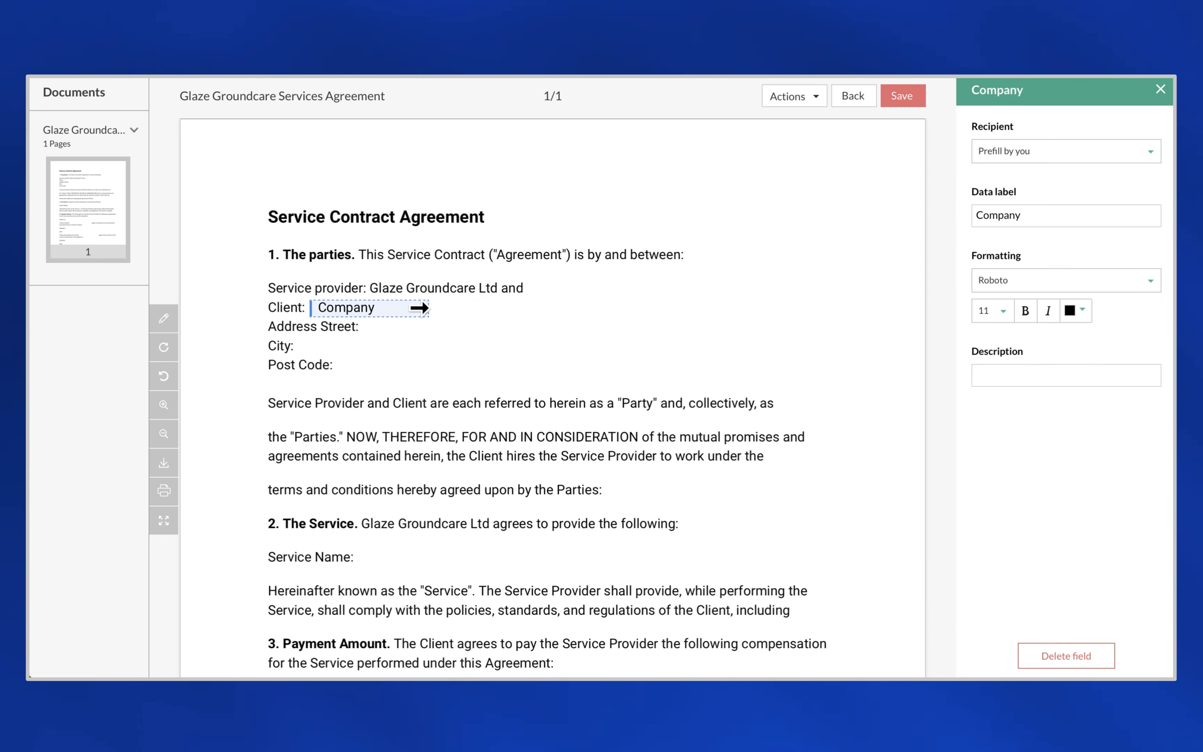
{"action": "left_click", "coordinate": [397, 352]}
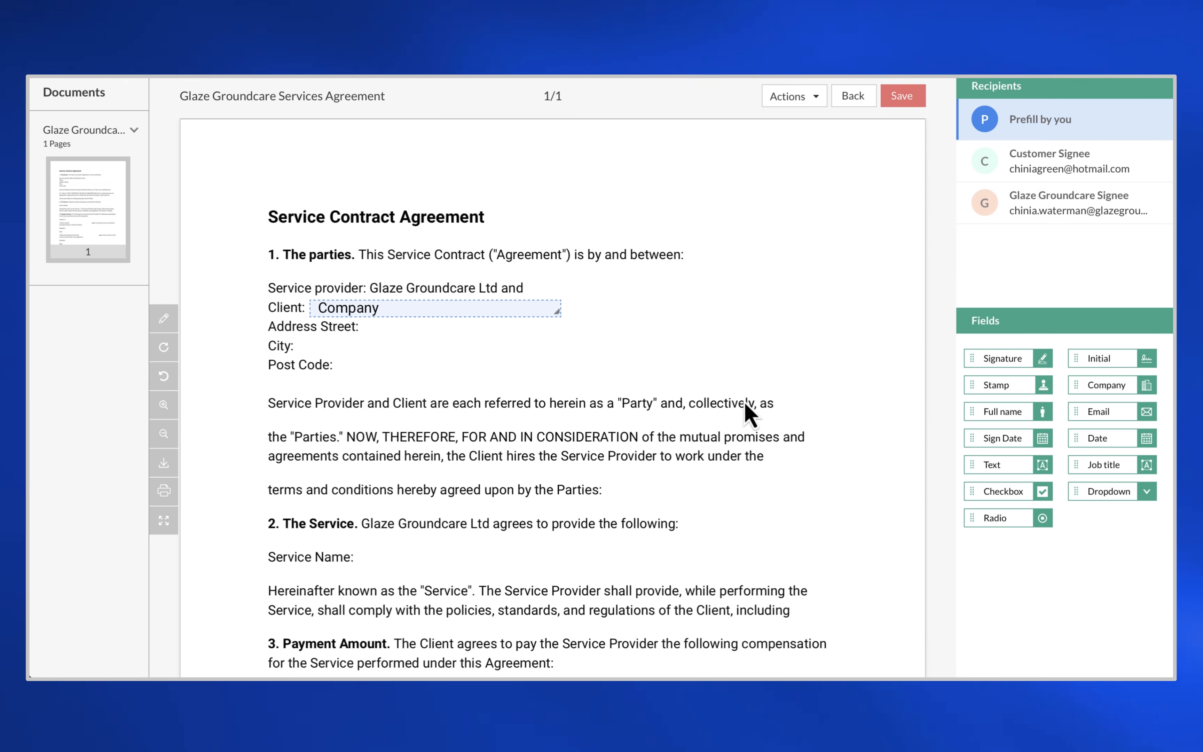
- Add a Billing Street text field after Address Street
{"action": "left_click_drag", "start_coordinate": [996, 464], "coordinate": [392, 328]}
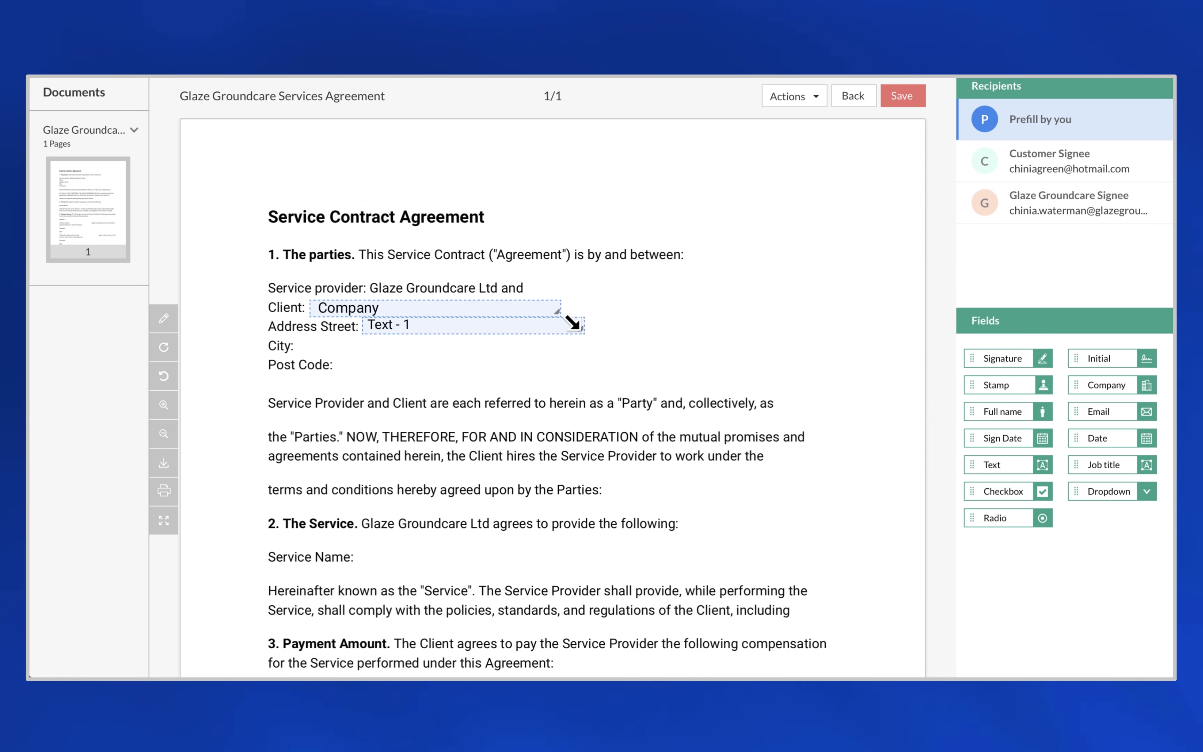
{"action": "left_click", "coordinate": [506, 323]}
{"action": "left_click_drag", "start_coordinate": [1024, 306], "coordinate": [962, 324]}
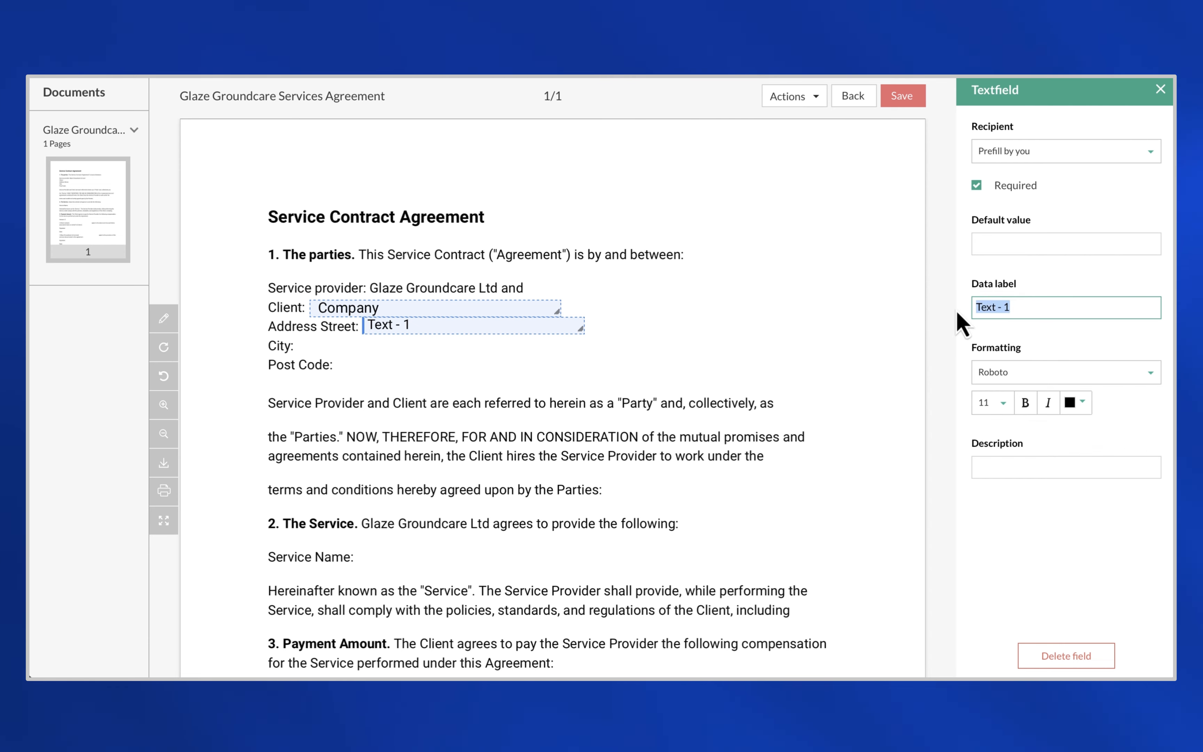
{"action": "type", "text": "Billing Street"}
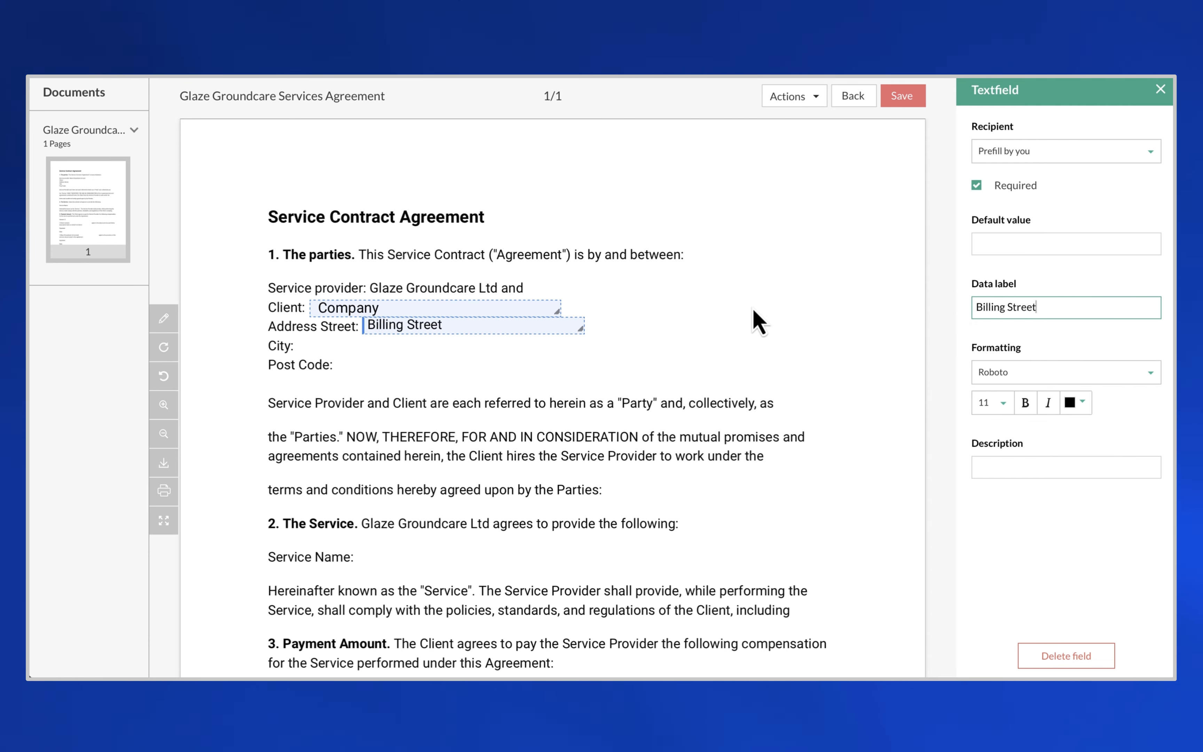
{"action": "left_click", "coordinate": [762, 316]}
- Add widened Billing City and Billing Postcode text fields beside City and Post Code
{"action": "left_click_drag", "start_coordinate": [1014, 463], "coordinate": [347, 349]}
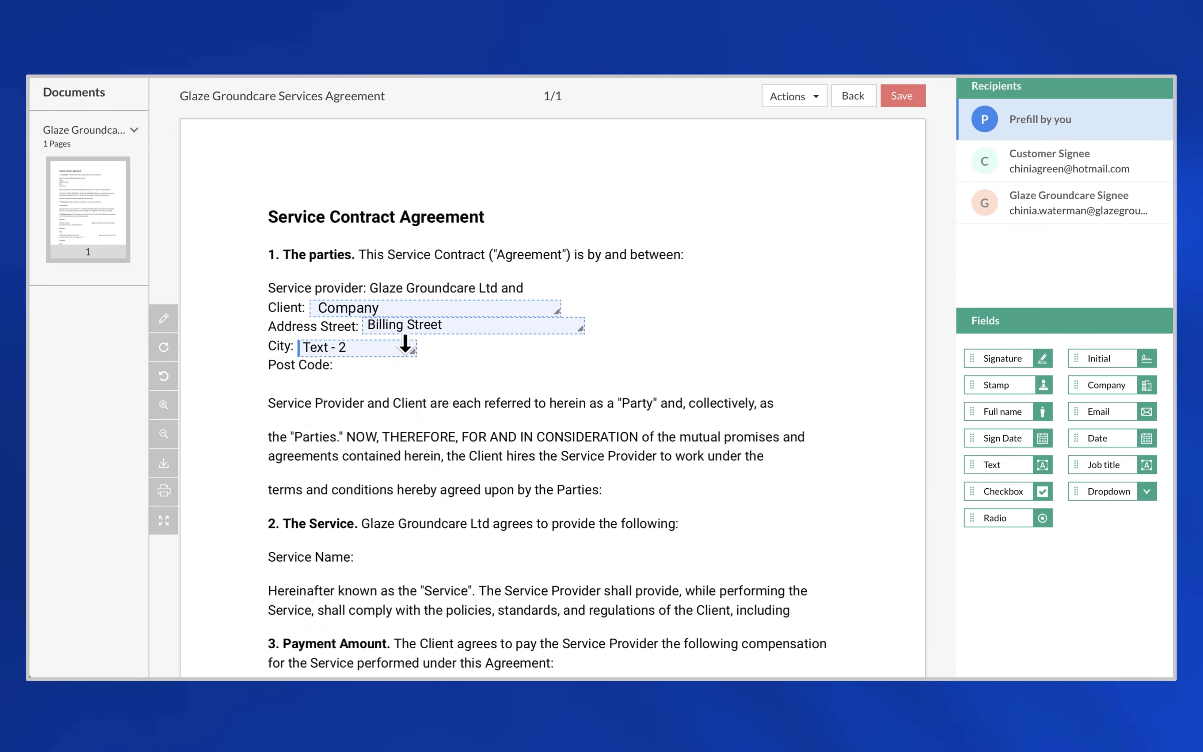
{"action": "left_click_drag", "start_coordinate": [508, 353], "coordinate": [560, 352]}
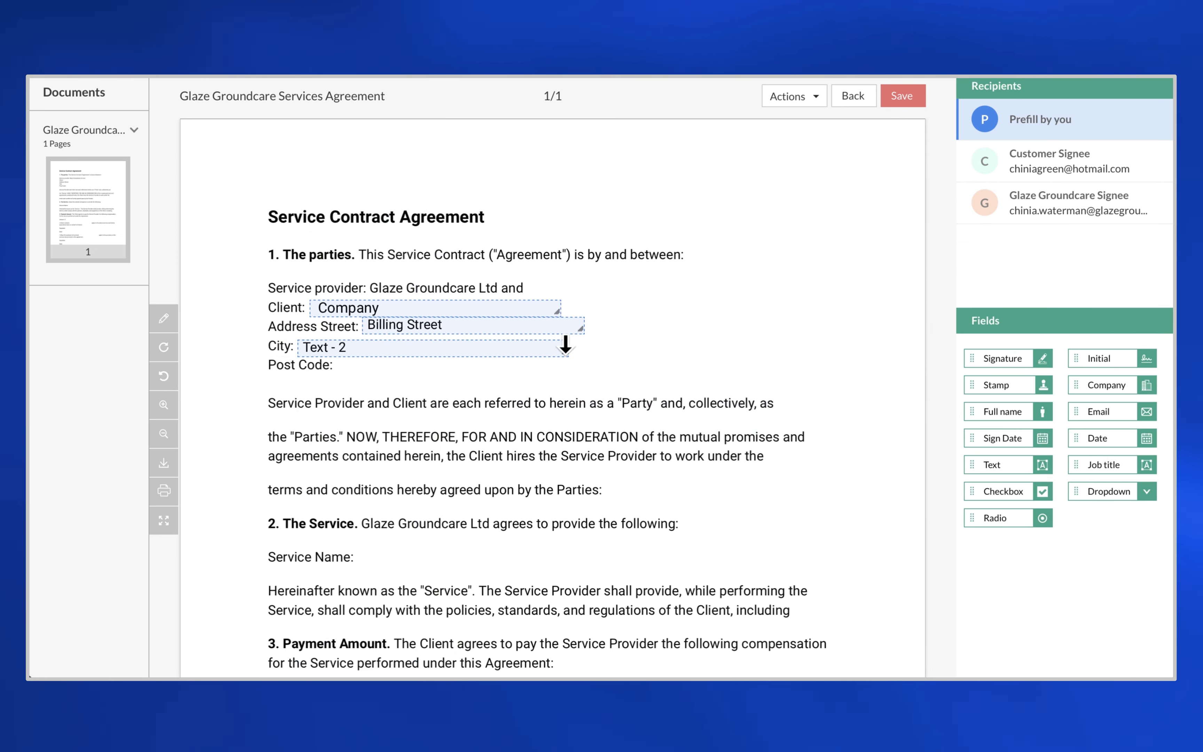
{"action": "left_click", "coordinate": [380, 350]}
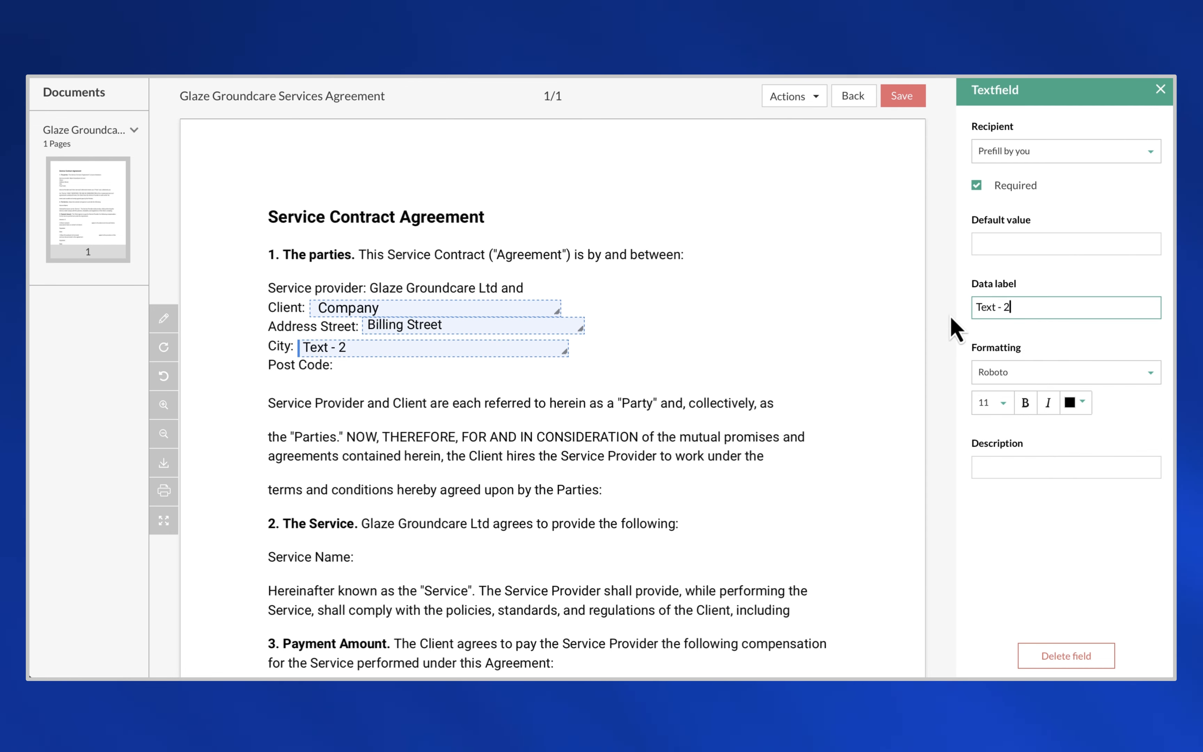
{"action": "key", "text": "BackSpace"}
{"action": "key", "text": "BackSpace"}
{"action": "key", "text": "BackSpace"}
{"action": "key", "text": "BackSpace"}
{"action": "key", "text": "BackSpace"}
{"action": "key", "text": "BackSpace"}
{"action": "key", "text": "BackSpace"}
{"action": "key", "text": "BackSpace"}
{"action": "type", "text": "Billing City"}
{"action": "left_click", "coordinate": [1160, 90]}
{"action": "left_click_drag", "start_coordinate": [1010, 463], "coordinate": [377, 369]}
{"action": "left_click_drag", "start_coordinate": [451, 369], "coordinate": [534, 369]}
{"action": "left_click", "coordinate": [397, 367]}
{"action": "left_click_drag", "start_coordinate": [1061, 306], "coordinate": [974, 312]}
{"action": "type", "text": "Billing Postcode"}
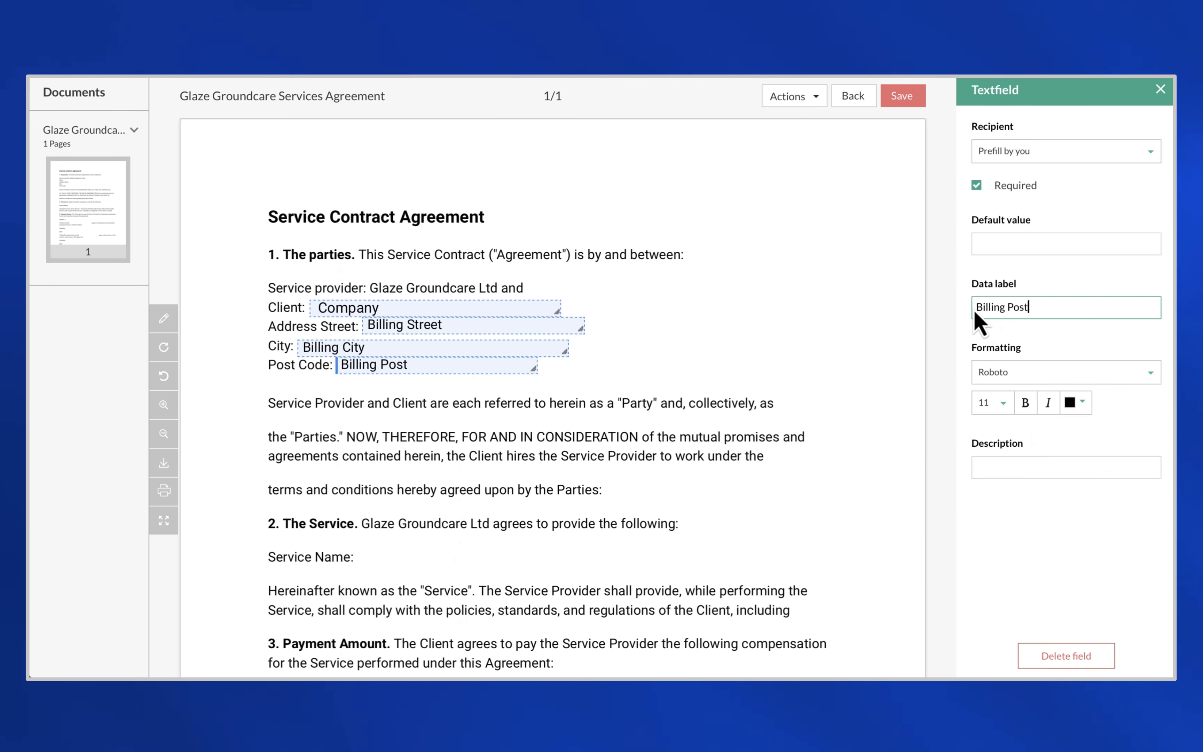
{"action": "left_click", "coordinate": [1161, 89]}
- Add a widened Product text field beside Service Name
{"action": "scroll", "coordinate": [746, 427], "scroll_direction": "down", "scroll_amount": 4}
{"action": "scroll", "coordinate": [745, 427], "scroll_direction": "down", "scroll_amount": 2}
{"action": "left_click_drag", "start_coordinate": [1009, 464], "coordinate": [403, 296]}
{"action": "left_click_drag", "start_coordinate": [481, 300], "coordinate": [712, 299]}
{"action": "left_click", "coordinate": [686, 296]}
{"action": "left_click_drag", "start_coordinate": [1019, 308], "coordinate": [947, 316]}
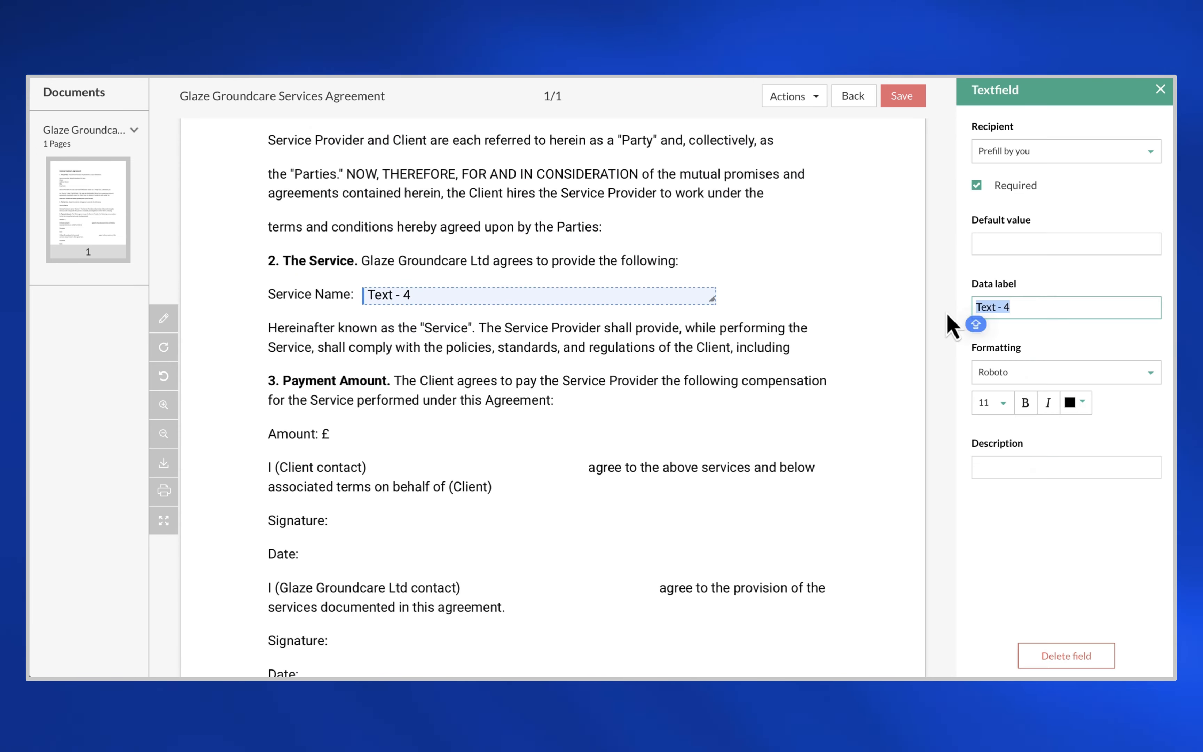
{"action": "type", "text": "Product"}
{"action": "scroll", "coordinate": [591, 336], "scroll_direction": "down", "scroll_amount": 2}
{"action": "left_click", "coordinate": [1160, 89]}
- Add an Amount text field beside Amount £
{"action": "left_click_drag", "start_coordinate": [1009, 463], "coordinate": [583, 347]}
{"action": "left_click", "coordinate": [447, 344]}
{"action": "left_click", "coordinate": [972, 311]}
{"action": "type", "text": "Amount"}
{"action": "left_click", "coordinate": [896, 401]}
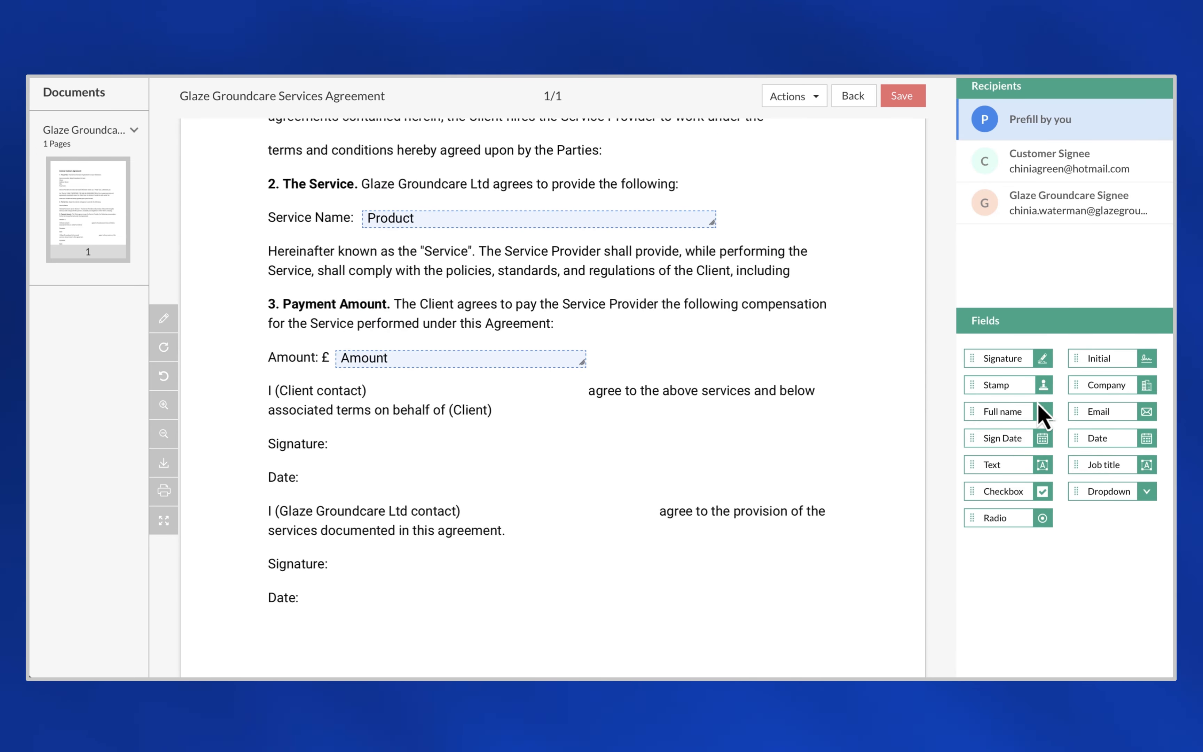
- Place a Full name field beside 'I (Client contact)' and a Company field after '(Client)'
{"action": "left_click_drag", "start_coordinate": [1044, 408], "coordinate": [424, 393]}
{"action": "left_click", "coordinate": [1064, 280]}
{"action": "left_click", "coordinate": [634, 387]}
{"action": "scroll", "coordinate": [634, 387], "scroll_direction": "down", "scroll_amount": 2}
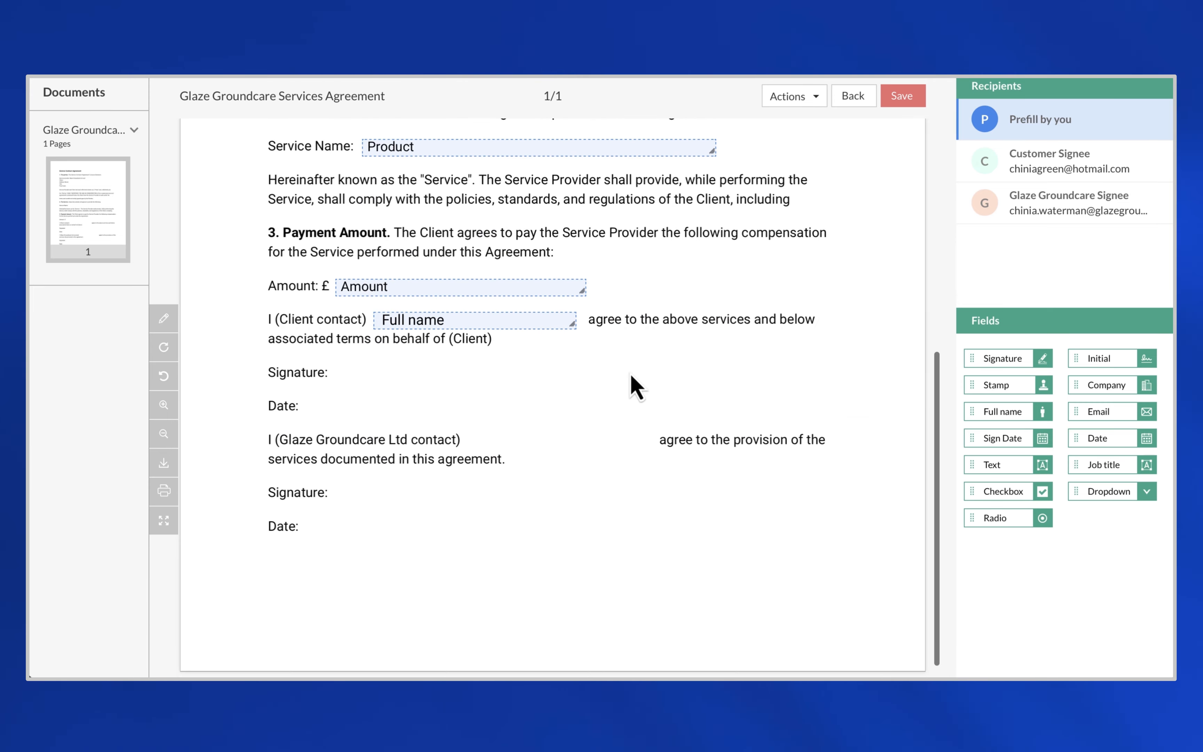
{"action": "left_click_drag", "start_coordinate": [1107, 387], "coordinate": [777, 346]}
{"action": "scroll", "coordinate": [693, 368], "scroll_direction": "up", "scroll_amount": 8}
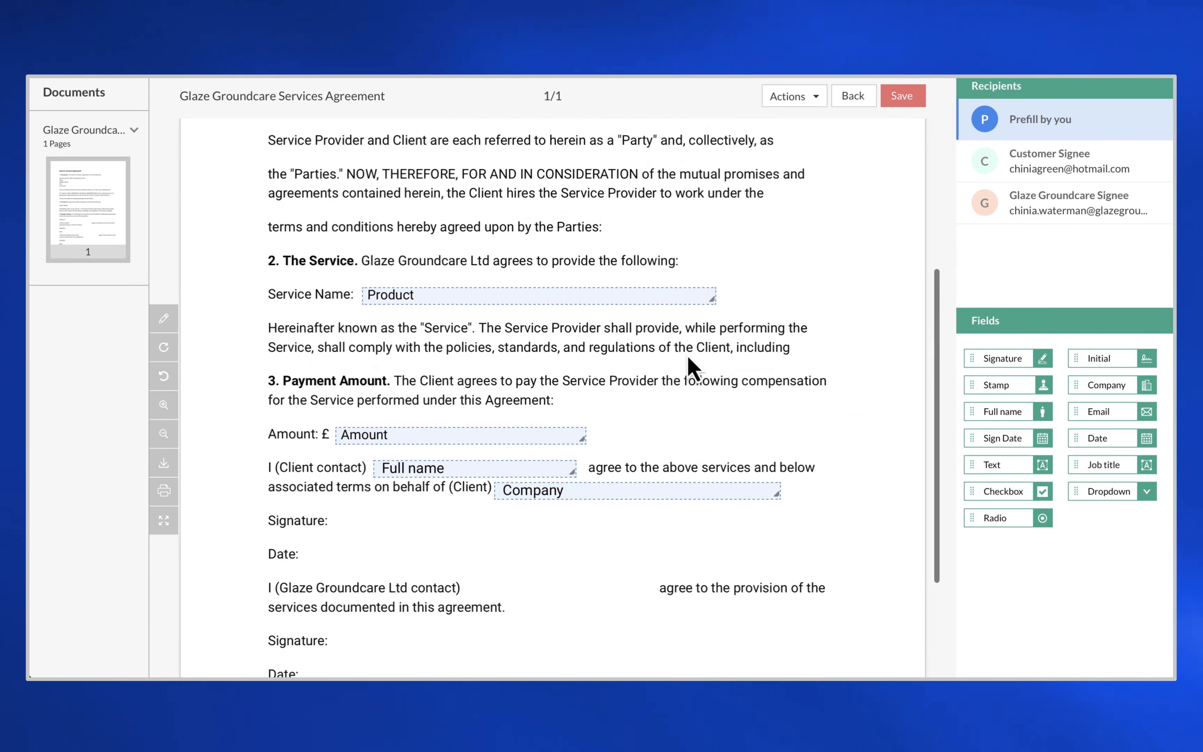
{"action": "scroll", "coordinate": [693, 368], "scroll_direction": "down", "scroll_amount": 6}
{"action": "scroll", "coordinate": [693, 368], "scroll_direction": "down", "scroll_amount": 2}
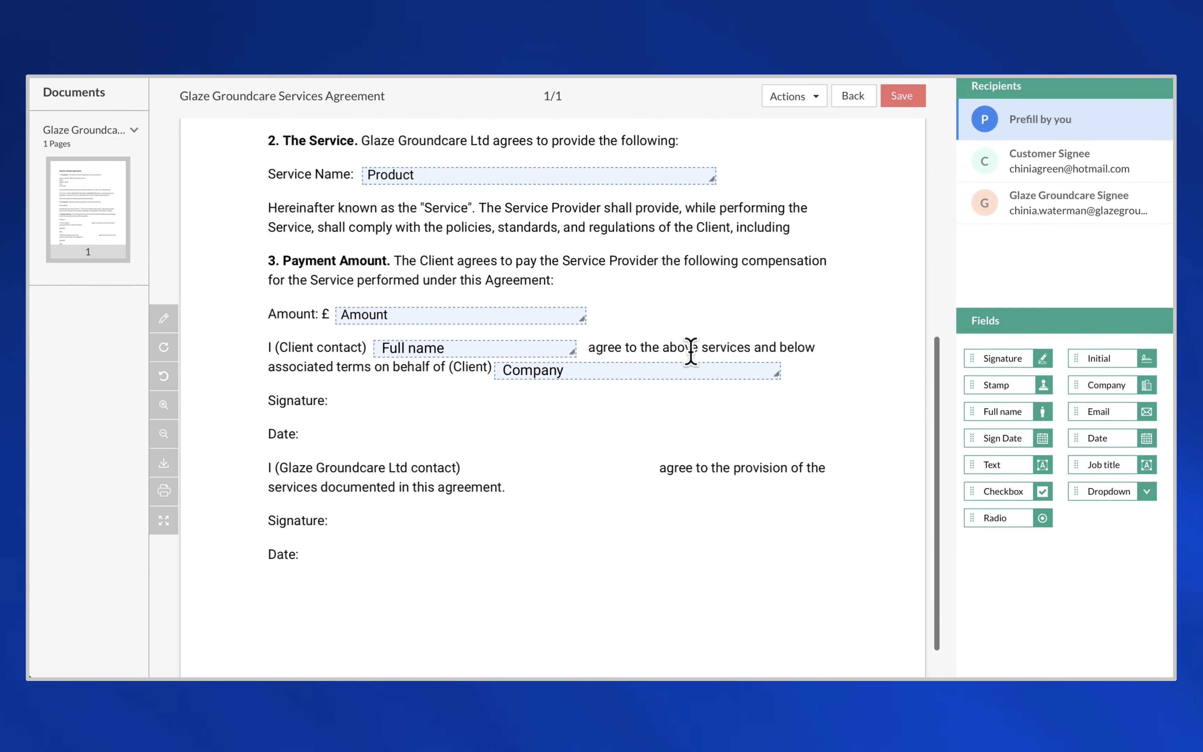
- Place the Customer signee's Signature and Sign Date fields on the first lines
{"action": "left_click", "coordinate": [1044, 174]}
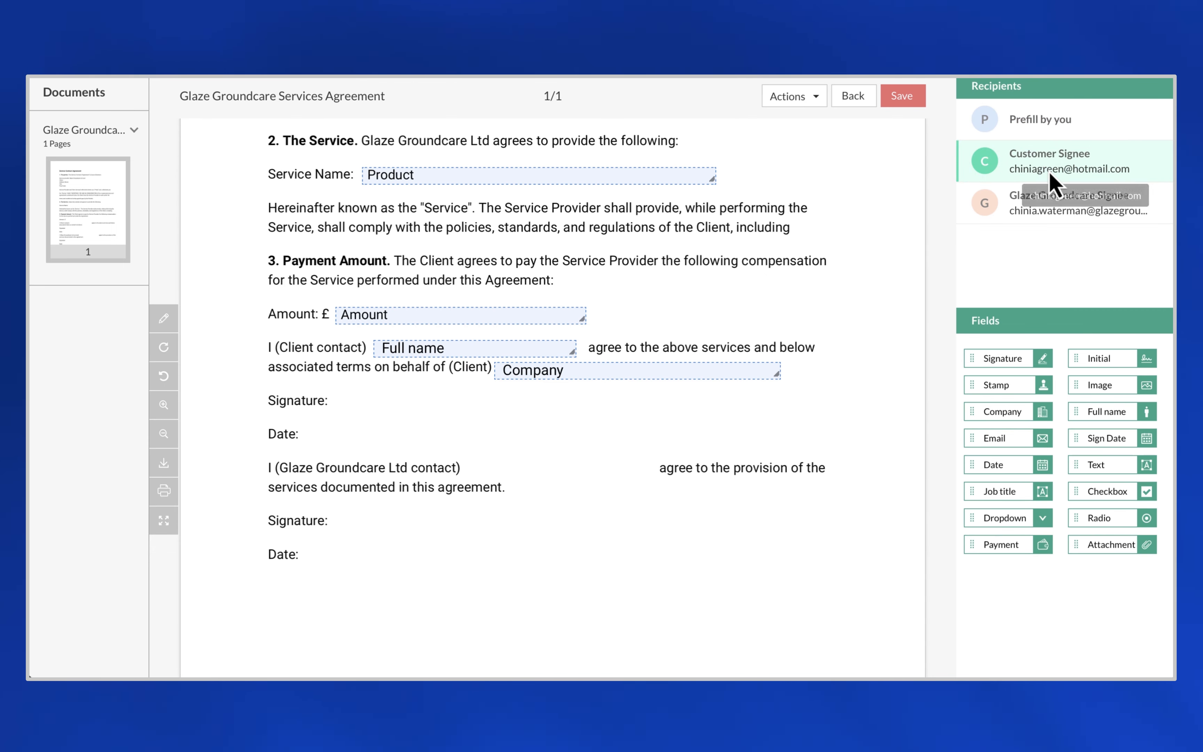
{"action": "left_click_drag", "start_coordinate": [989, 359], "coordinate": [365, 402]}
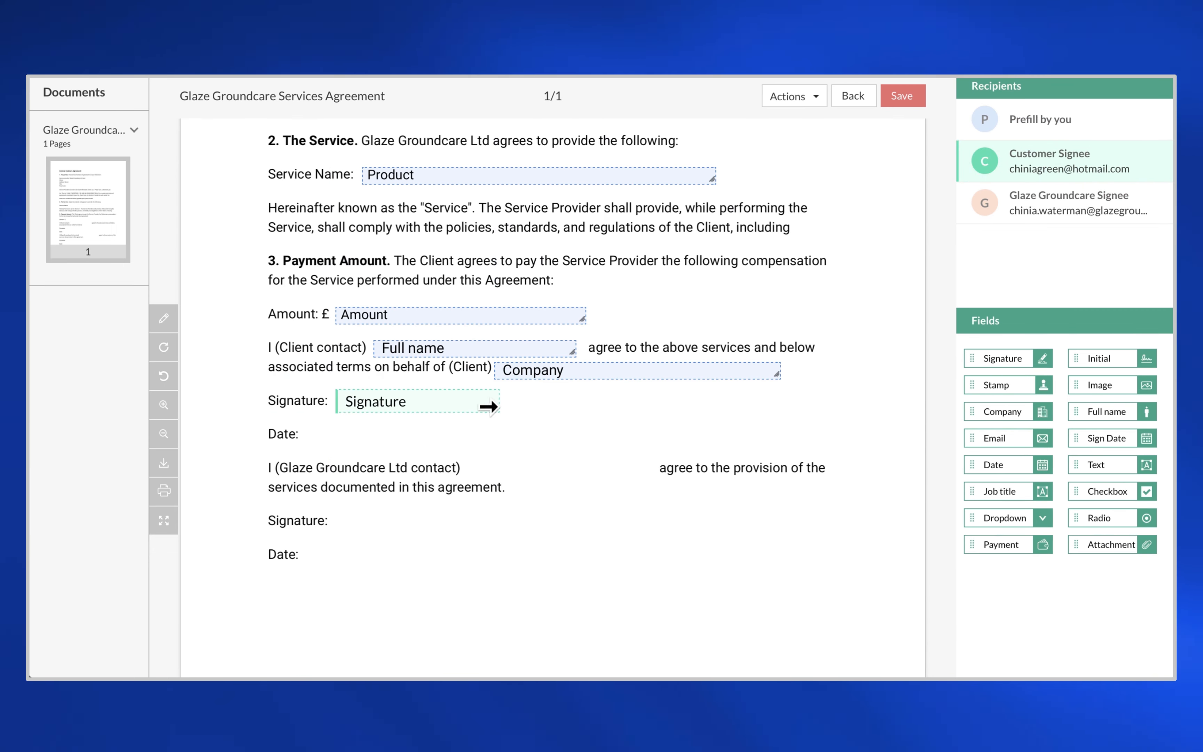
{"action": "mouse_move", "coordinate": [1125, 442]}
{"action": "left_mouse_down"}
{"action": "mouse_move", "coordinate": [585, 416]}
{"action": "mouse_move", "coordinate": [356, 435]}
{"action": "mouse_move", "coordinate": [375, 440]}
{"action": "left_mouse_up"}
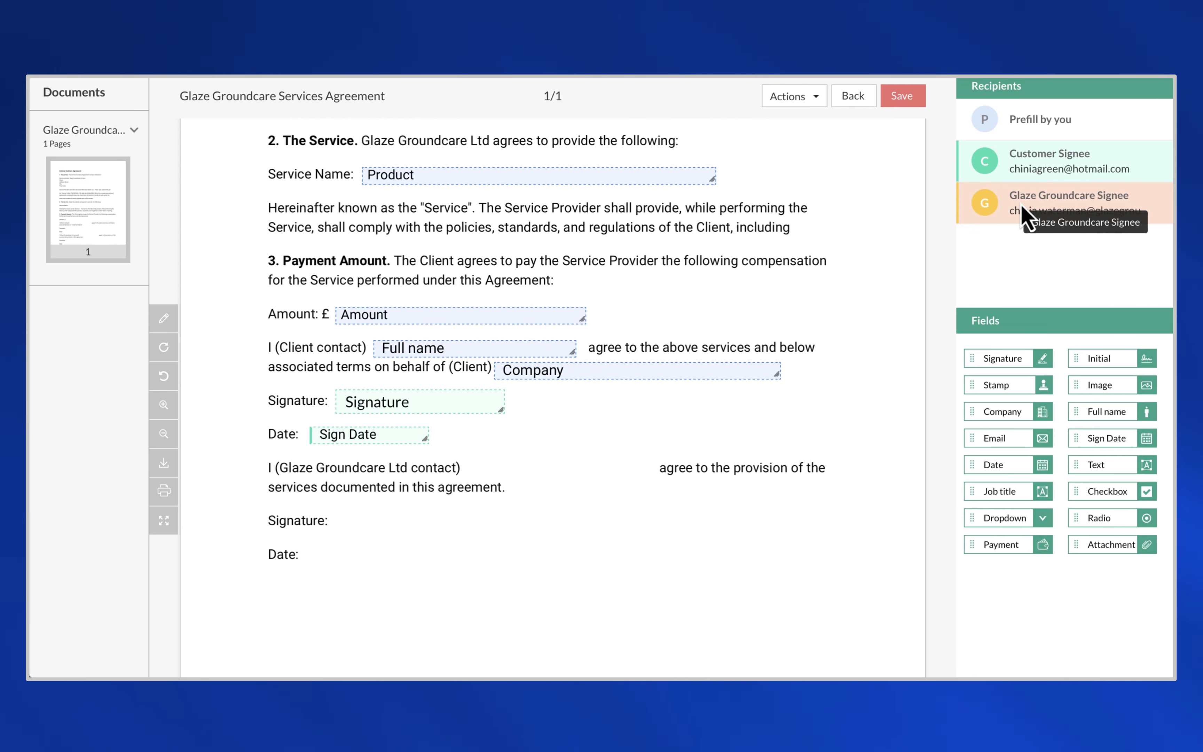
- Place the Glaze Groundcare signee's Signature and Sign Date on the second lines, then save
{"action": "left_click", "coordinate": [1025, 216]}
{"action": "mouse_move", "coordinate": [1043, 358]}
{"action": "left_mouse_down"}
{"action": "mouse_move", "coordinate": [485, 531]}
{"action": "mouse_move", "coordinate": [389, 519]}
{"action": "left_mouse_up"}
{"action": "left_click_drag", "start_coordinate": [1156, 422], "coordinate": [357, 558]}
{"action": "scroll", "coordinate": [827, 176], "scroll_direction": "up", "scroll_amount": 5}
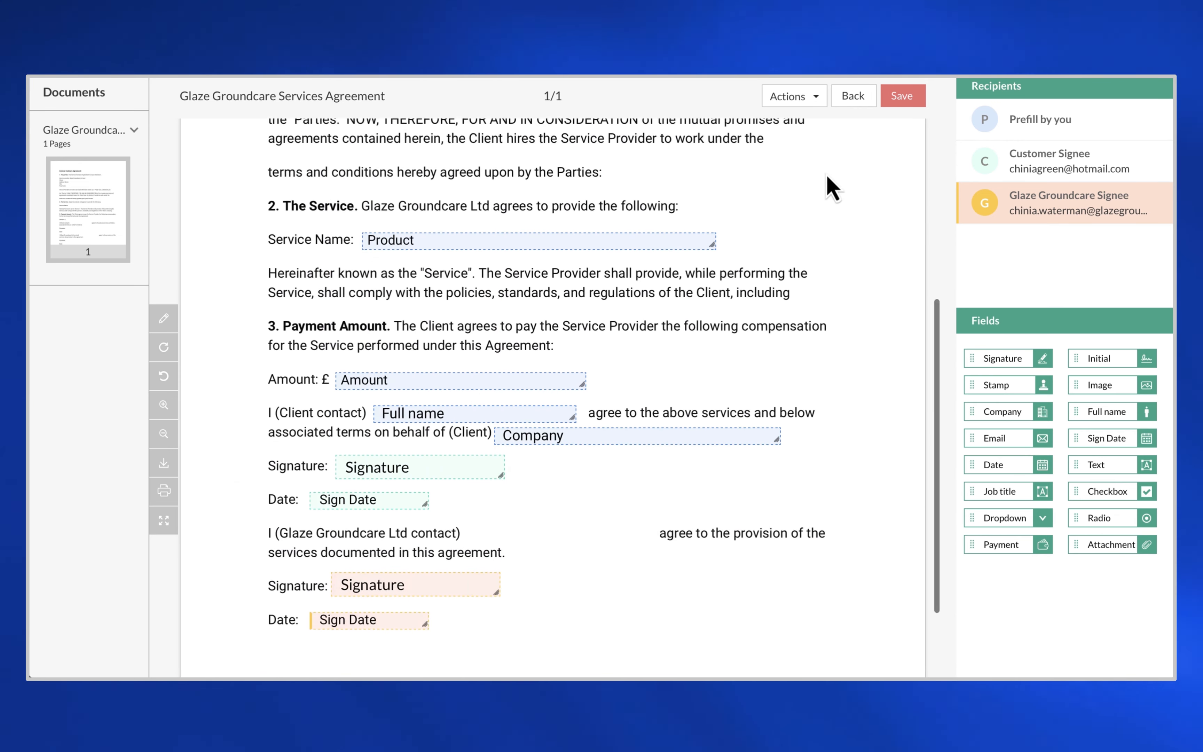
{"action": "scroll", "coordinate": [832, 175], "scroll_direction": "up", "scroll_amount": 3}
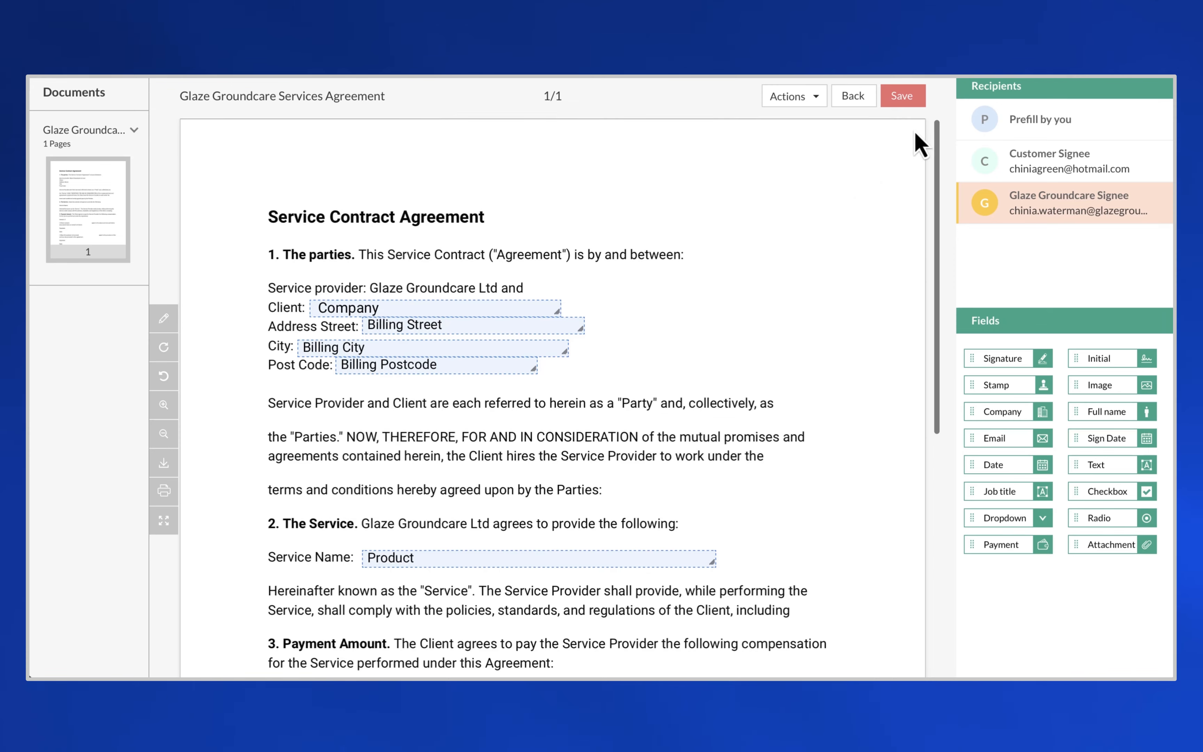
{"action": "left_click", "coordinate": [897, 100]}
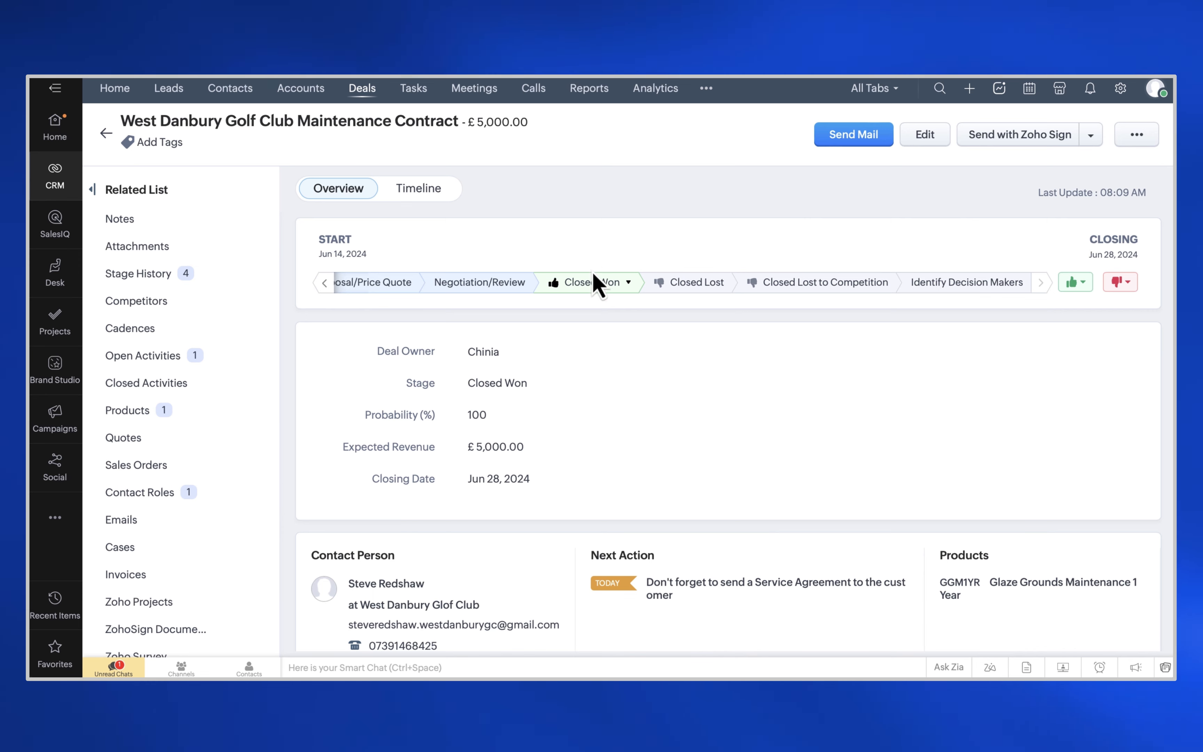
- Send the deal with Zoho Sign using the Glaze Groundcare Services Agreement 2024 template
{"action": "left_click", "coordinate": [1091, 142]}
{"action": "left_click", "coordinate": [1047, 163]}
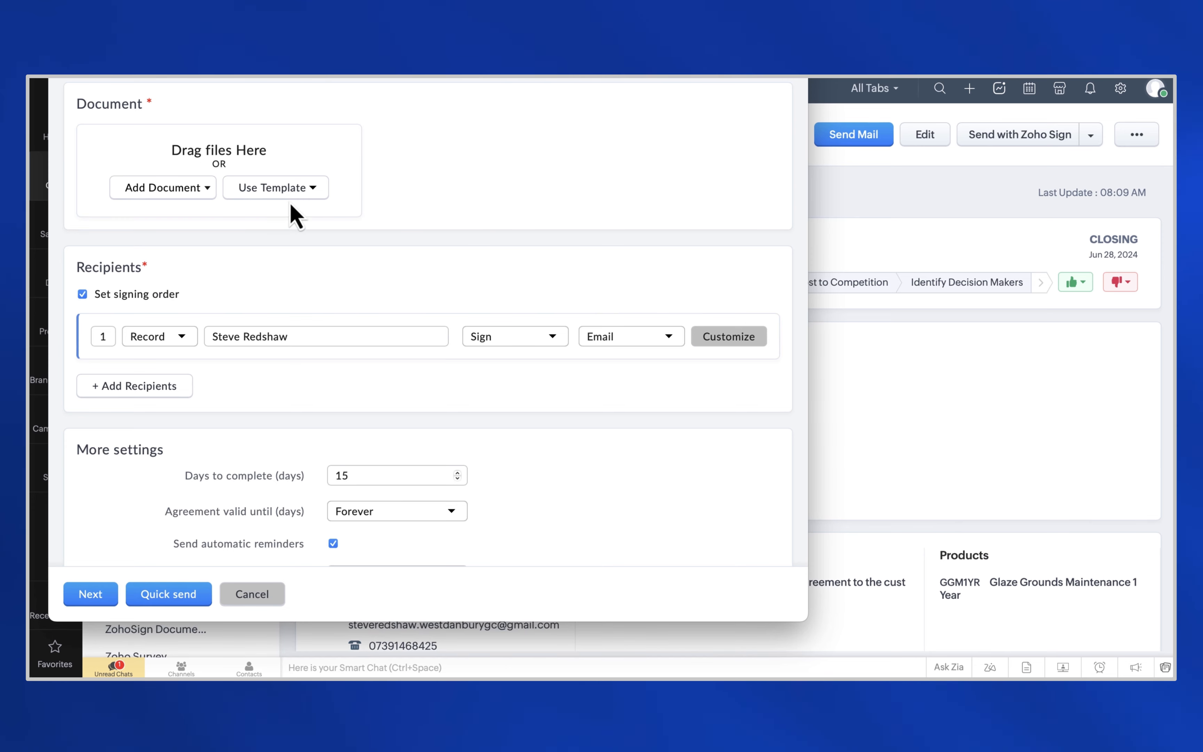
{"action": "left_click", "coordinate": [273, 192]}
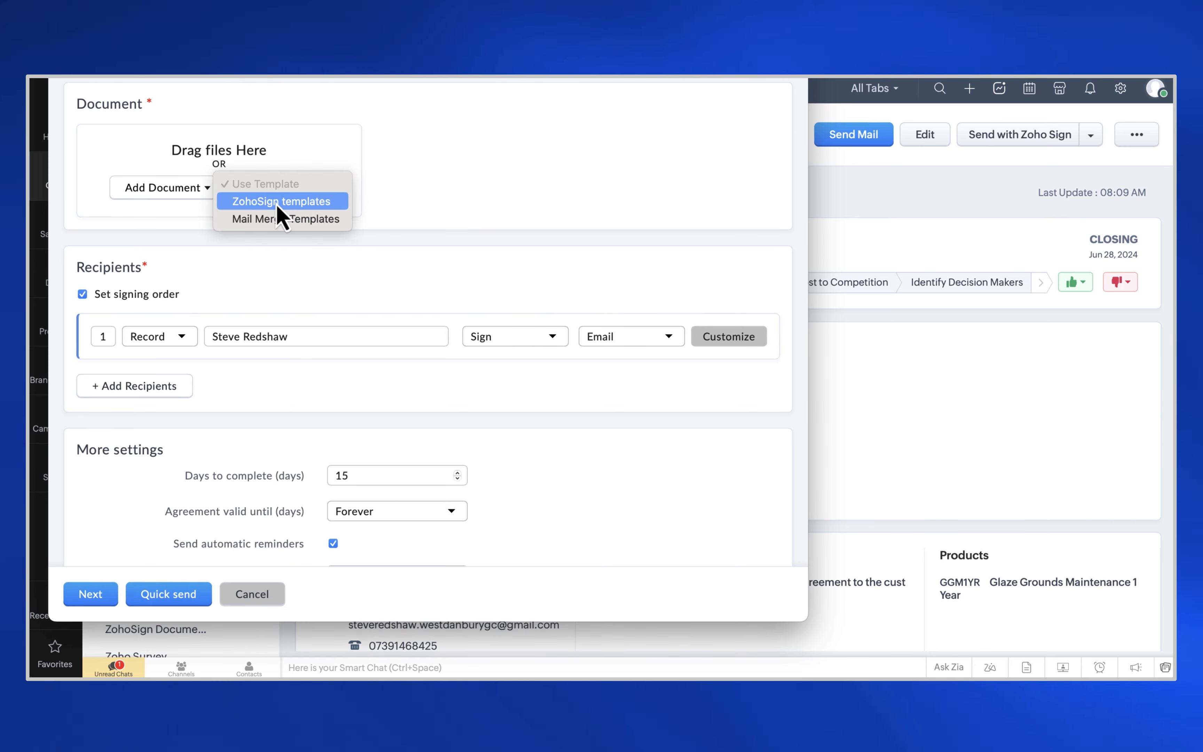
{"action": "left_click", "coordinate": [278, 202]}
{"action": "left_click", "coordinate": [391, 189]}
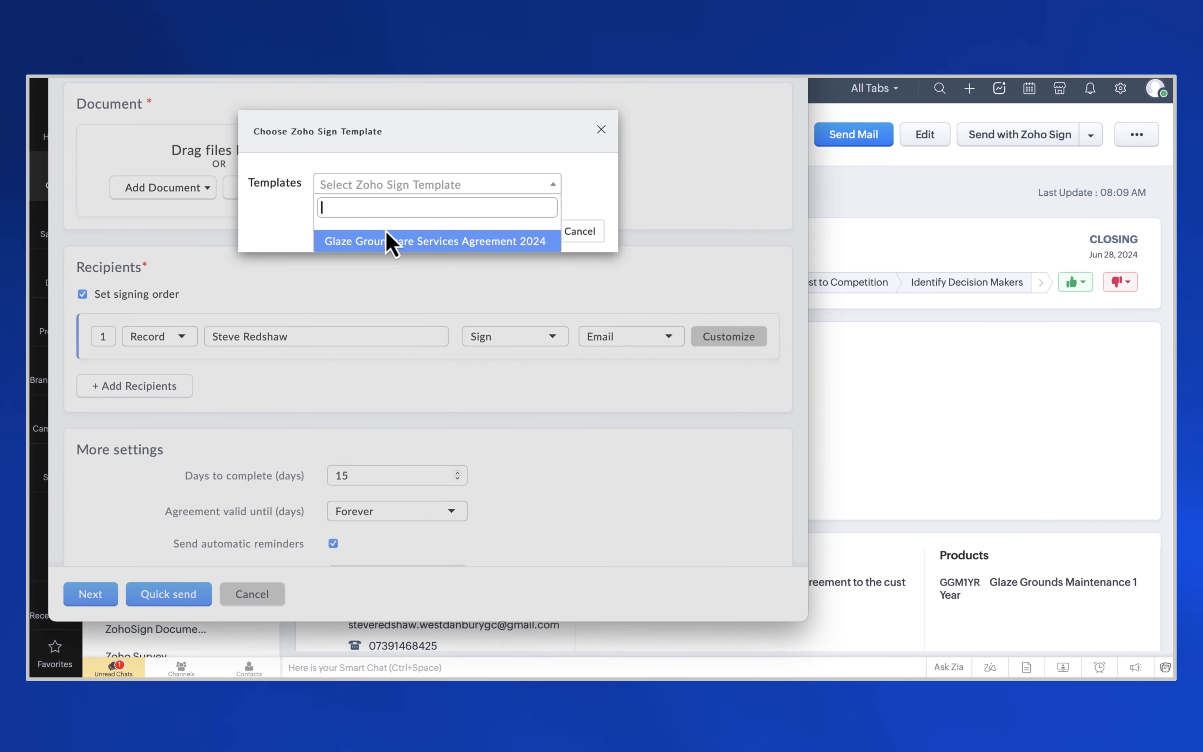
{"action": "left_click", "coordinate": [383, 242]}
{"action": "left_click", "coordinate": [539, 234]}
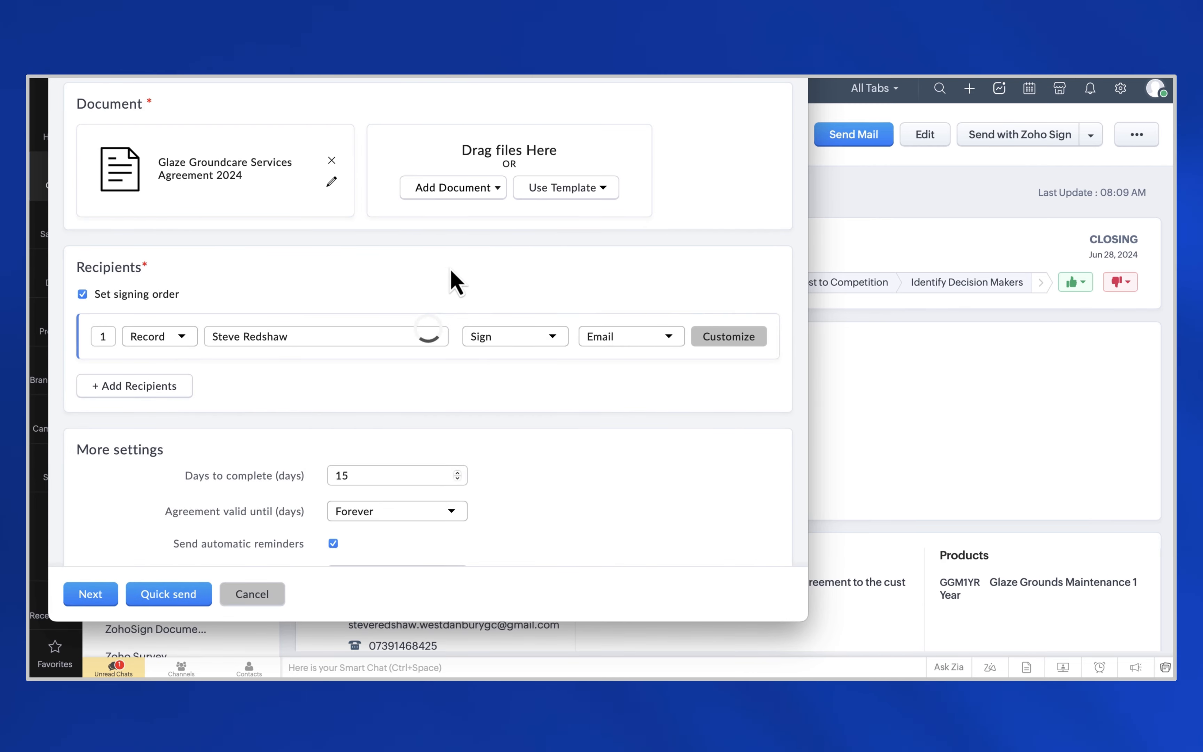
- Map Company to Account Name and Billing Street to the deal's Billing Street
{"action": "scroll", "coordinate": [456, 276], "scroll_direction": "up", "scroll_amount": 6}
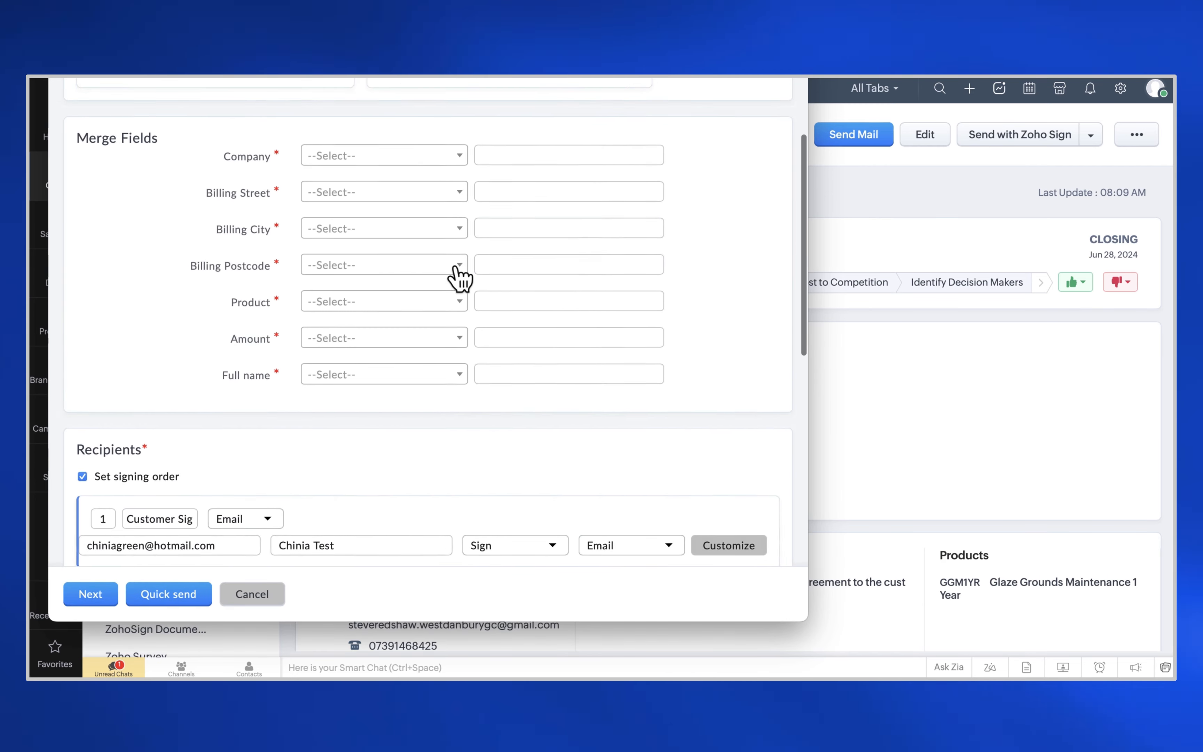
{"action": "scroll", "coordinate": [460, 282], "scroll_direction": "up", "scroll_amount": 1}
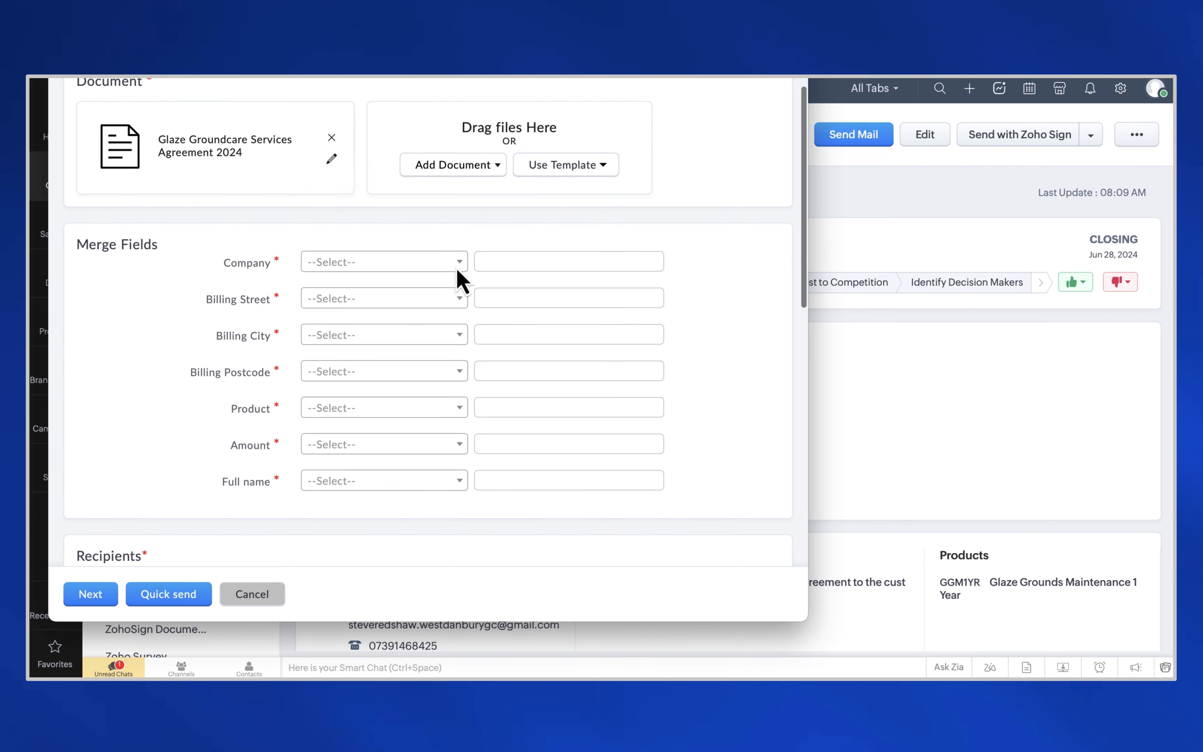
{"action": "left_click", "coordinate": [374, 267]}
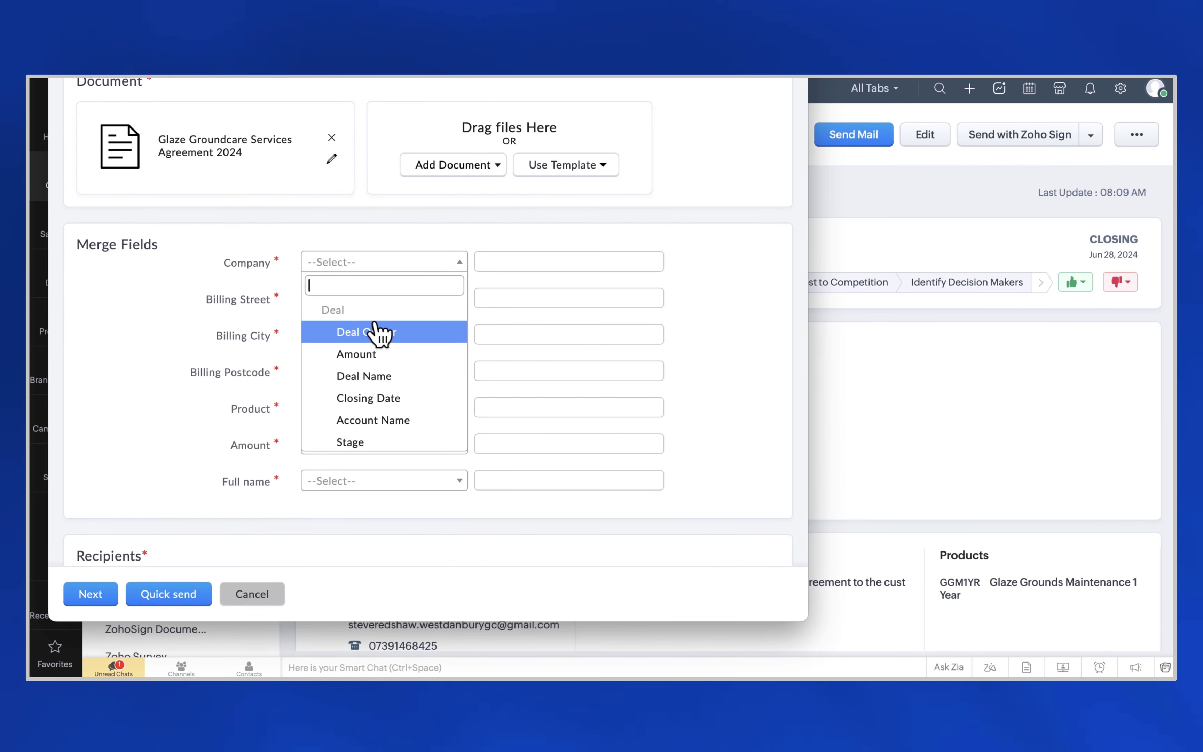
{"action": "left_click", "coordinate": [382, 420]}
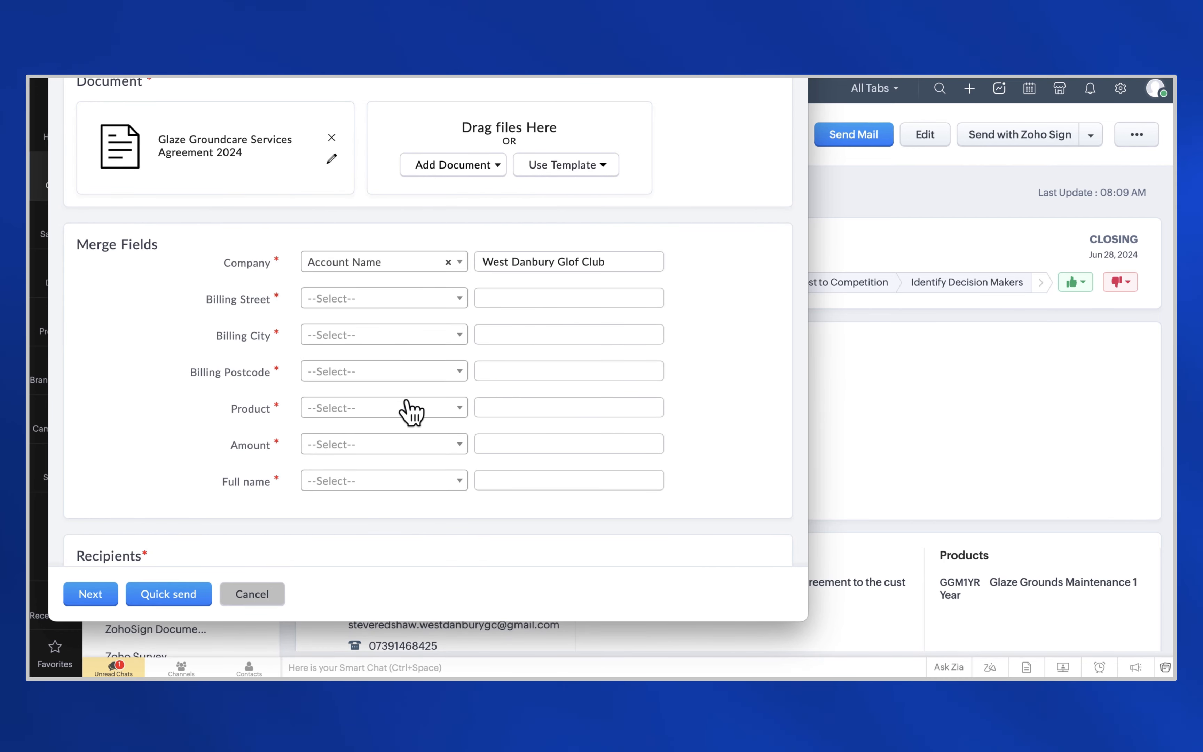
{"action": "left_click", "coordinate": [367, 299]}
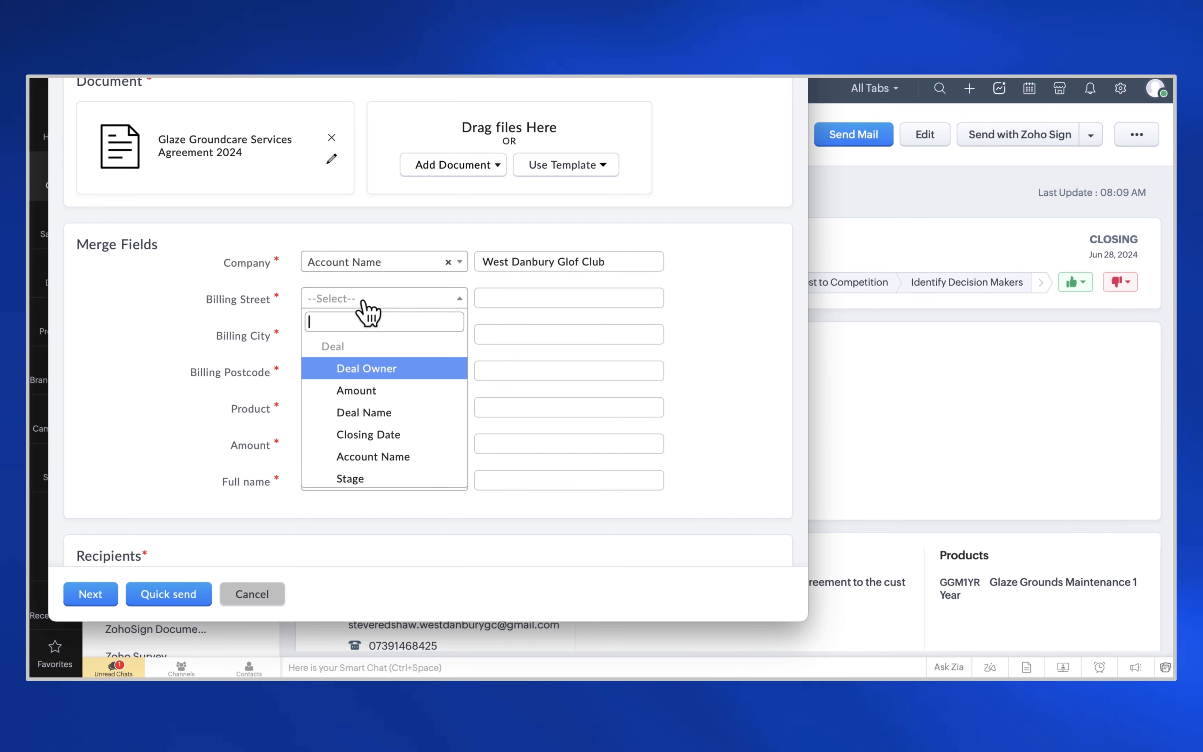
{"action": "type", "text": "bil"}
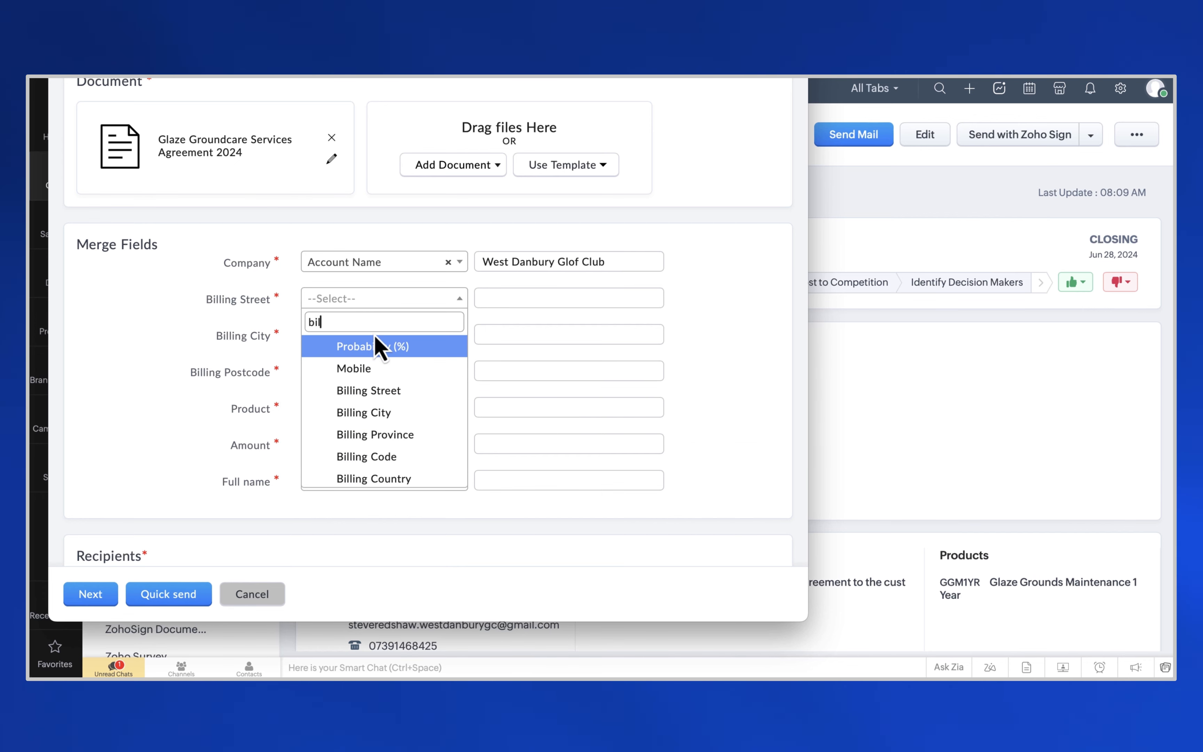
{"action": "left_click", "coordinate": [389, 393]}
- Map Billing City and Billing Postcode to the deal's Billing City and Billing Code
{"action": "left_click", "coordinate": [339, 338]}
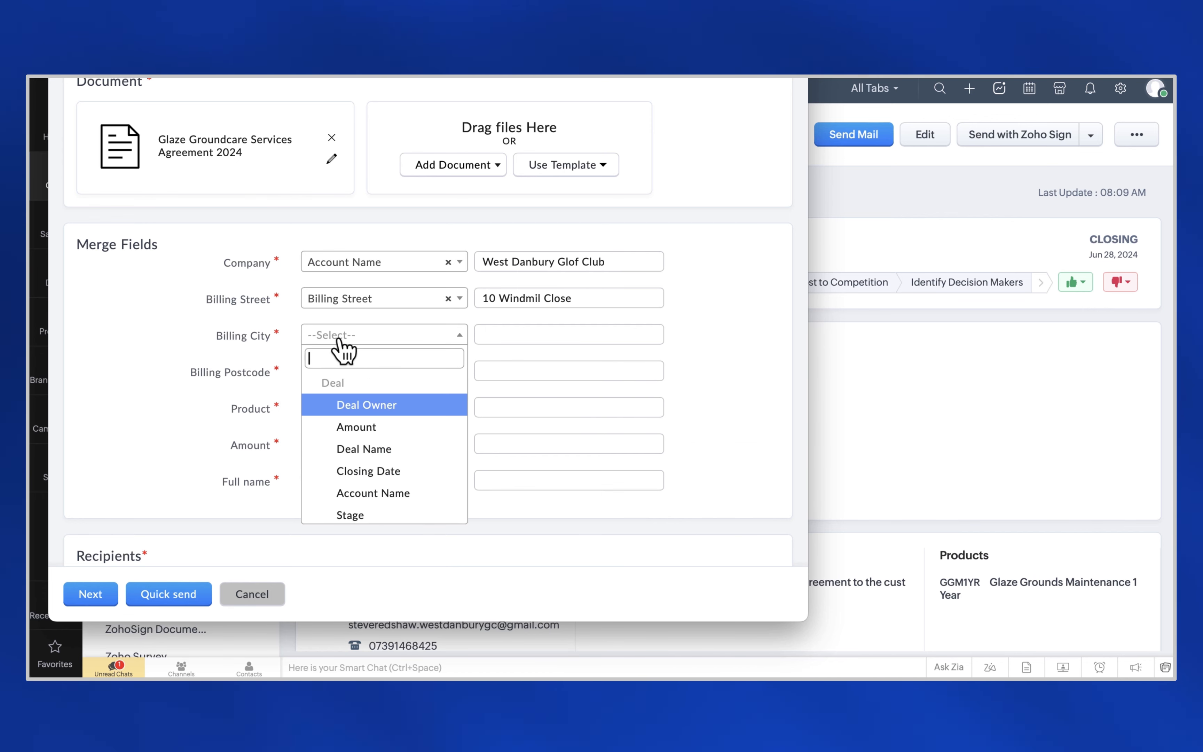
{"action": "type", "text": "bill"}
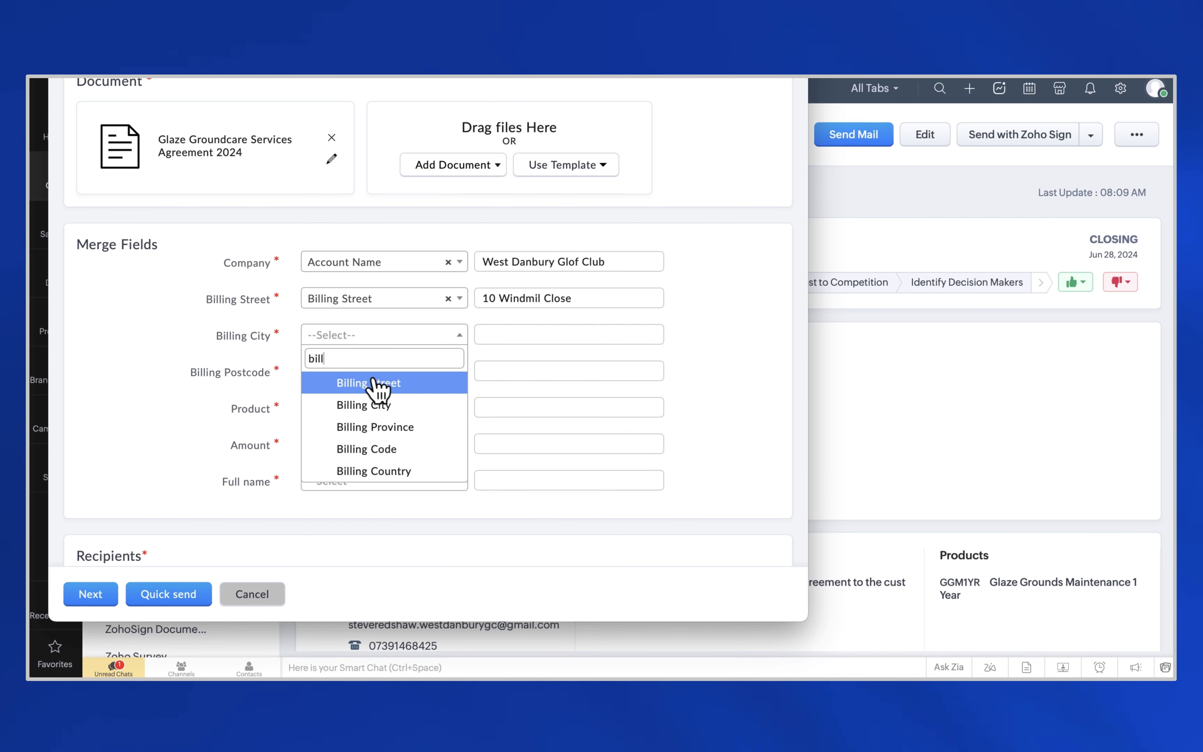
{"action": "left_click", "coordinate": [376, 406]}
{"action": "left_click", "coordinate": [338, 373]}
{"action": "type", "text": "bi"}
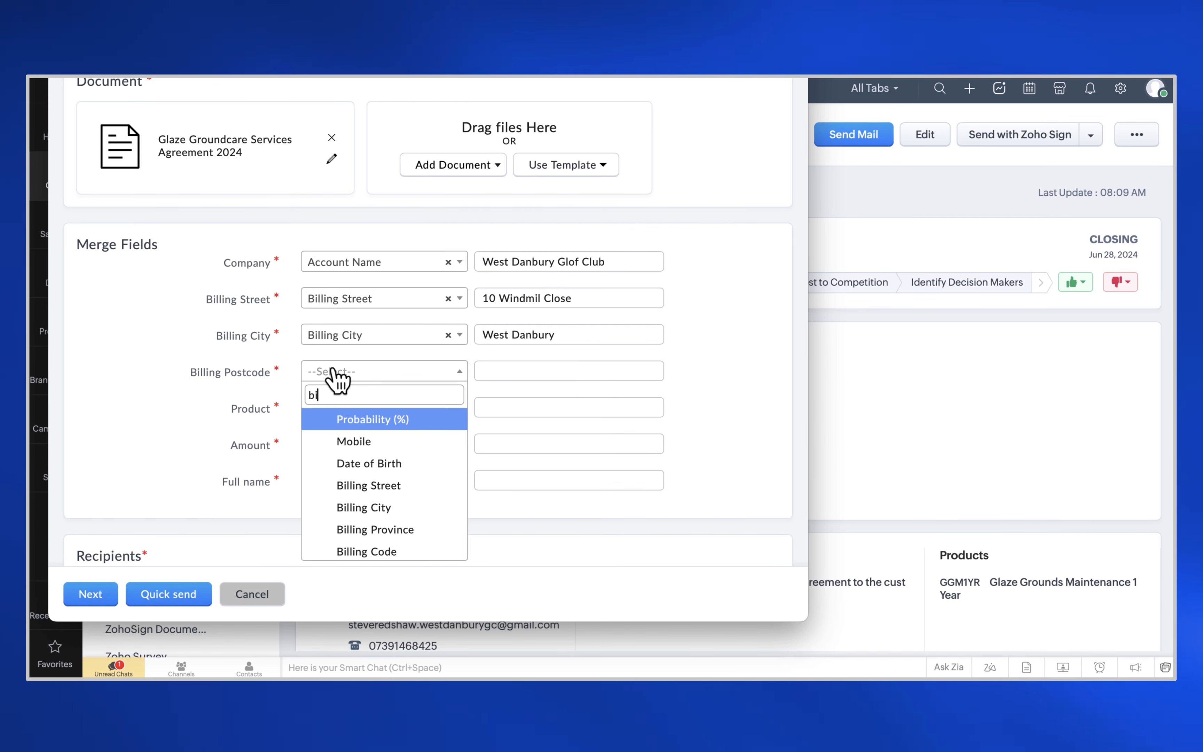
{"action": "type", "text": "ll"}
{"action": "left_click", "coordinate": [368, 483]}
- Map Product to Product / Service and Amount to the deal Amount
{"action": "scroll", "coordinate": [390, 408], "scroll_direction": "down", "scroll_amount": 1}
{"action": "left_click", "coordinate": [347, 356]}
{"action": "type", "text": "pro"}
{"action": "left_click", "coordinate": [376, 421]}
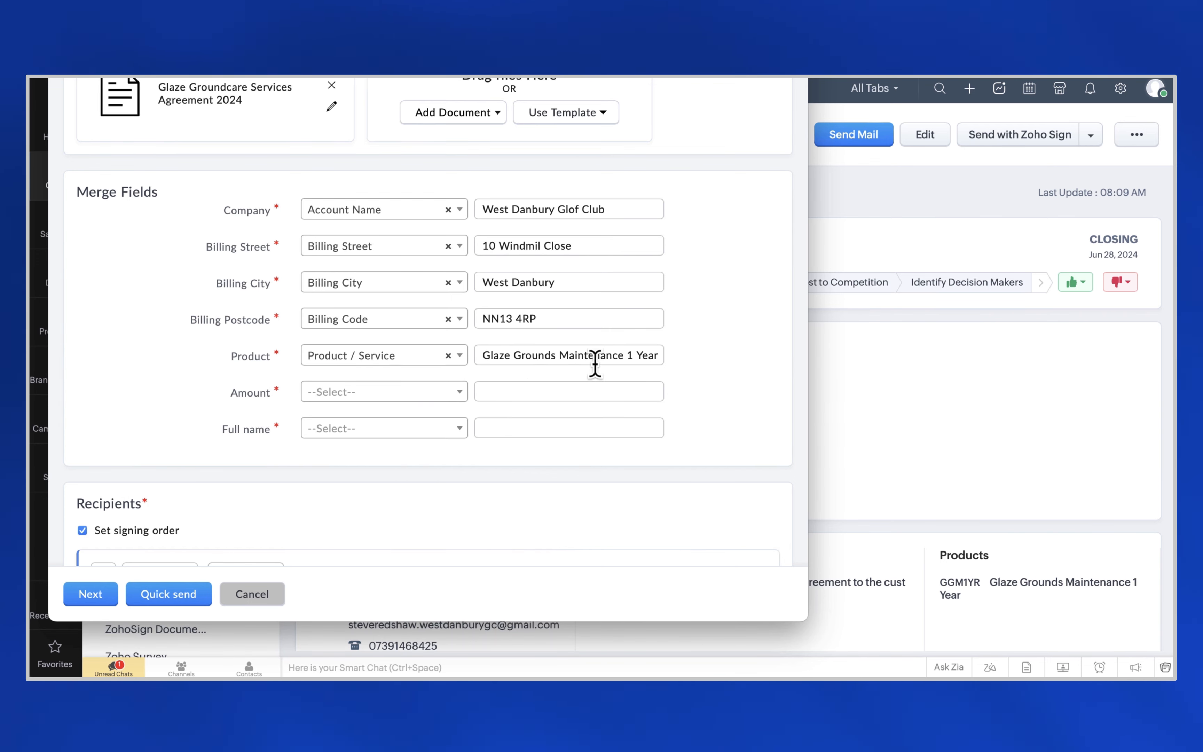
{"action": "left_click", "coordinate": [376, 393]}
{"action": "left_click", "coordinate": [365, 484]}
{"action": "scroll", "coordinate": [524, 392], "scroll_direction": "down", "scroll_amount": 1}
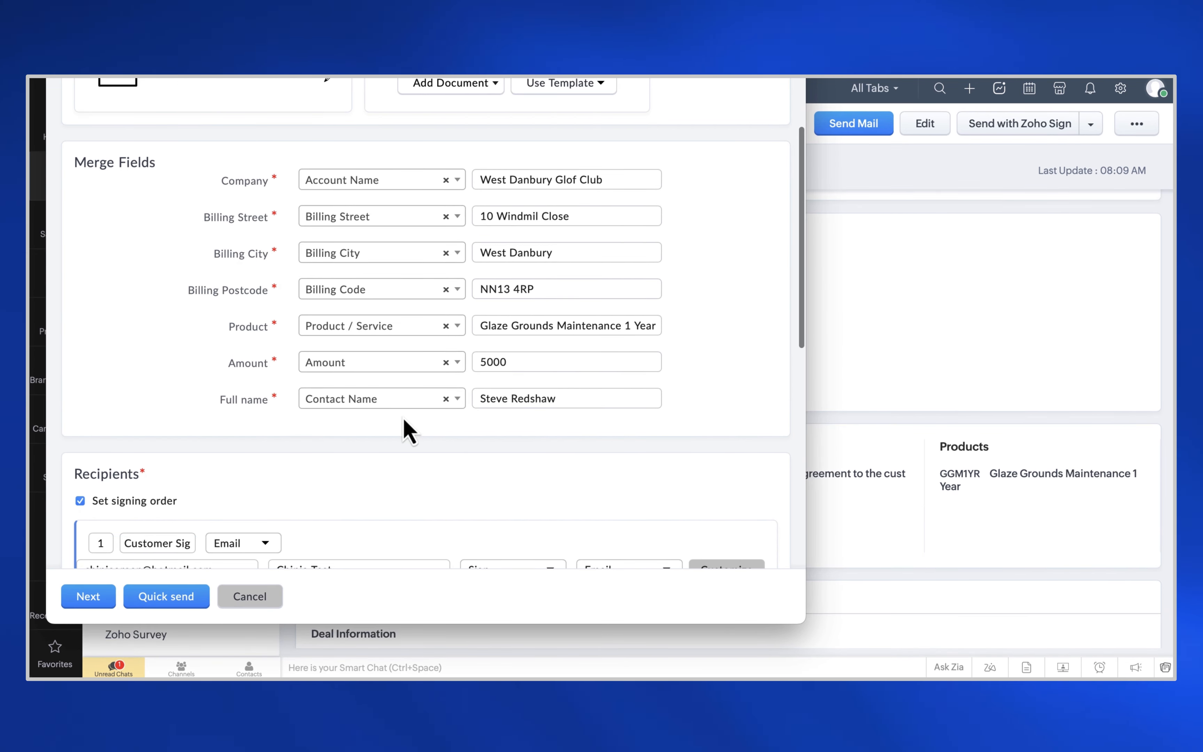
{"action": "scroll", "coordinate": [408, 425], "scroll_direction": "down", "scroll_amount": 1}
{"action": "scroll", "coordinate": [408, 431], "scroll_direction": "down", "scroll_amount": 5}
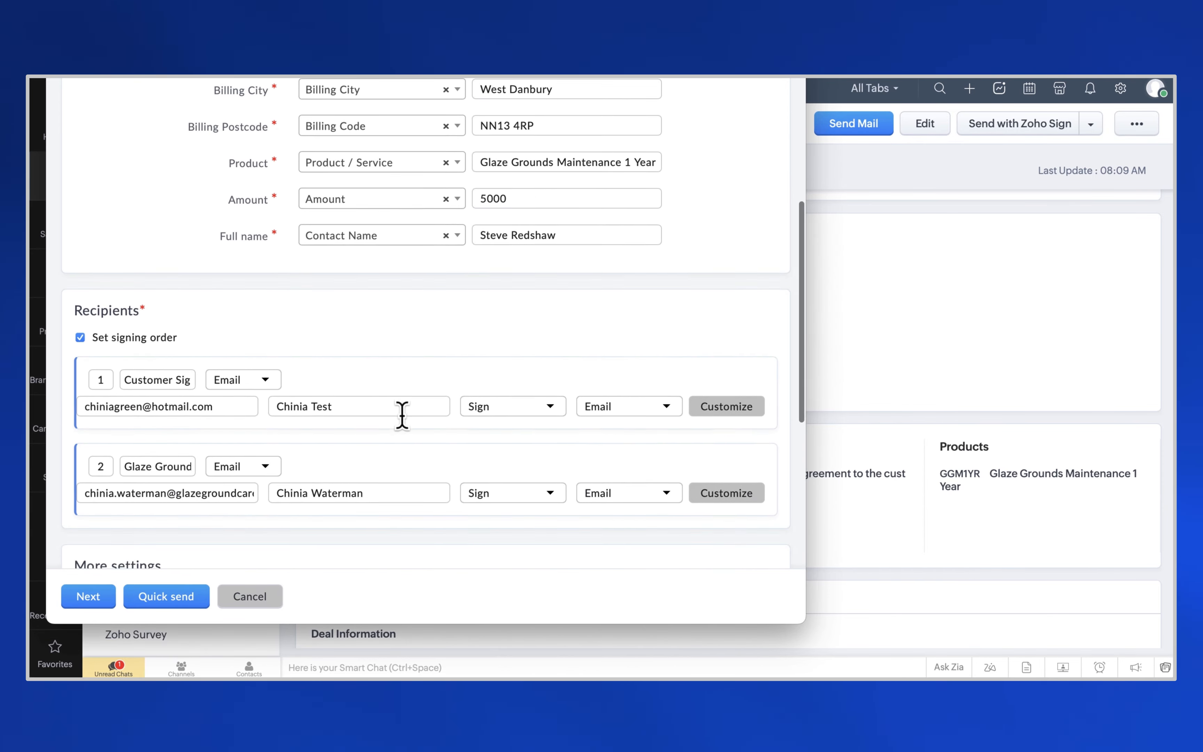
- Enter the first signer's corrected e-mail address and replace their name
{"action": "left_click", "coordinate": [132, 358]}
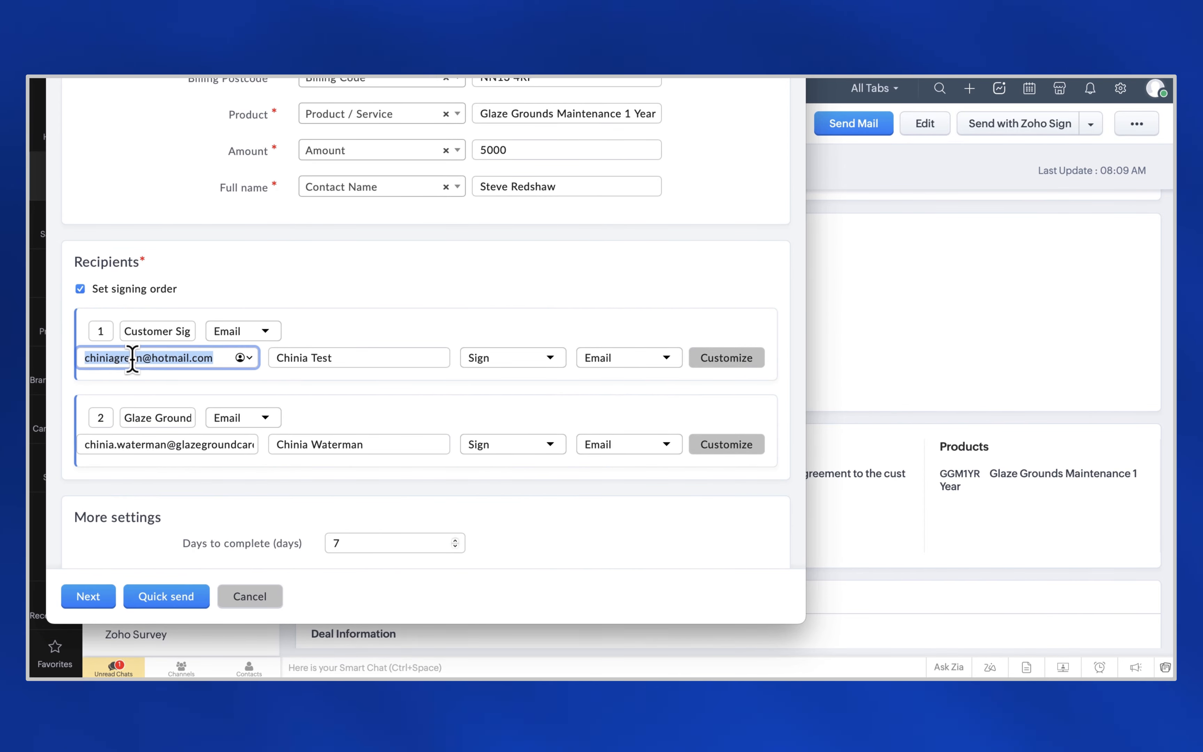
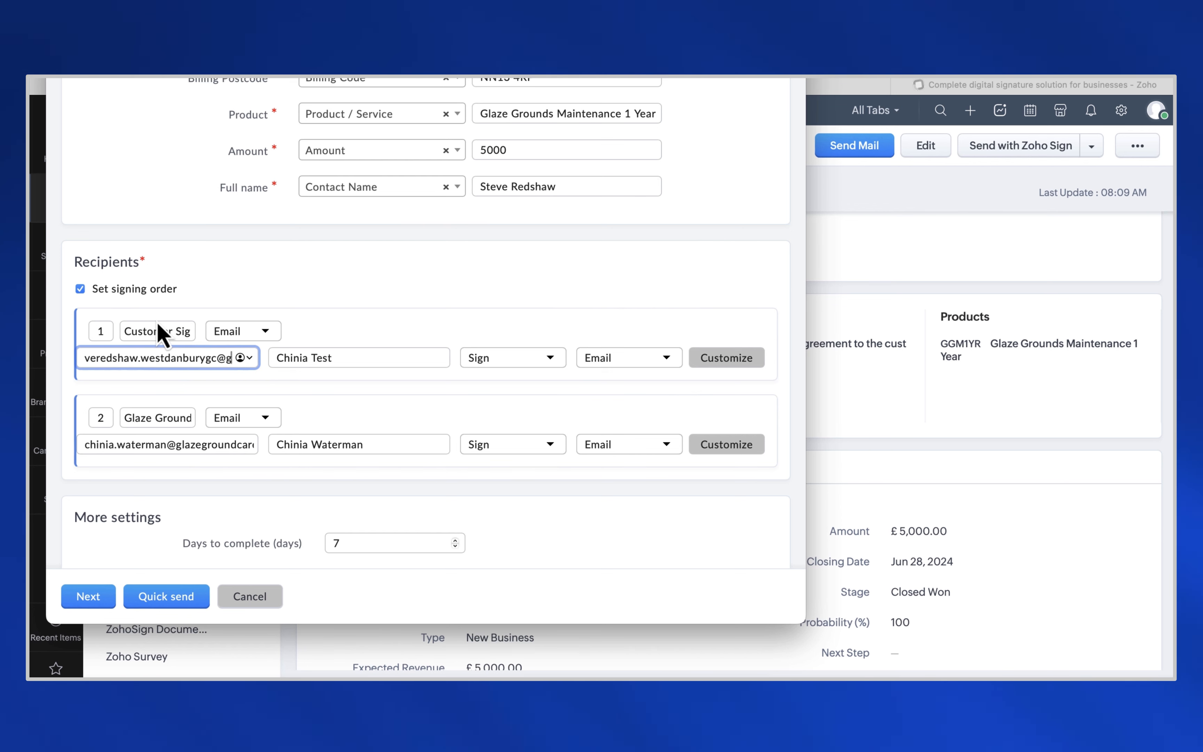
{"action": "left_click", "coordinate": [311, 366]}
{"action": "left_click_drag", "start_coordinate": [363, 359], "coordinate": [278, 352]}
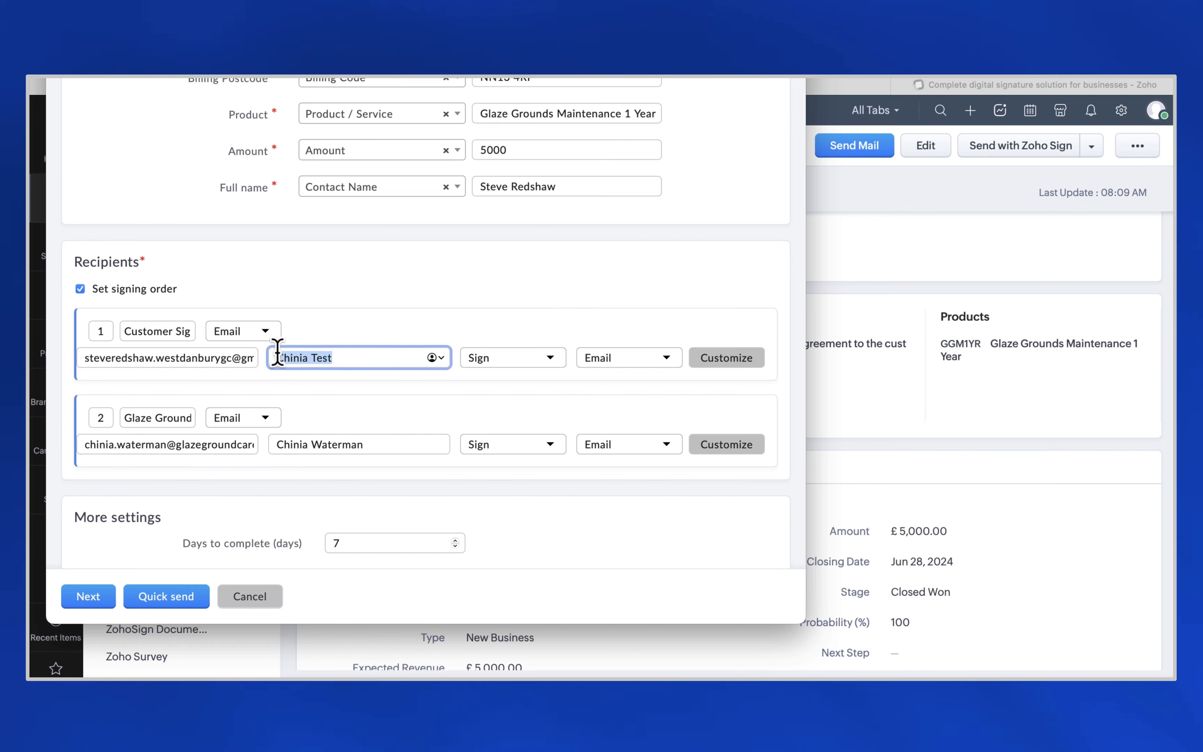
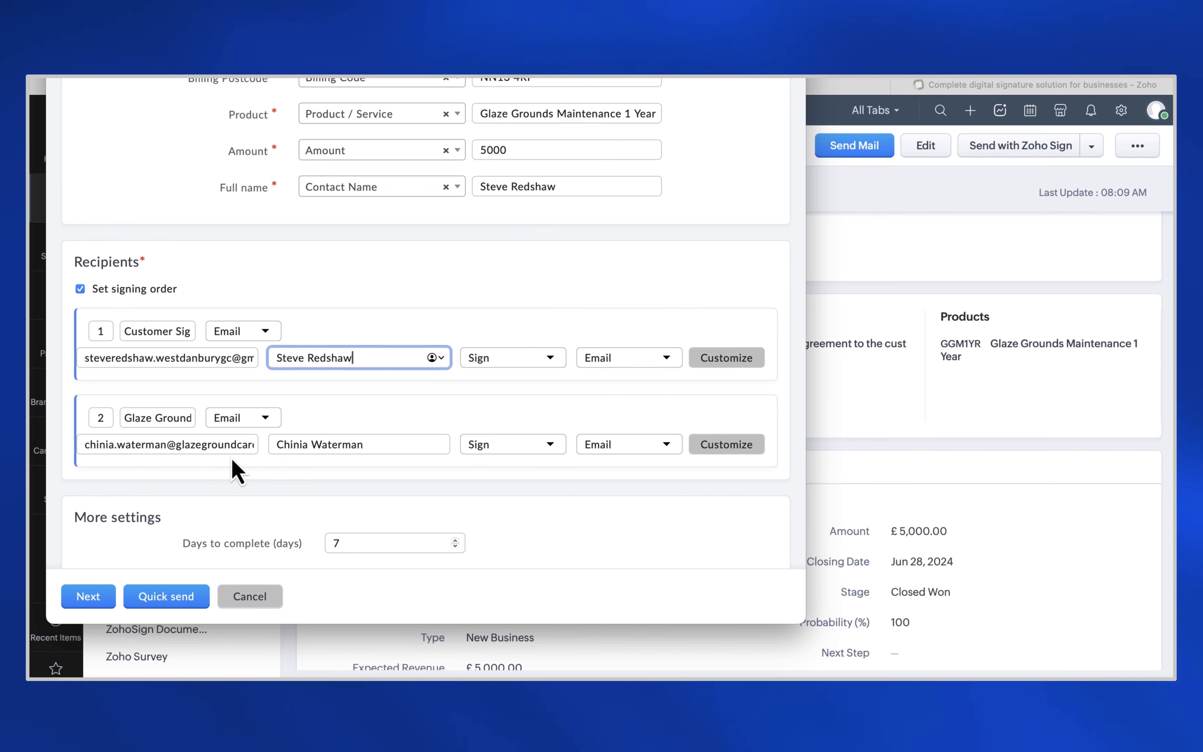
- Make the agreement valid until a selected date, Jul 02, 2025
{"action": "scroll", "coordinate": [238, 471], "scroll_direction": "down", "scroll_amount": 2}
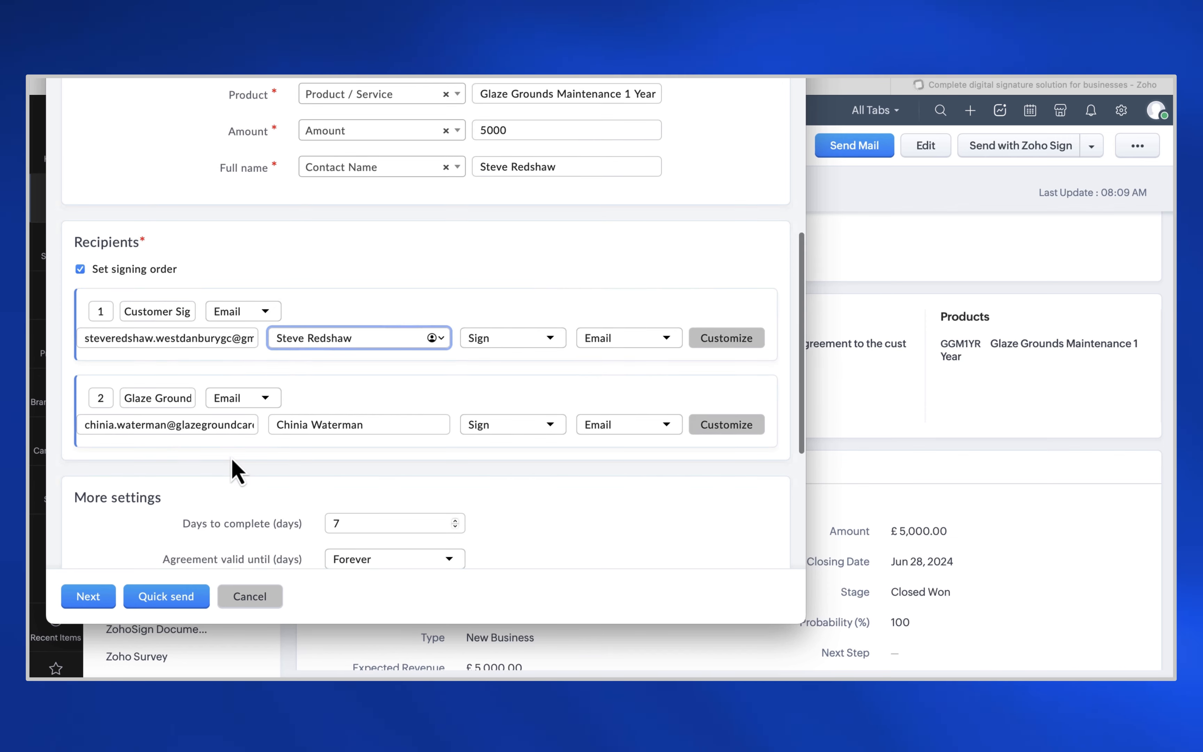
{"action": "scroll", "coordinate": [238, 471], "scroll_direction": "down", "scroll_amount": 3}
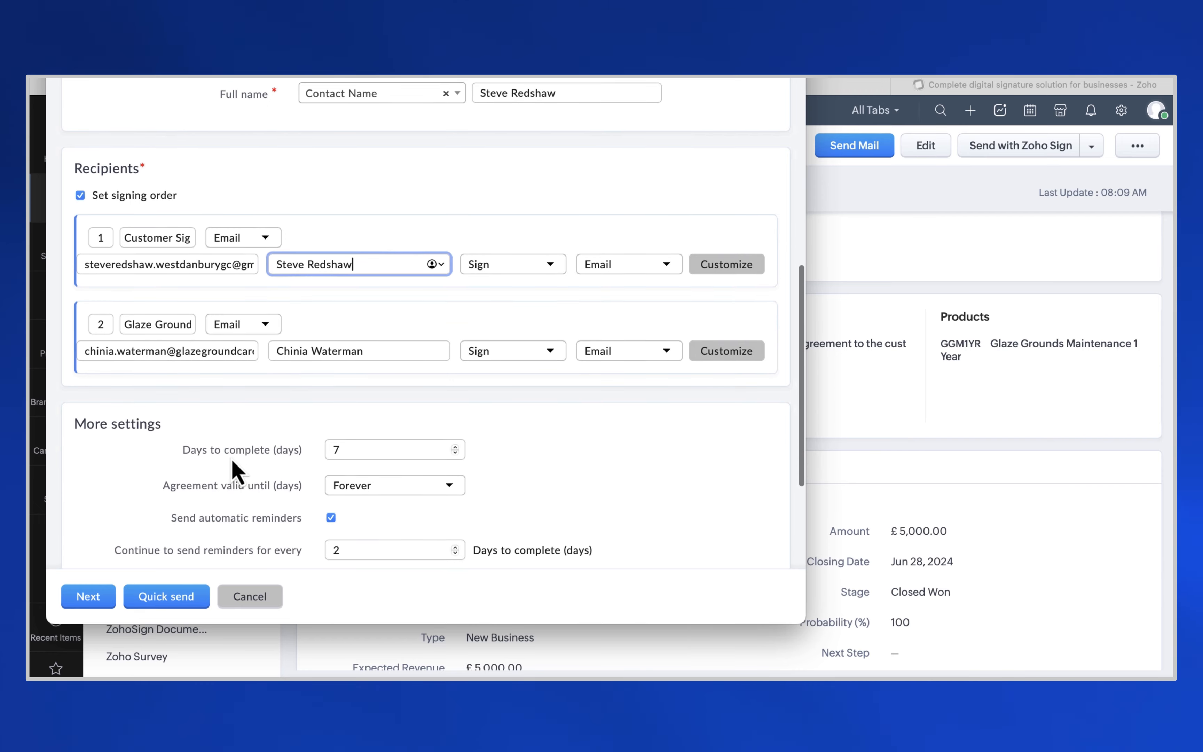
{"action": "scroll", "coordinate": [234, 461], "scroll_direction": "down", "scroll_amount": 3}
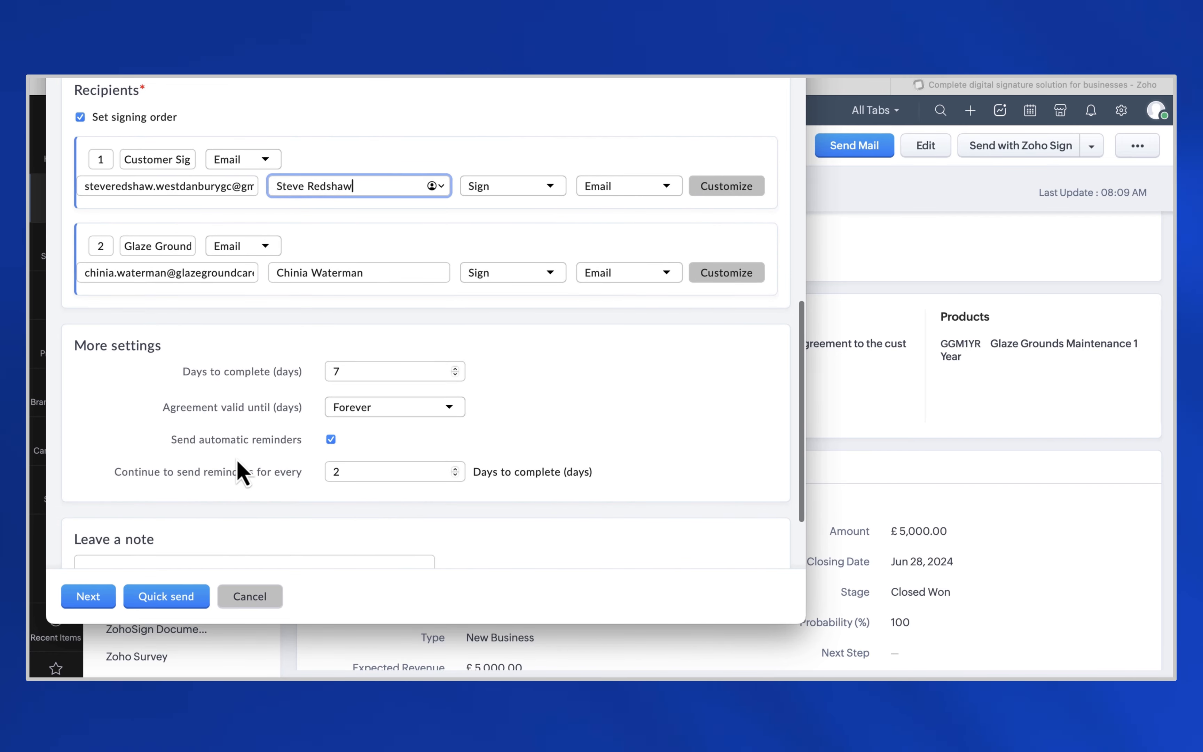
{"action": "left_click", "coordinate": [395, 407]}
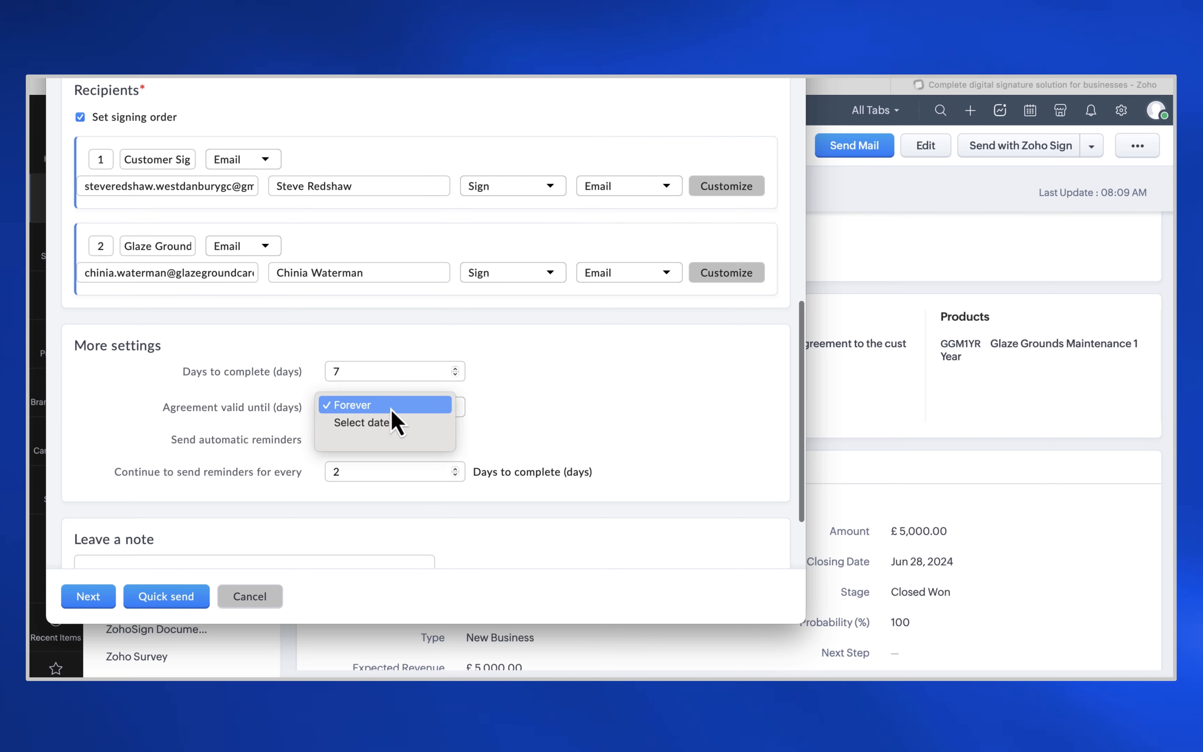
{"action": "left_click", "coordinate": [399, 422]}
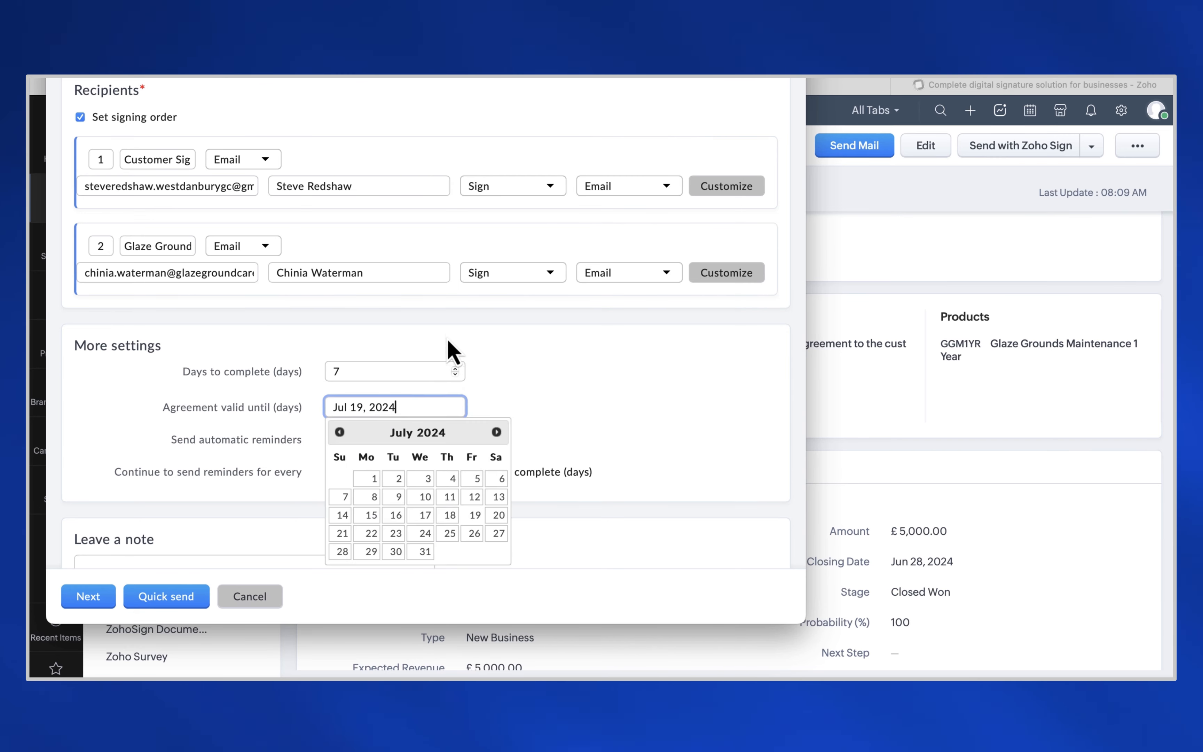
{"action": "left_click", "coordinate": [497, 432]}
{"action": "left_click", "coordinate": [497, 431]}
{"action": "left_click", "coordinate": [497, 432]}
{"action": "left_click", "coordinate": [497, 431]}
{"action": "left_click", "coordinate": [497, 431]}
{"action": "left_click", "coordinate": [497, 431]}
{"action": "left_click", "coordinate": [497, 431]}
{"action": "left_click", "coordinate": [497, 432]}
{"action": "left_click", "coordinate": [497, 431]}
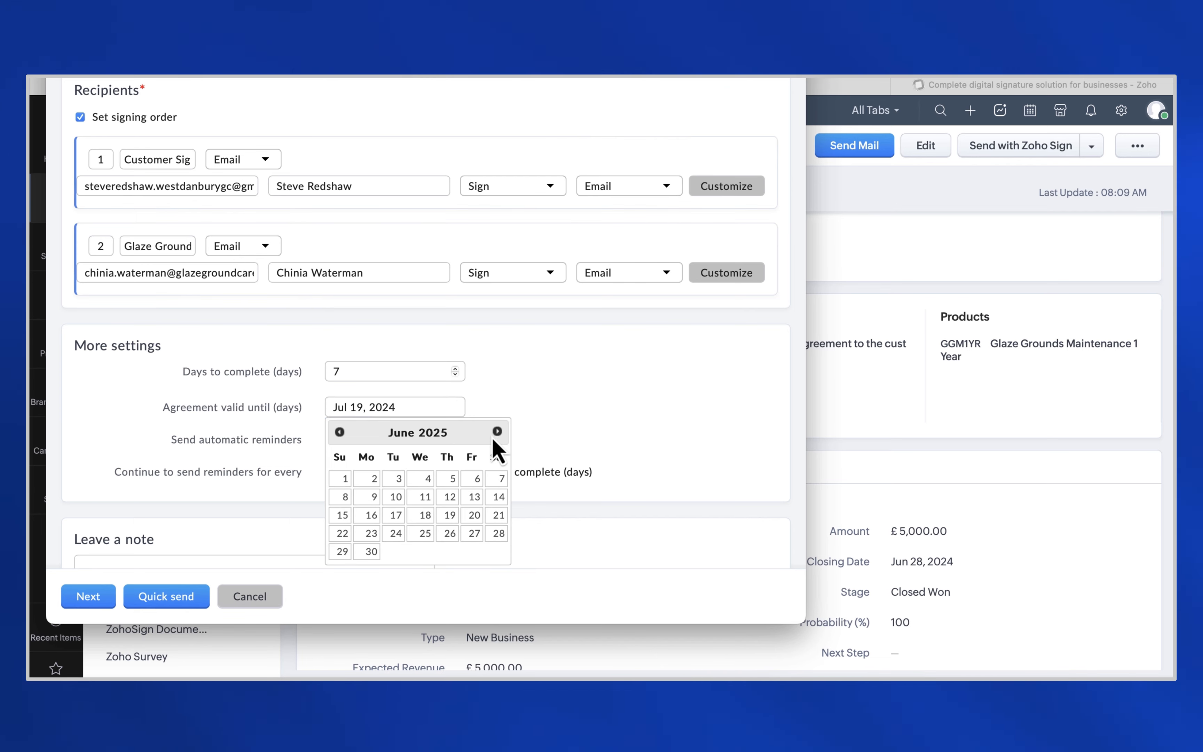
{"action": "left_click", "coordinate": [497, 431]}
{"action": "left_click", "coordinate": [420, 480]}
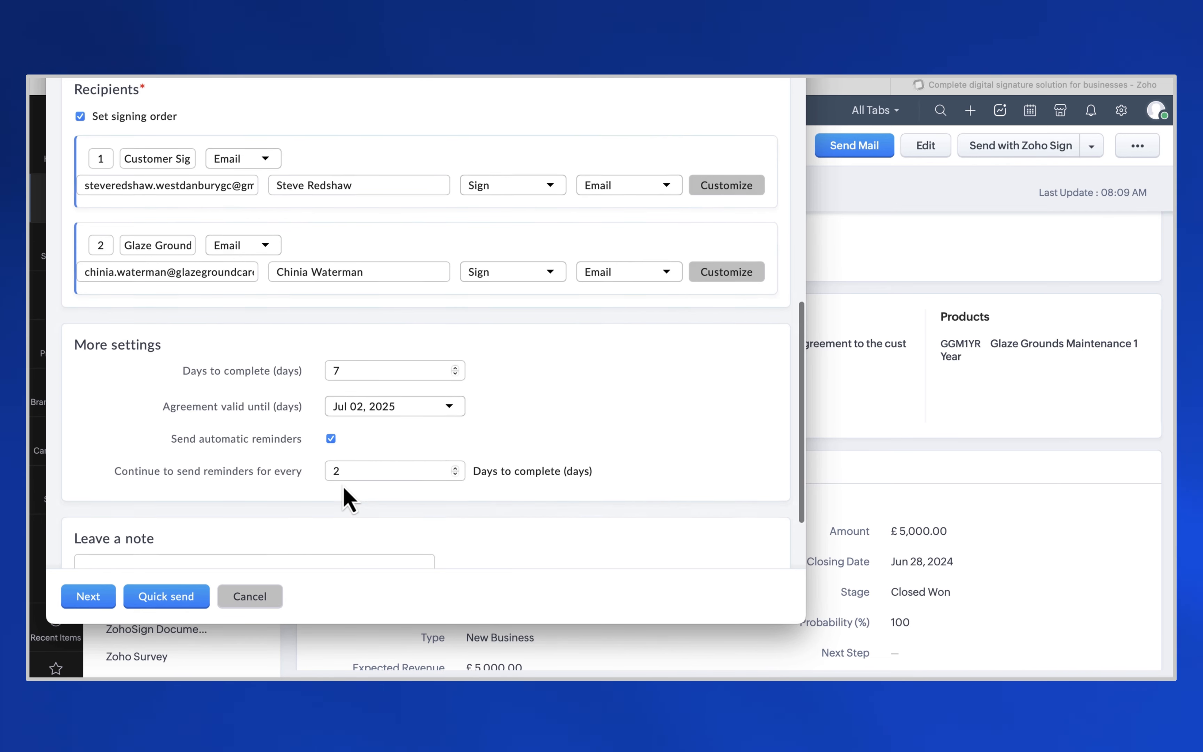
{"action": "scroll", "coordinate": [343, 486], "scroll_direction": "down", "scroll_amount": 3}
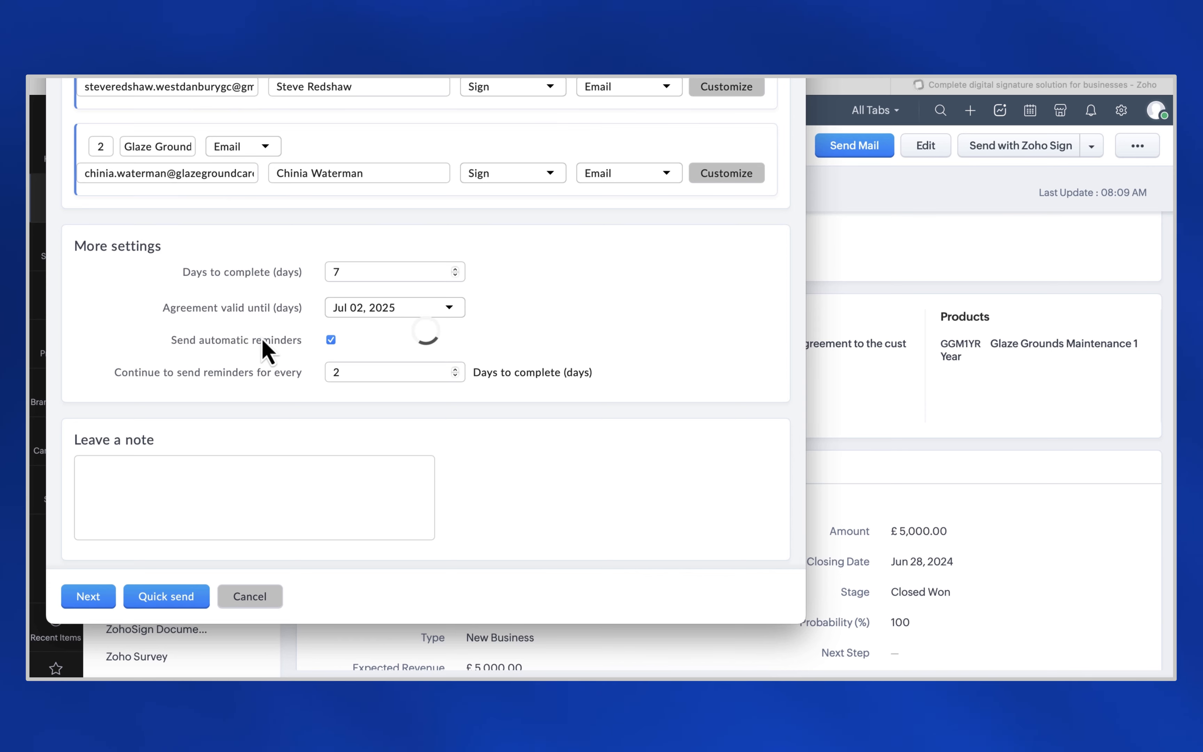
{"action": "scroll", "coordinate": [226, 290], "scroll_direction": "down", "scroll_amount": 5}
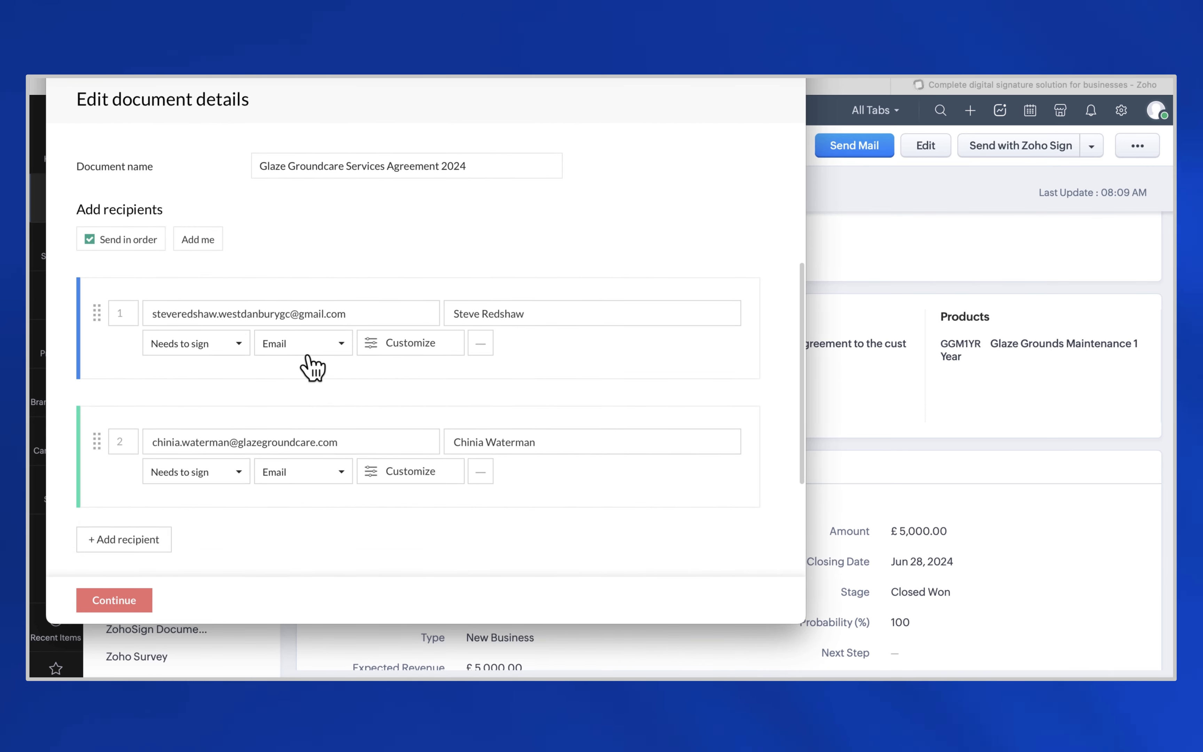
- Accept the document details, review the signing fields, and send the agreement for signature
{"action": "scroll", "coordinate": [217, 490], "scroll_direction": "down", "scroll_amount": 1}
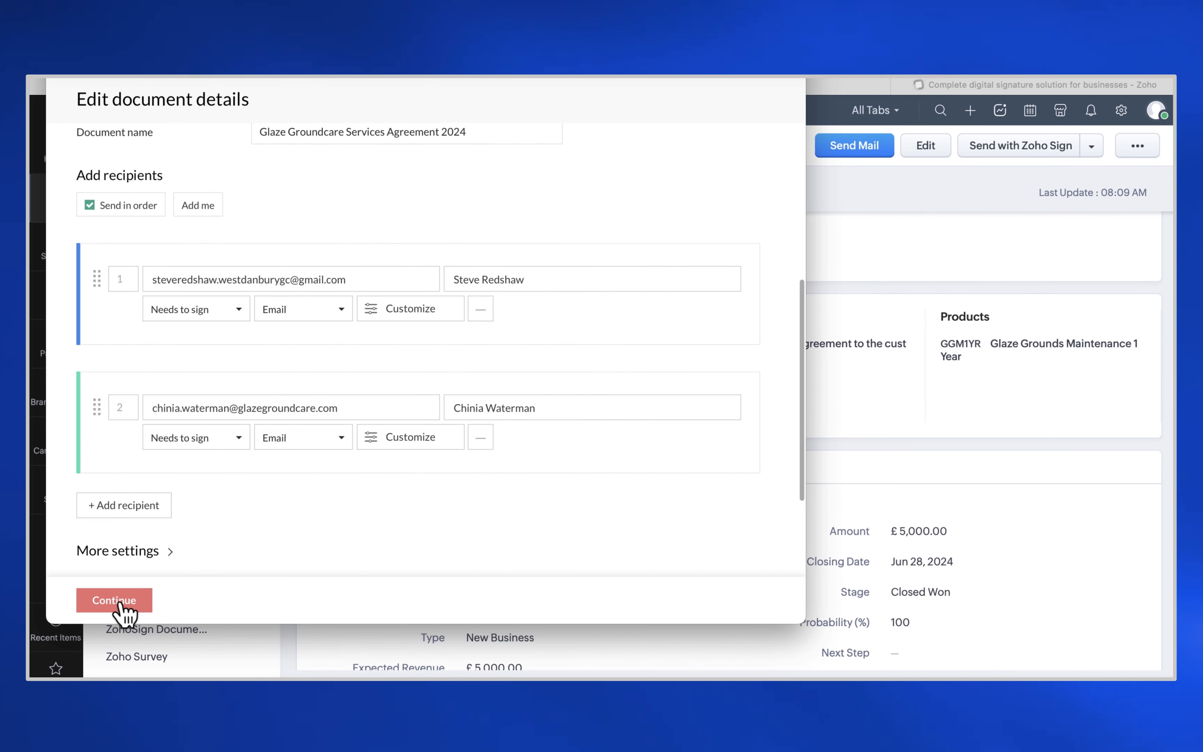
{"action": "left_click", "coordinate": [127, 602]}
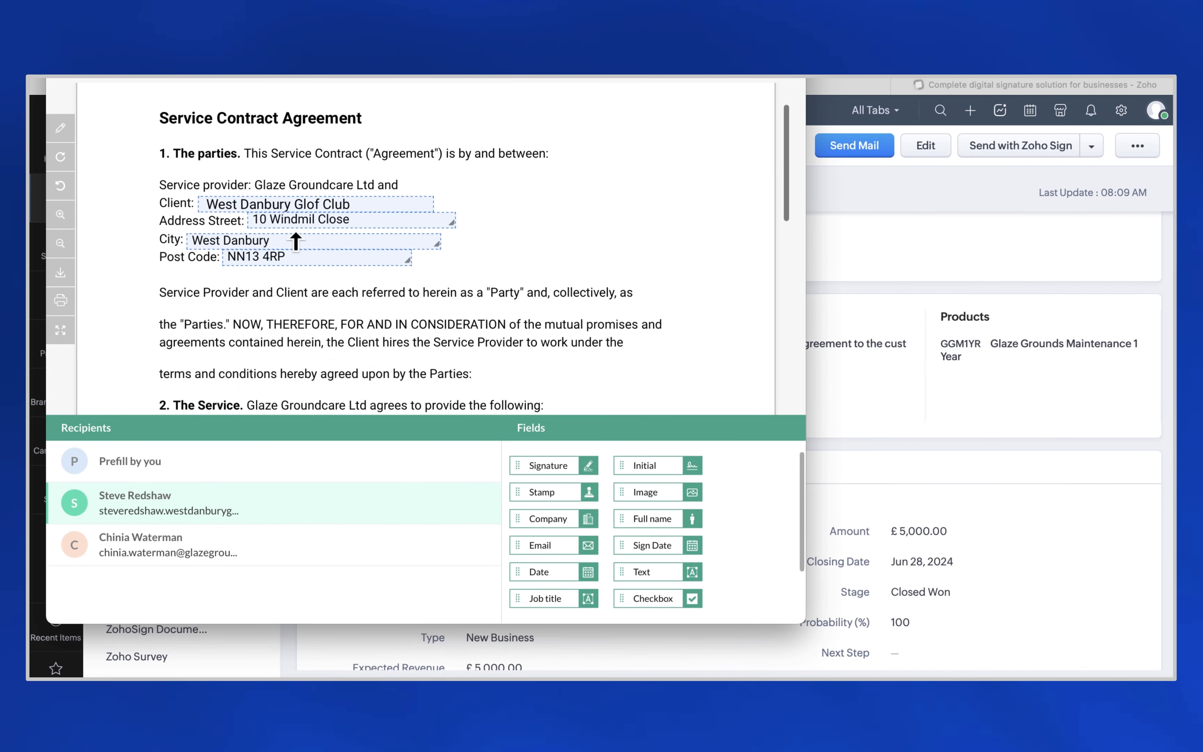
{"action": "scroll", "coordinate": [272, 264], "scroll_direction": "down", "scroll_amount": 5}
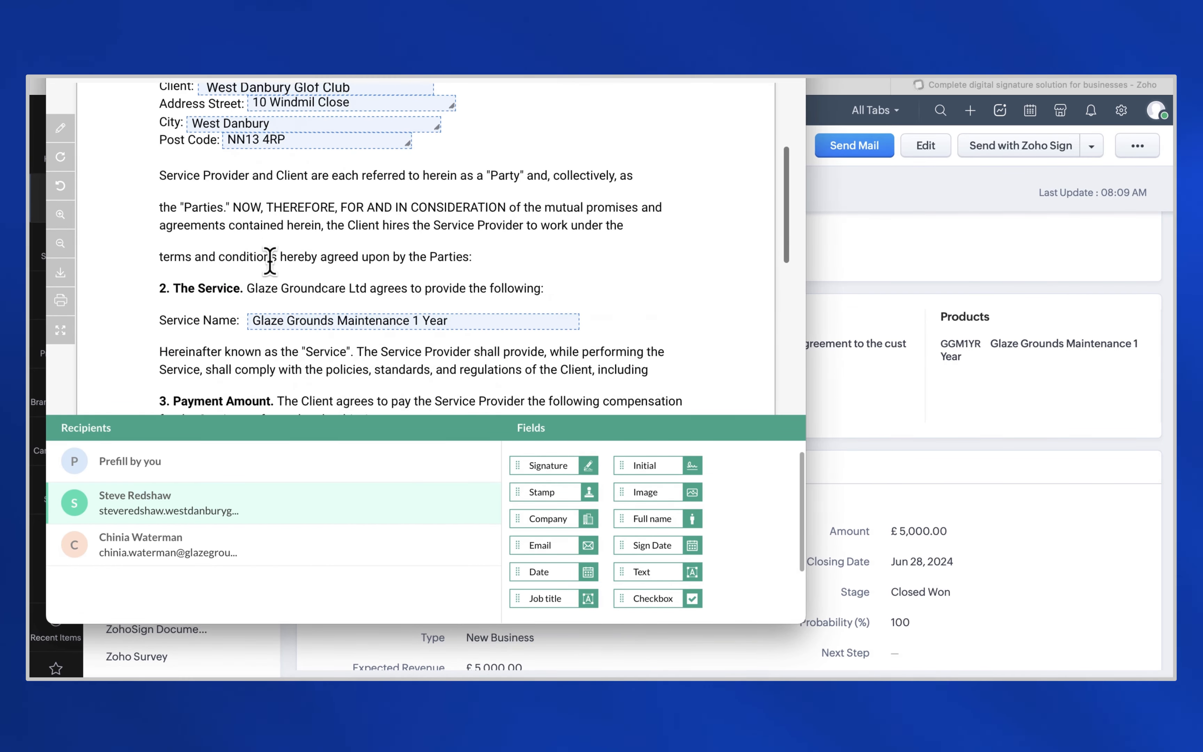
{"action": "scroll", "coordinate": [395, 344], "scroll_direction": "down", "scroll_amount": 8}
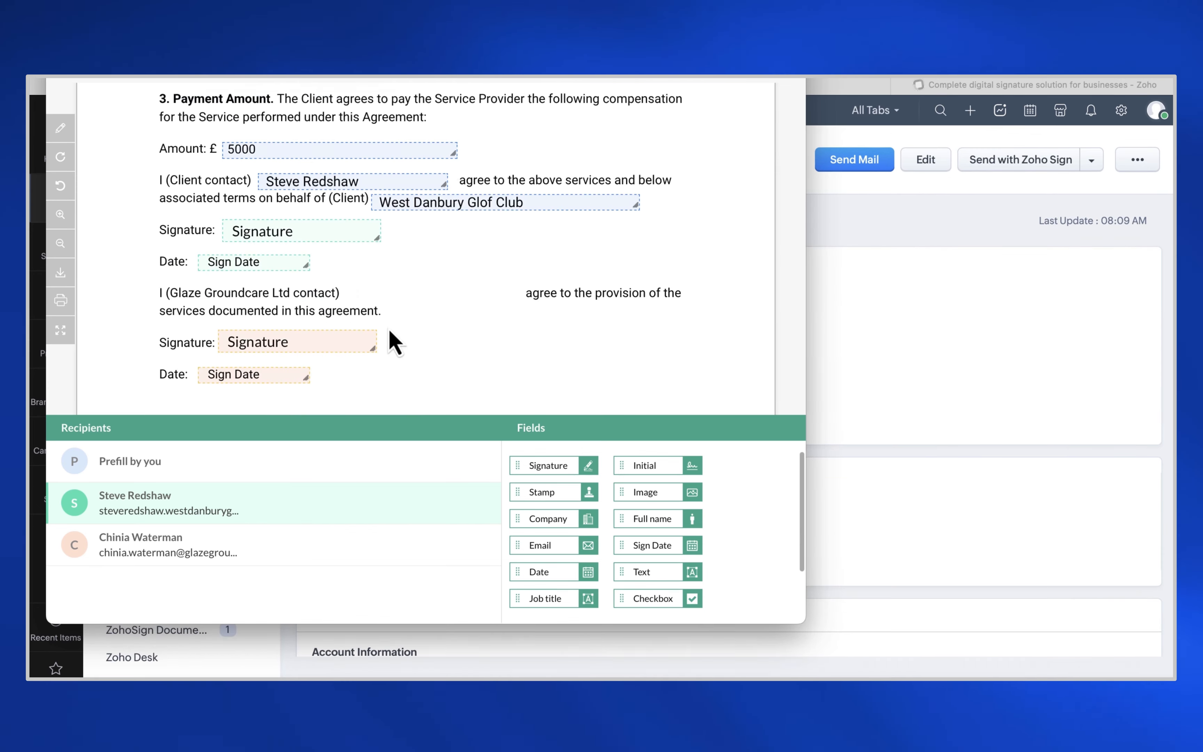
{"action": "scroll", "coordinate": [400, 388], "scroll_direction": "up", "scroll_amount": 10}
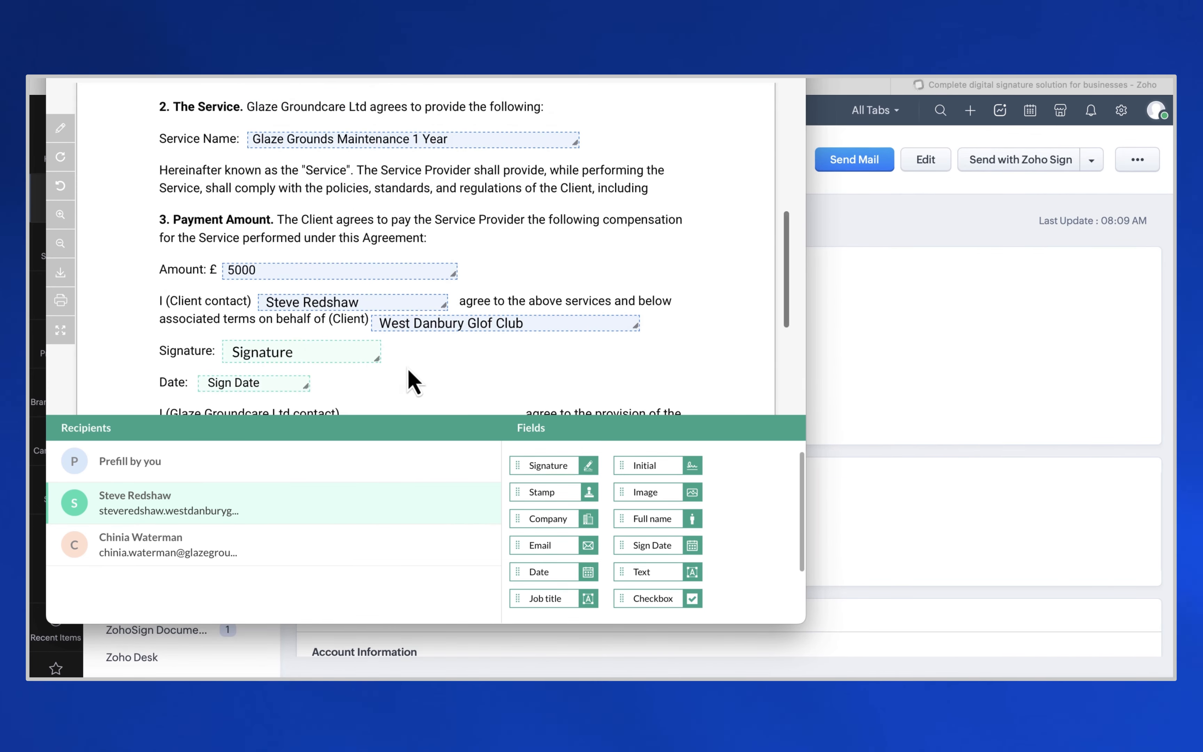
{"action": "left_click", "coordinate": [762, 79]}
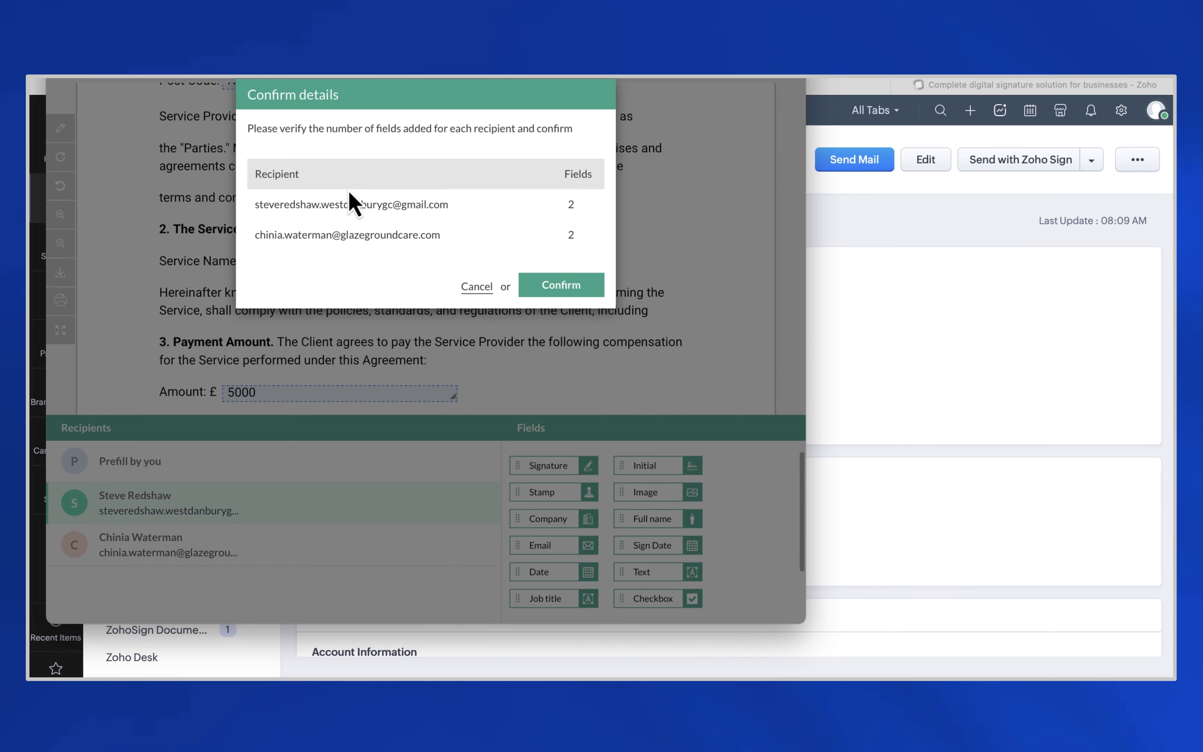
{"action": "left_click", "coordinate": [568, 287]}
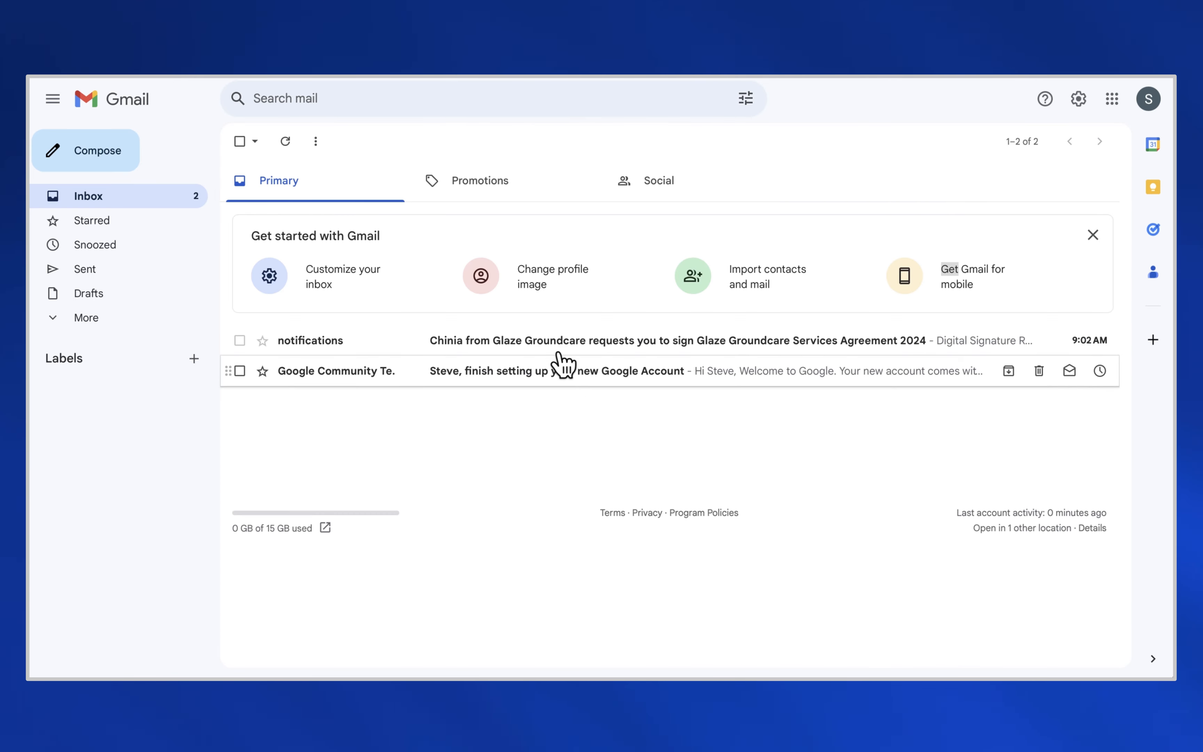
- Open the Zoho Sign request e-mail in Gmail, then go to the account's ZohoSign Documents list
{"action": "left_click", "coordinate": [562, 348]}
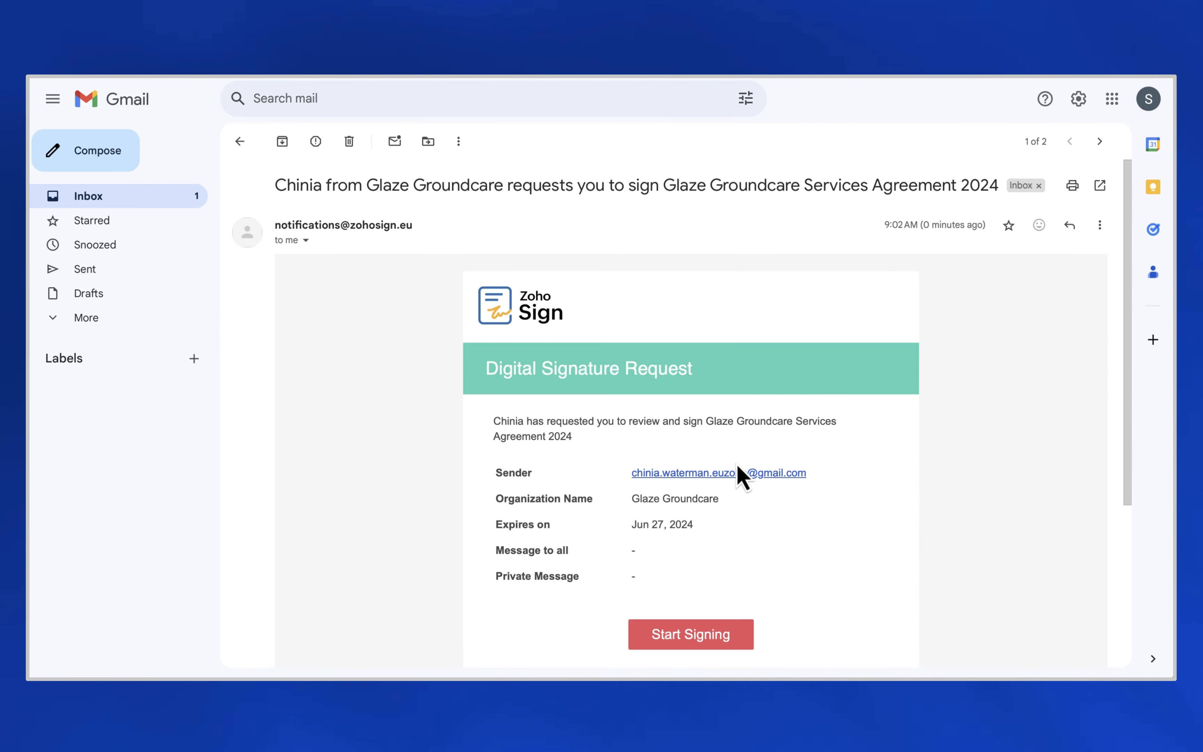
{"action": "scroll", "coordinate": [737, 467], "scroll_direction": "down", "scroll_amount": 3}
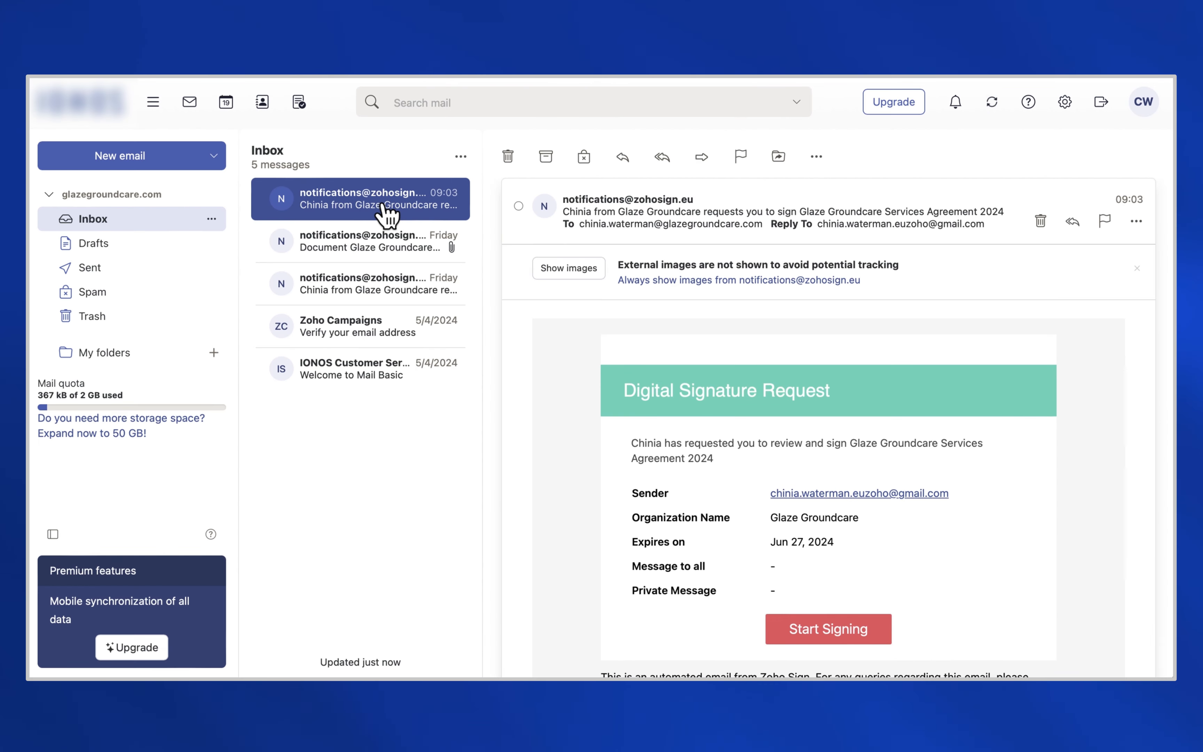
{"action": "left_click", "coordinate": [460, 201]}
{"action": "scroll", "coordinate": [747, 504], "scroll_direction": "down", "scroll_amount": 3}
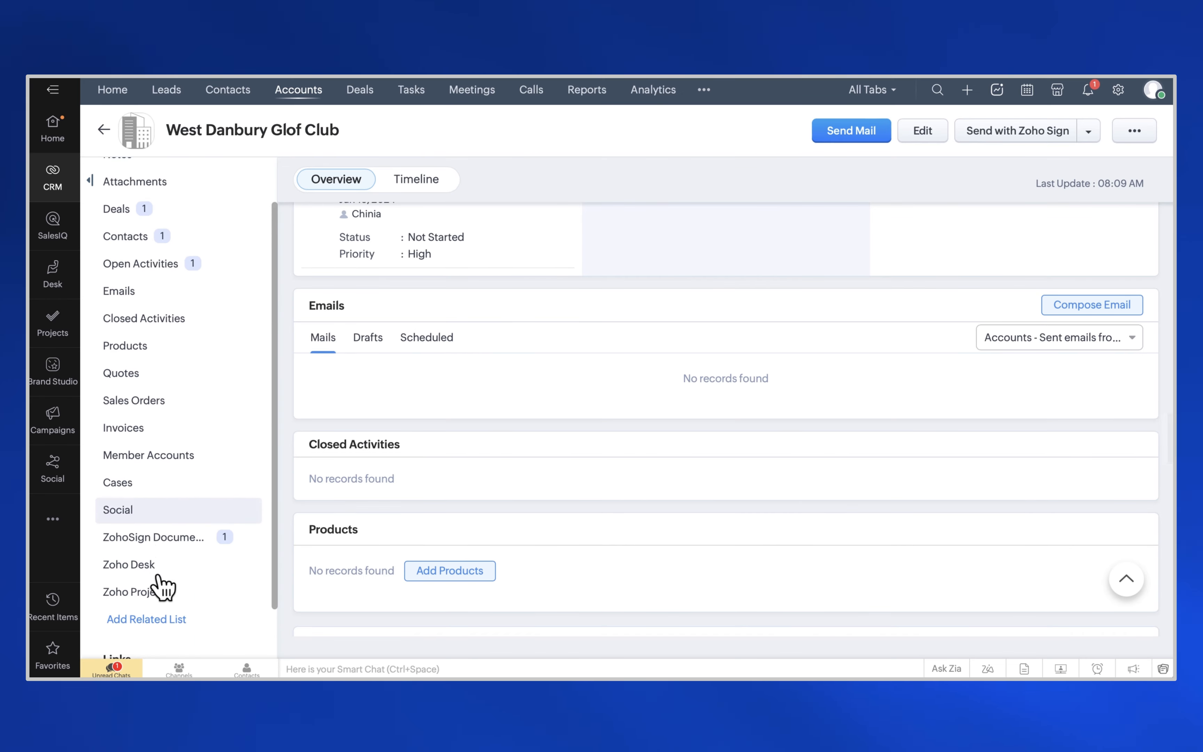
{"action": "left_click", "coordinate": [155, 528]}
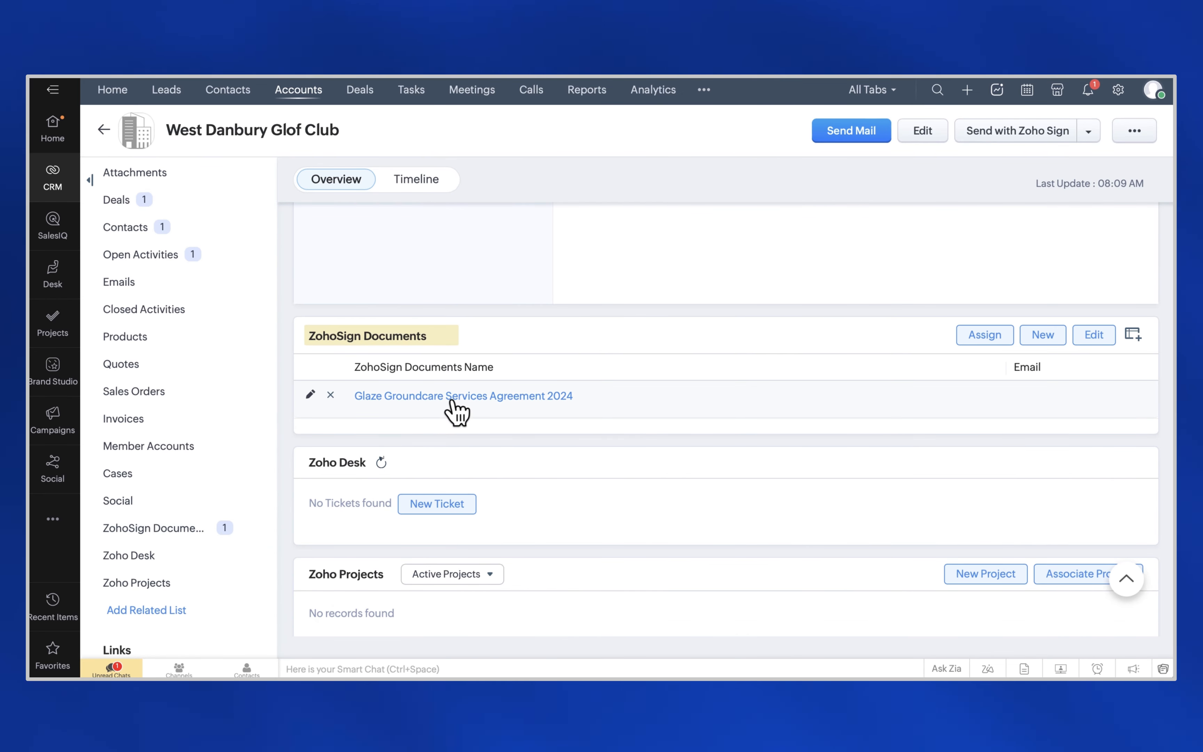
- Open the Glaze Groundcare Services Agreement 2024 record and preview its signed PDF attachment
{"action": "left_click", "coordinate": [445, 398]}
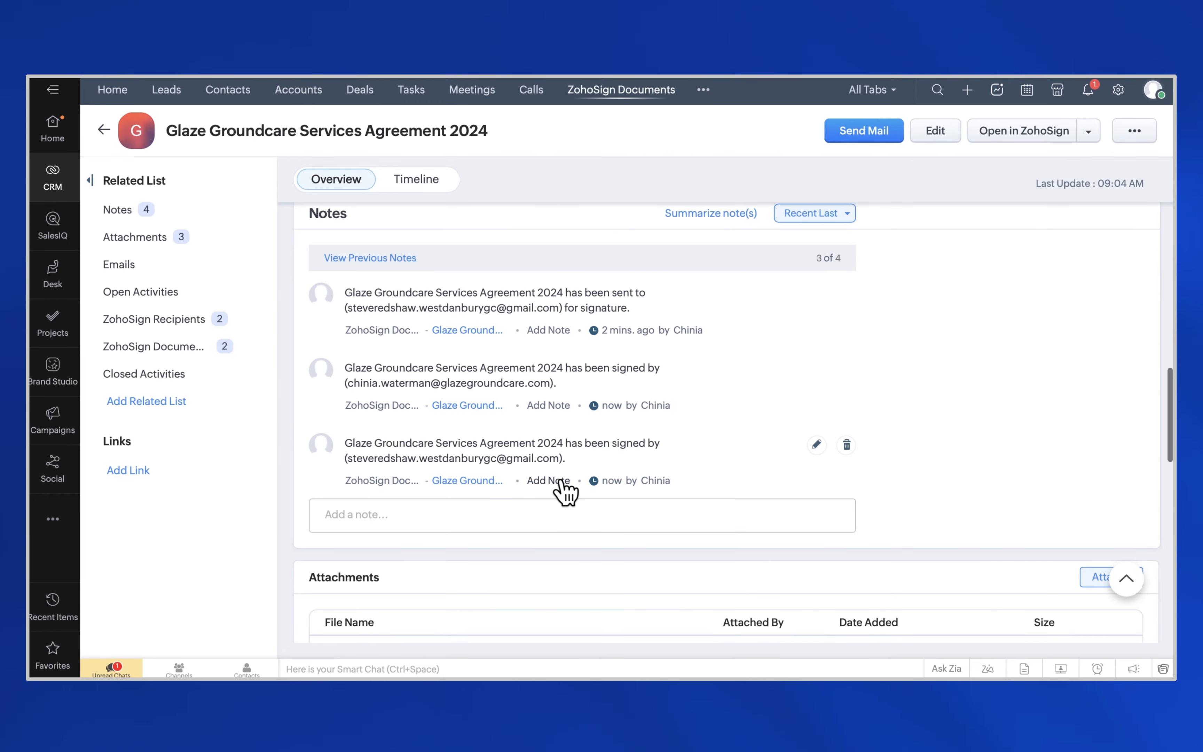
{"action": "scroll", "coordinate": [586, 482], "scroll_direction": "down", "scroll_amount": 4}
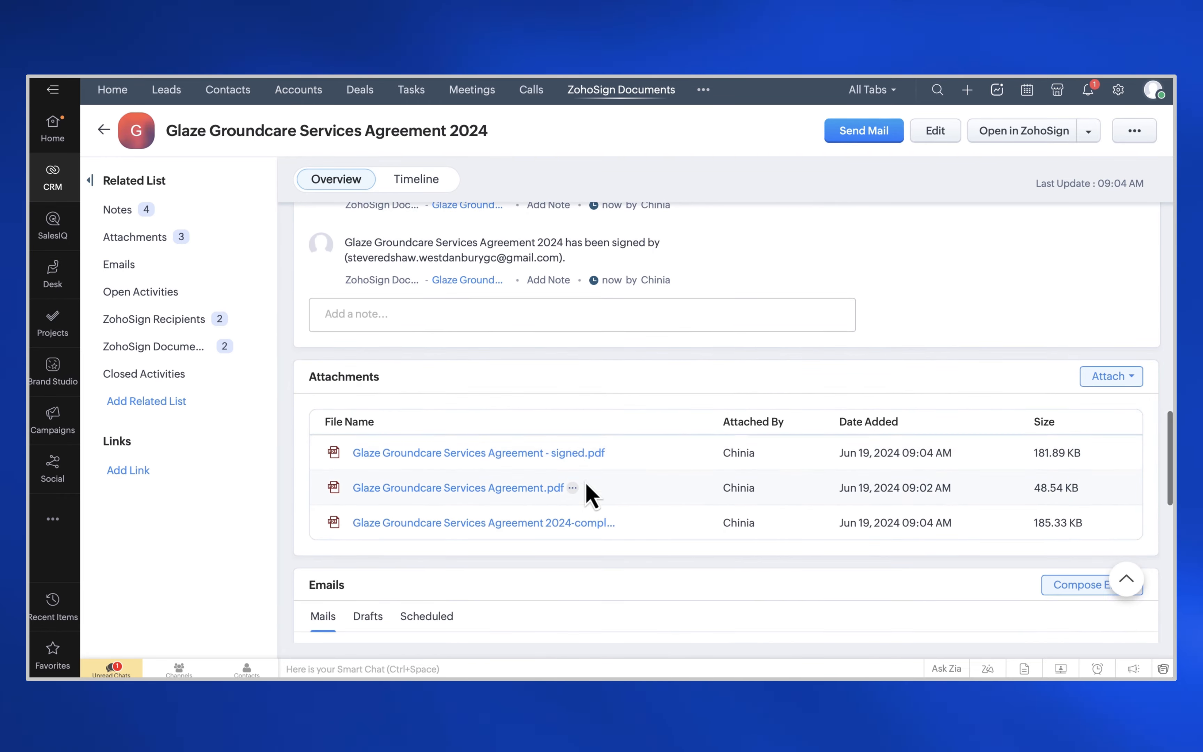
{"action": "left_click", "coordinate": [558, 455]}
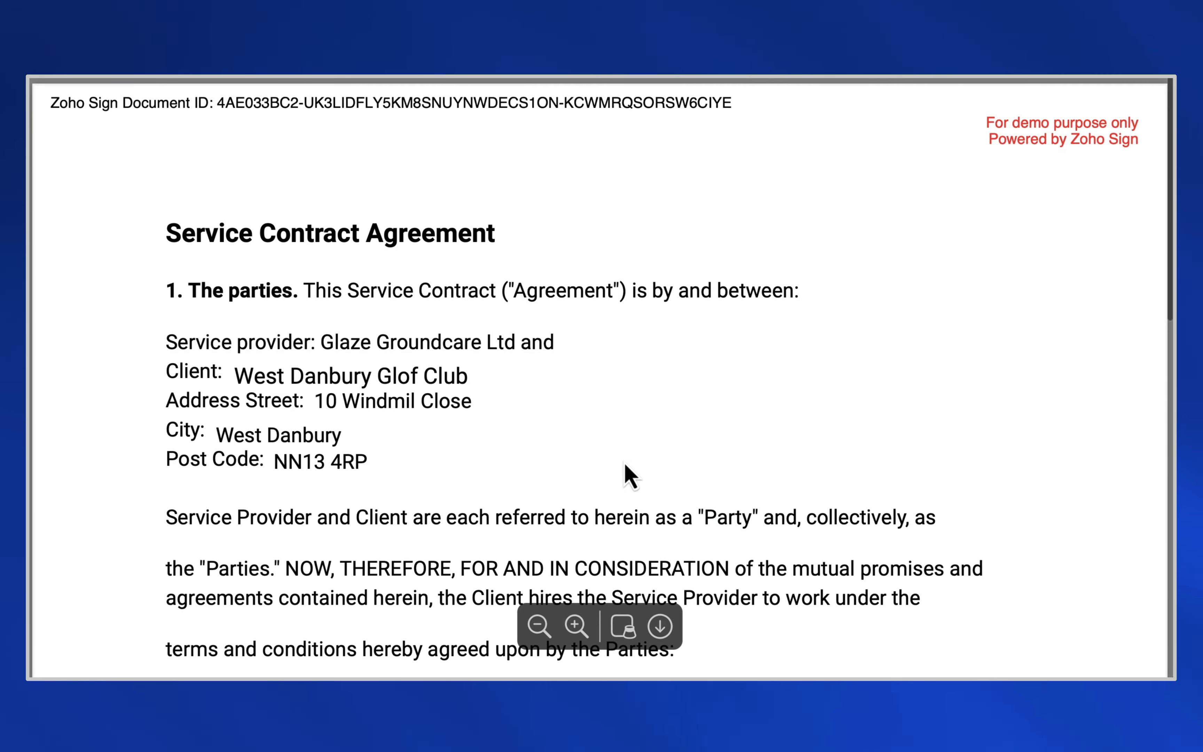
{"action": "scroll", "coordinate": [628, 475], "scroll_direction": "down", "scroll_amount": 15}
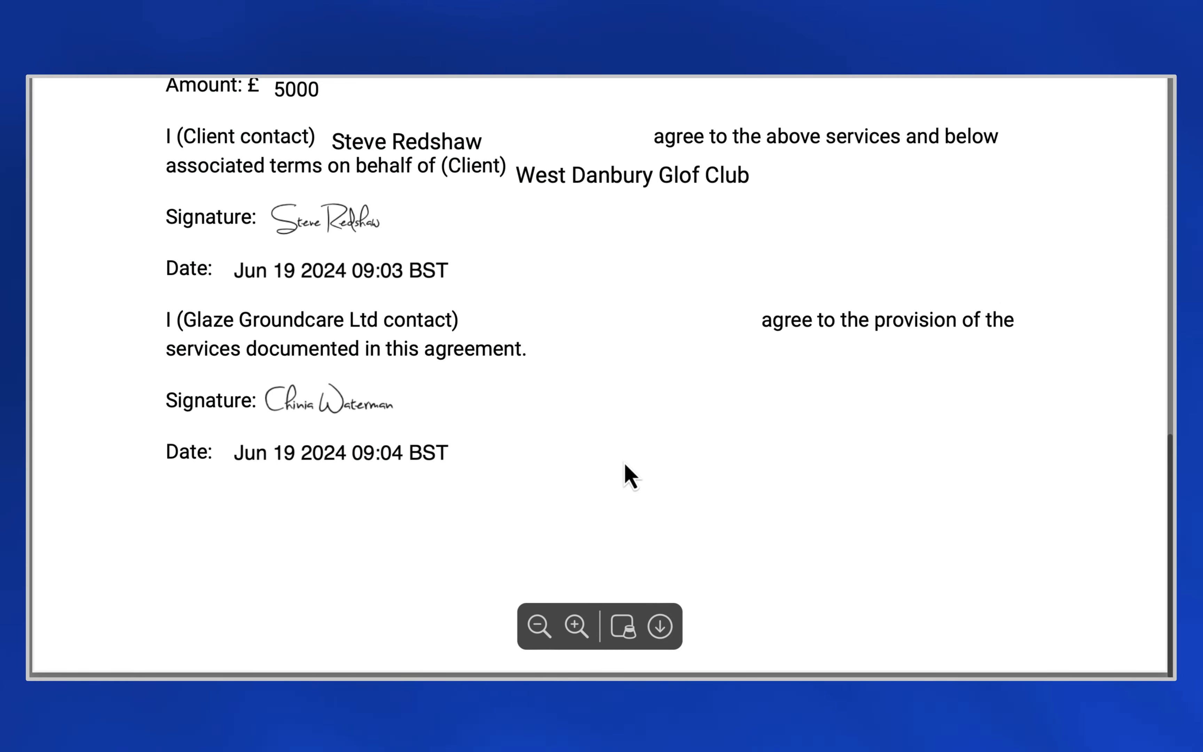